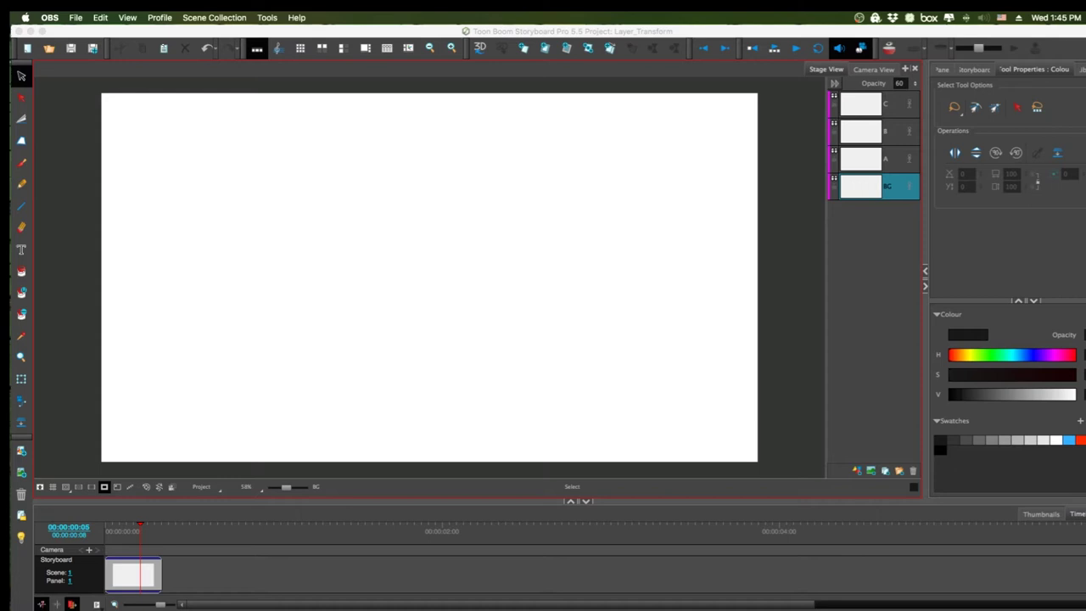
Step: Switch to Storyboard Pro and save the Layer_Transform project
{"action": "key", "text": "super+Tab"}
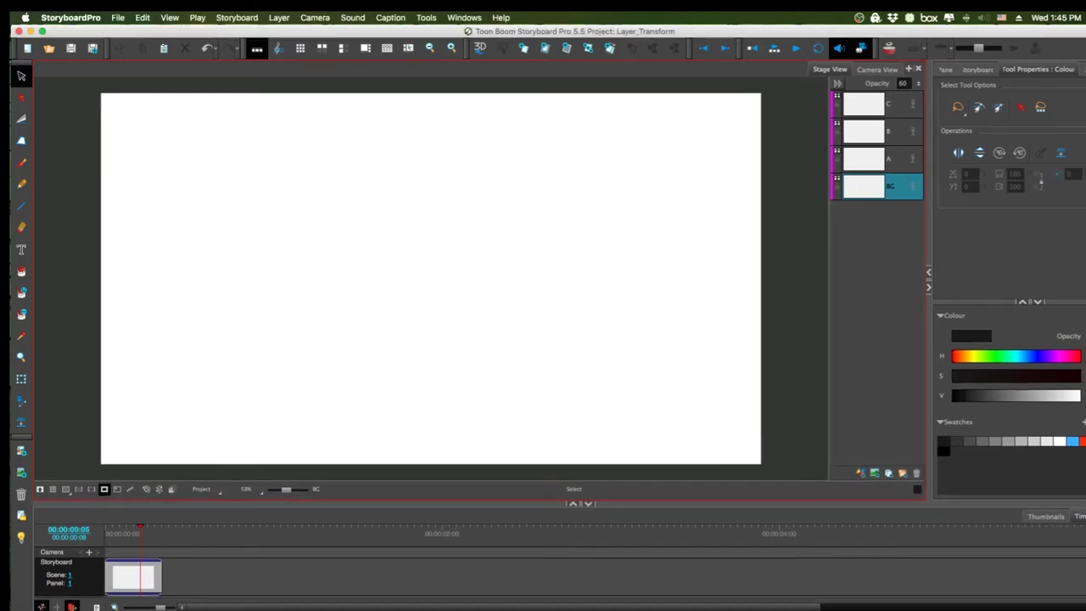
{"action": "key", "text": "super+s"}
Step: Try the Dynamic Brush by drawing a row of walking bears across the frame on layer A, and delete them
{"action": "key", "text": "alt+b"}
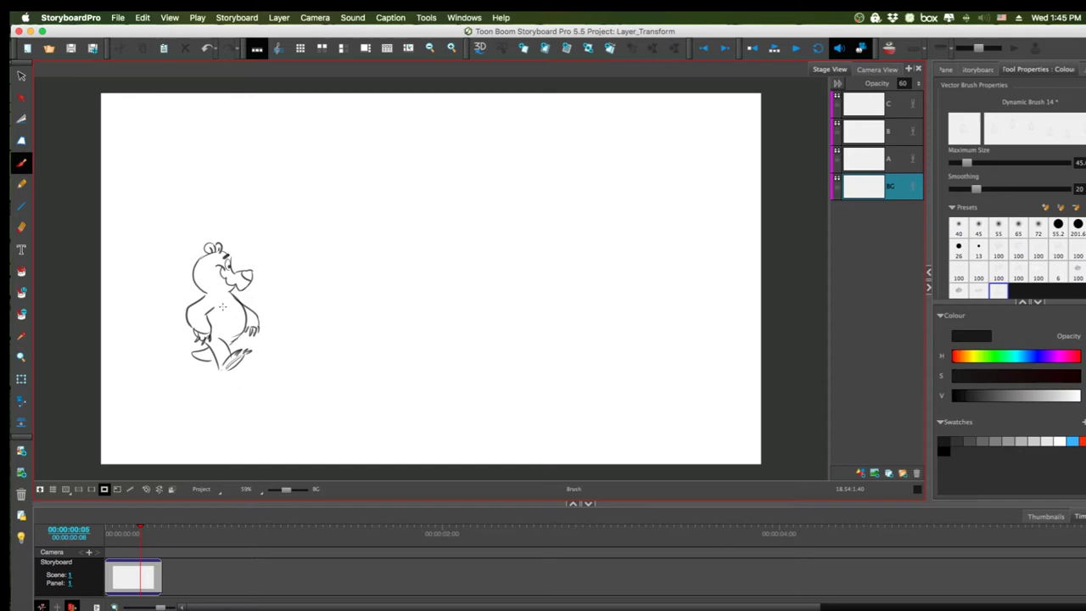
{"action": "left_click", "coordinate": [873, 161]}
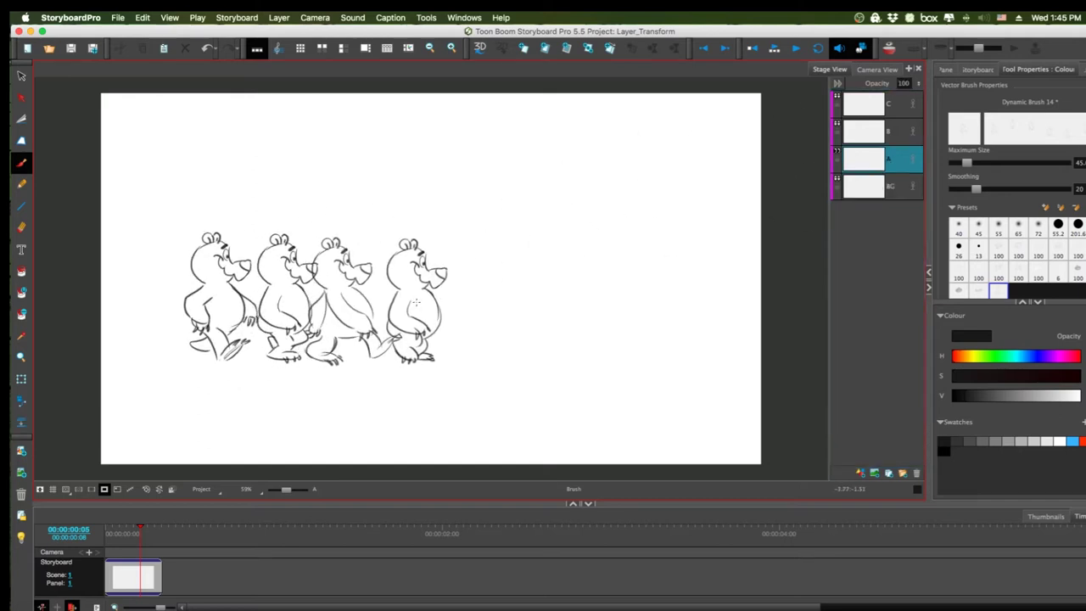
{"action": "left_click_drag", "start_coordinate": [557, 307], "coordinate": [751, 305]}
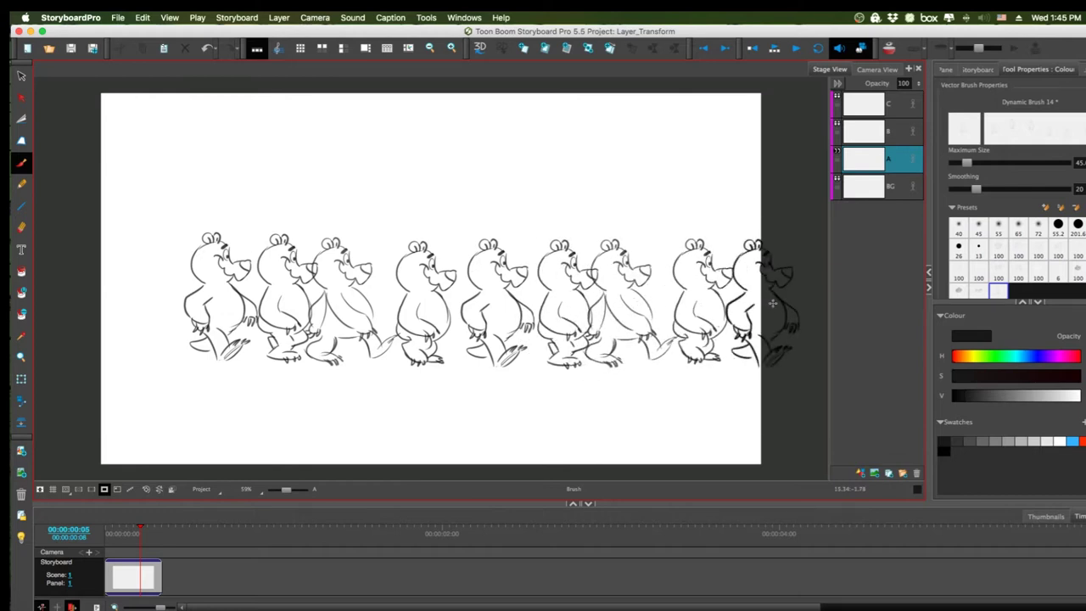
{"action": "key", "text": "alt+s"}
{"action": "mouse_move", "coordinate": [697, 179]}
{"action": "left_mouse_down"}
{"action": "mouse_move", "coordinate": [212, 424]}
{"action": "mouse_move", "coordinate": [623, 187]}
{"action": "left_mouse_up"}
{"action": "key", "text": "Delete"}
{"action": "mouse_move", "coordinate": [751, 356]}
{"action": "left_mouse_down"}
{"action": "mouse_move", "coordinate": [649, 150]}
{"action": "mouse_move", "coordinate": [798, 234]}
{"action": "left_mouse_up"}
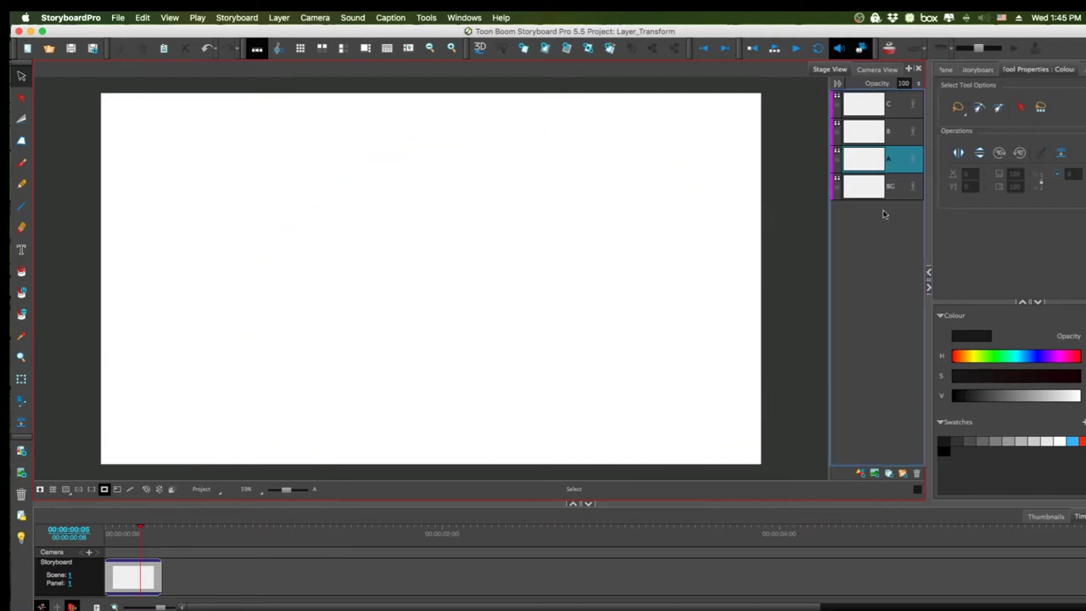
Step: Extend the panel's duration to 00:00:01:18 and return the playhead to the first frame
{"action": "left_click_drag", "start_coordinate": [161, 576], "coordinate": [399, 577]}
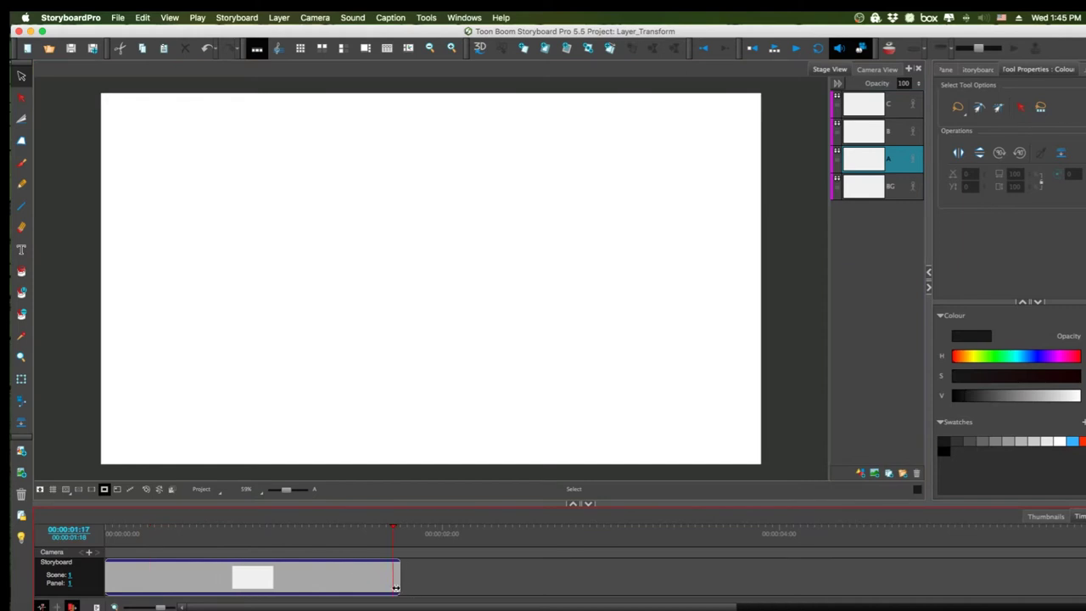
{"action": "left_click_drag", "start_coordinate": [366, 537], "coordinate": [85, 553]}
Step: Draw walking bear poses at scattered spots inside the frame on layer A, and delete them
{"action": "left_click", "coordinate": [21, 163]}
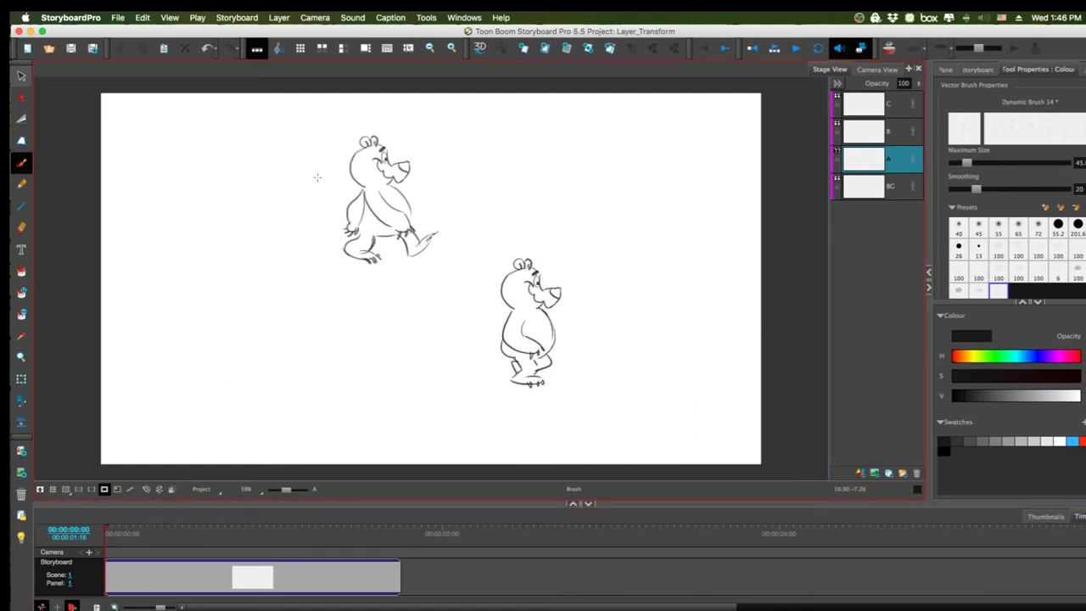
{"action": "key", "text": "alt+s"}
{"action": "mouse_move", "coordinate": [534, 221]}
{"action": "left_mouse_down"}
{"action": "mouse_move", "coordinate": [599, 245]}
{"action": "mouse_move", "coordinate": [604, 263]}
{"action": "left_mouse_up"}
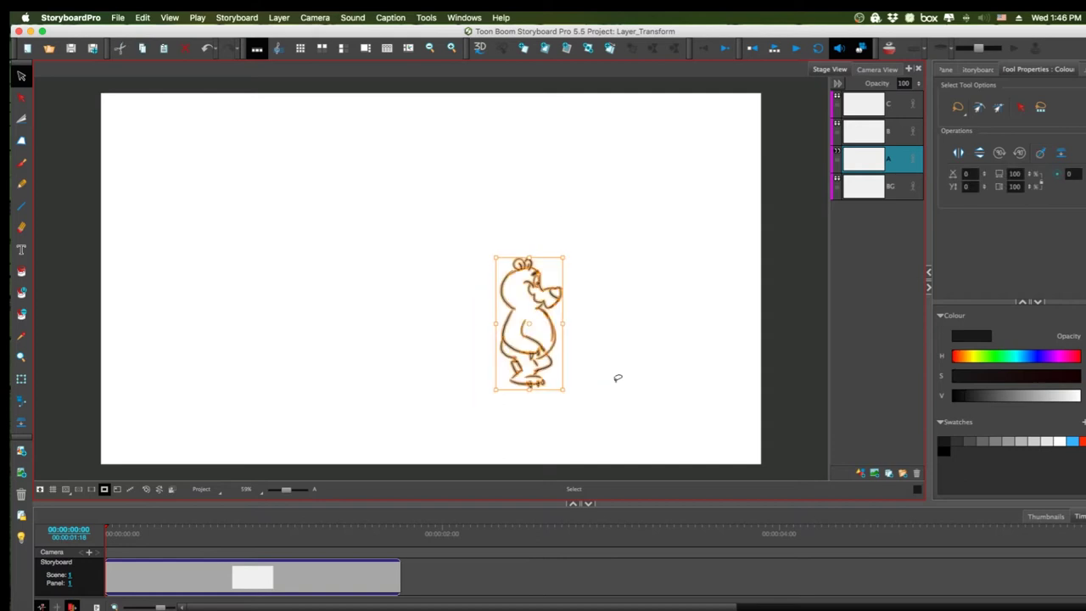
{"action": "key", "text": "Delete"}
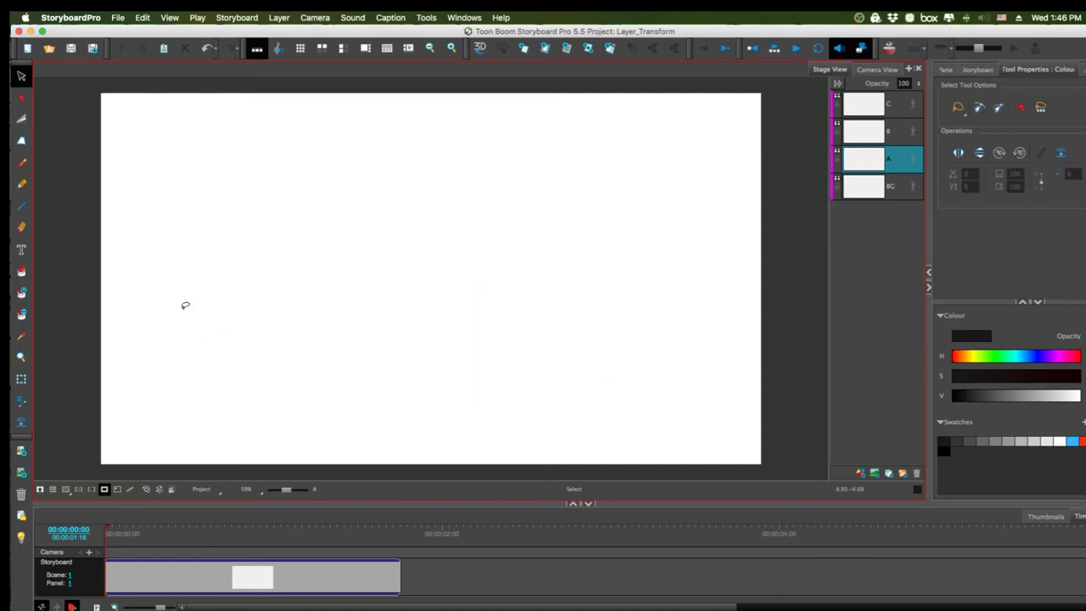
Step: Enlarge the bear brush to about 82, draw one bear just outside the frame's left edge, and turn off the camera mask
{"action": "left_click", "coordinate": [21, 163]}
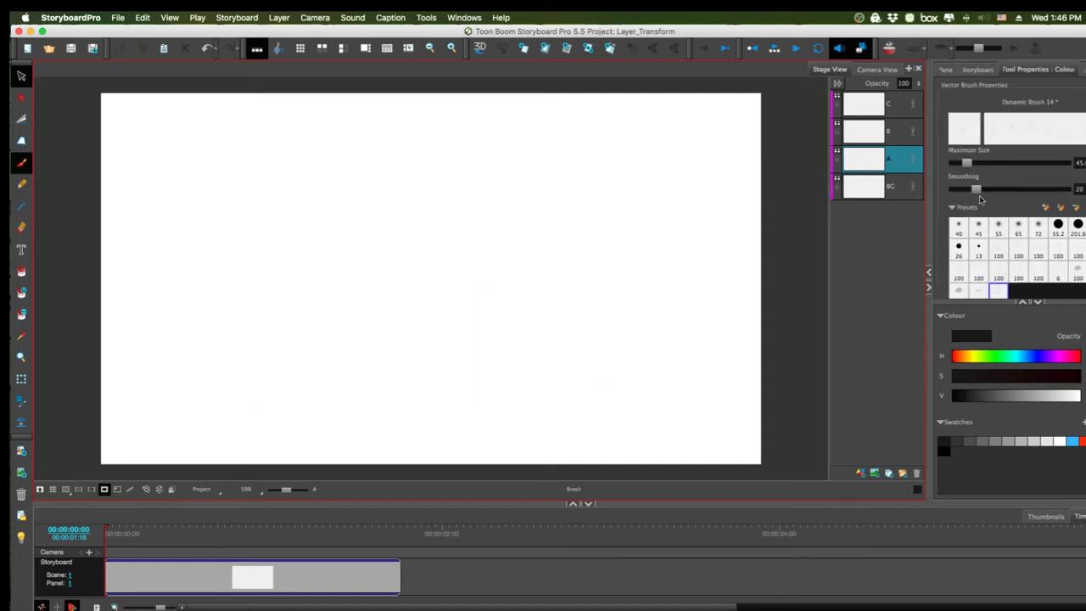
{"action": "left_click_drag", "start_coordinate": [966, 163], "coordinate": [977, 164]}
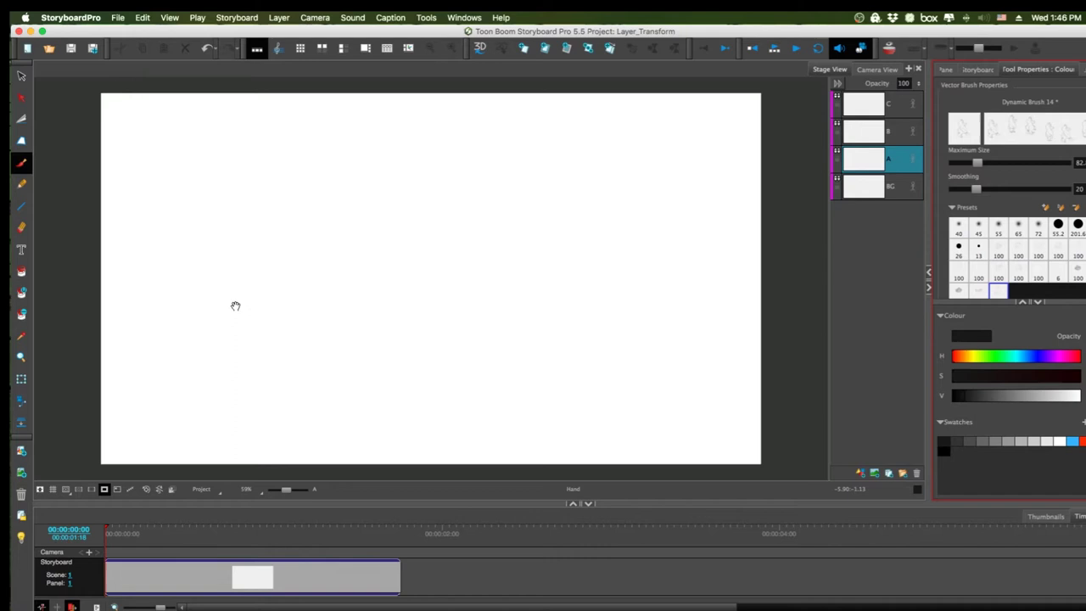
{"action": "left_click_drag", "start_coordinate": [269, 315], "coordinate": [487, 327]}
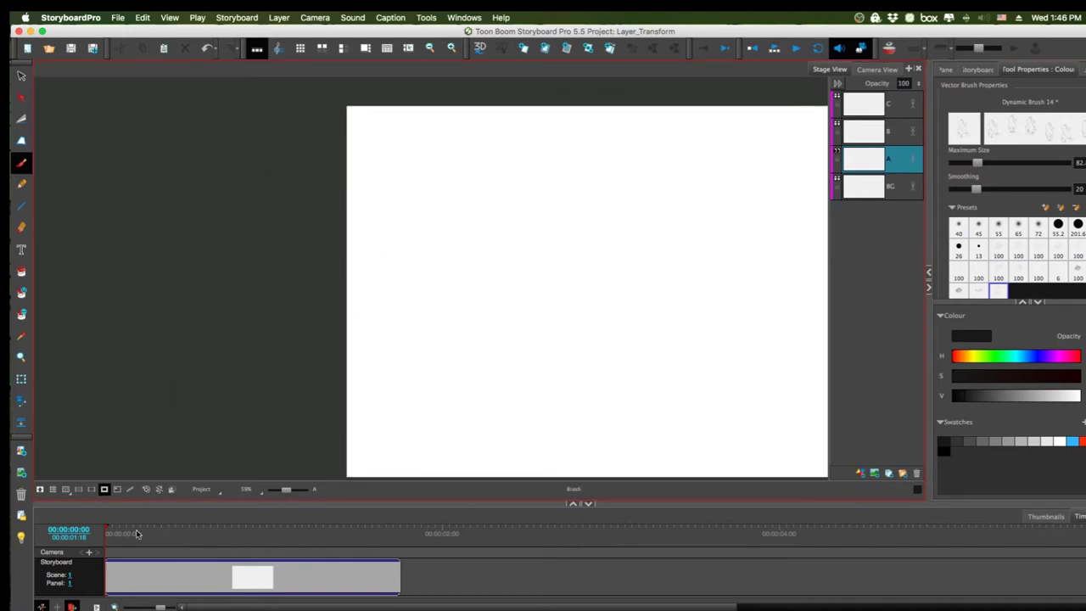
{"action": "left_click", "coordinate": [105, 490]}
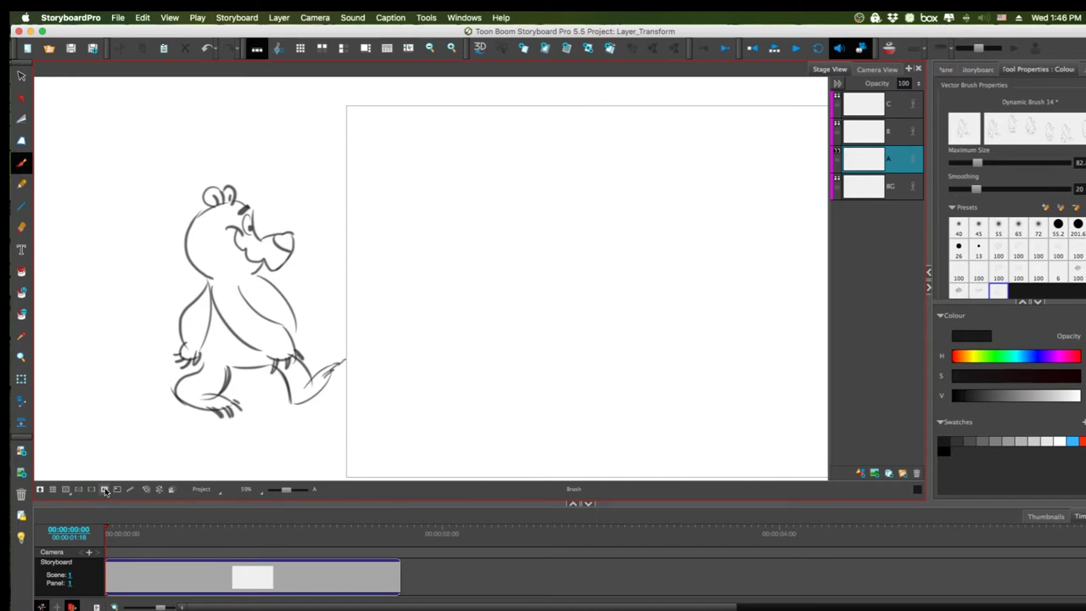
Step: Activate Layer Transform on layer A's bear with the whole camera frame in view
{"action": "left_click", "coordinate": [21, 76]}
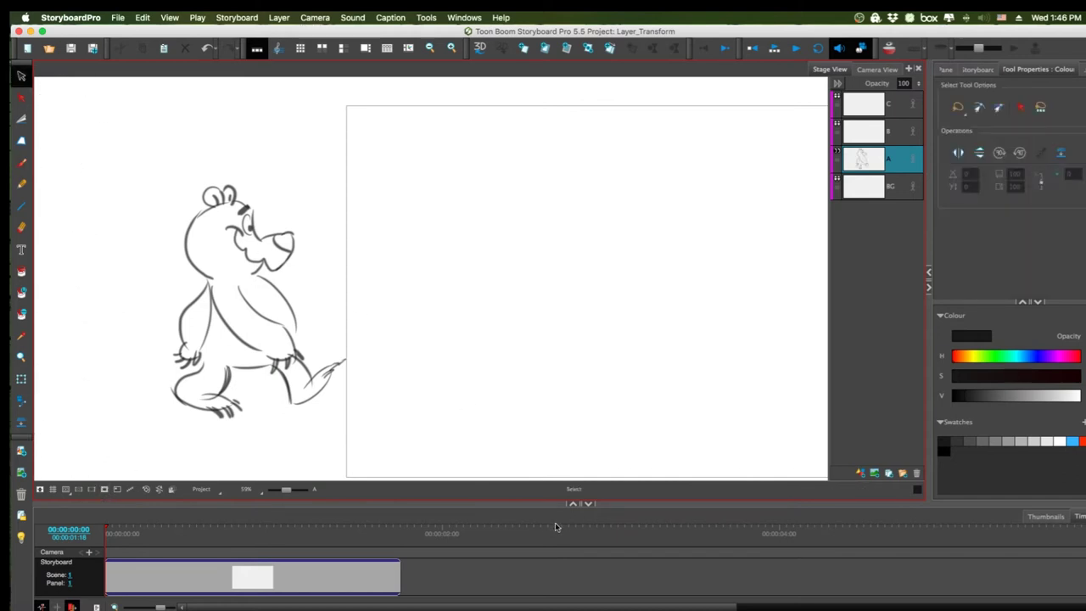
{"action": "key", "text": "1"}
{"action": "key", "text": "1"}
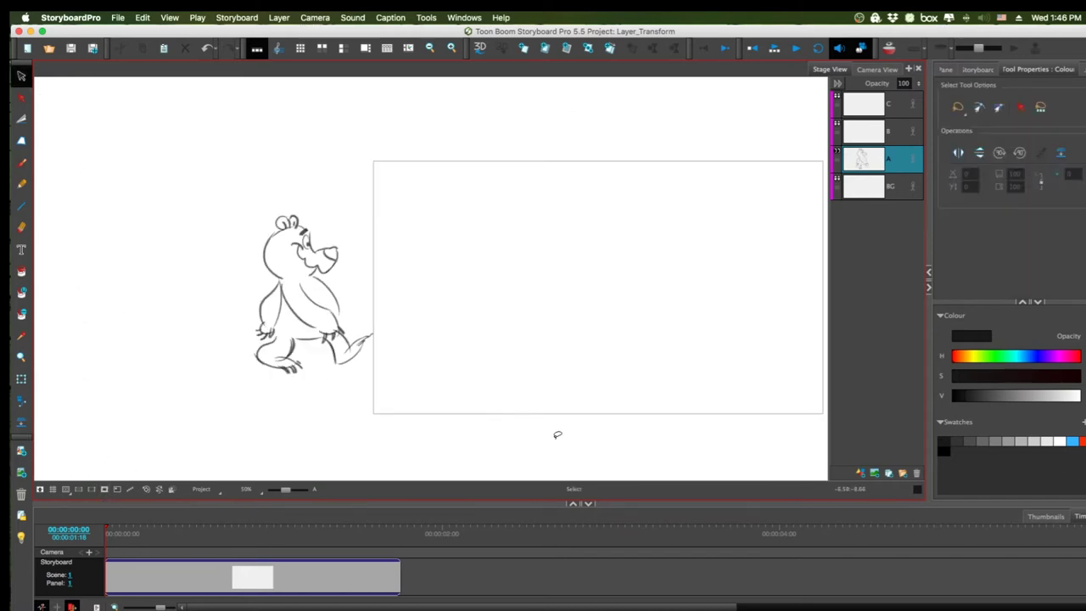
{"action": "mouse_move", "coordinate": [574, 441]}
{"action": "left_mouse_down"}
{"action": "mouse_move", "coordinate": [453, 449]}
{"action": "mouse_move", "coordinate": [460, 442]}
{"action": "left_mouse_up"}
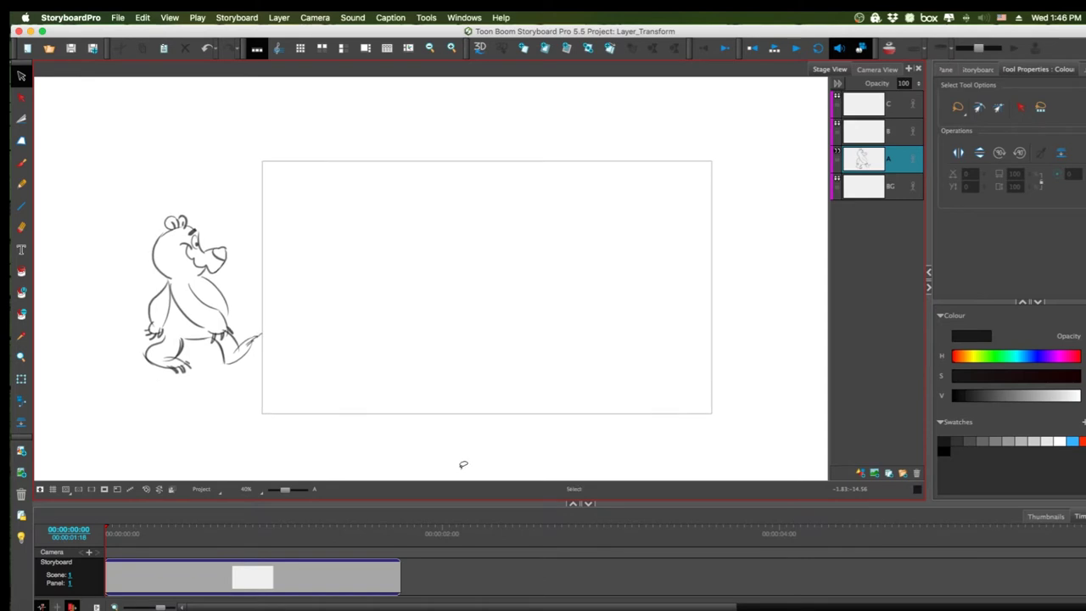
{"action": "left_click", "coordinate": [21, 380]}
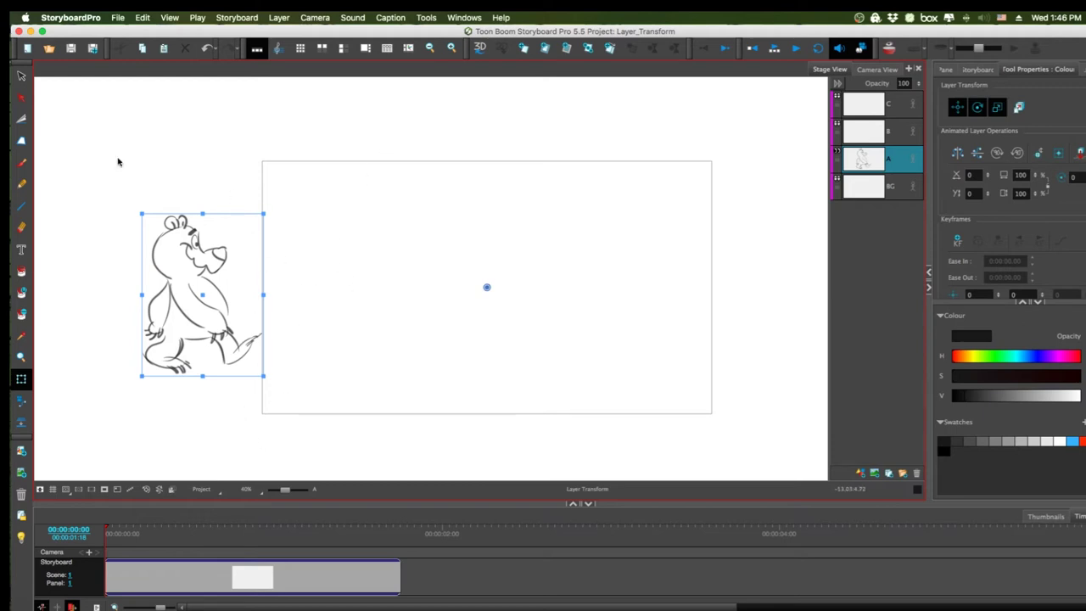
Step: Select the bear's brush strokes with the Select tool for comparison with Layer Transform
{"action": "left_click", "coordinate": [21, 76]}
{"action": "right_click", "coordinate": [111, 211]}
{"action": "left_click", "coordinate": [217, 169]}
{"action": "mouse_move", "coordinate": [260, 162]}
{"action": "left_mouse_down"}
{"action": "mouse_move", "coordinate": [221, 136]}
{"action": "mouse_move", "coordinate": [224, 177]}
{"action": "left_mouse_up"}
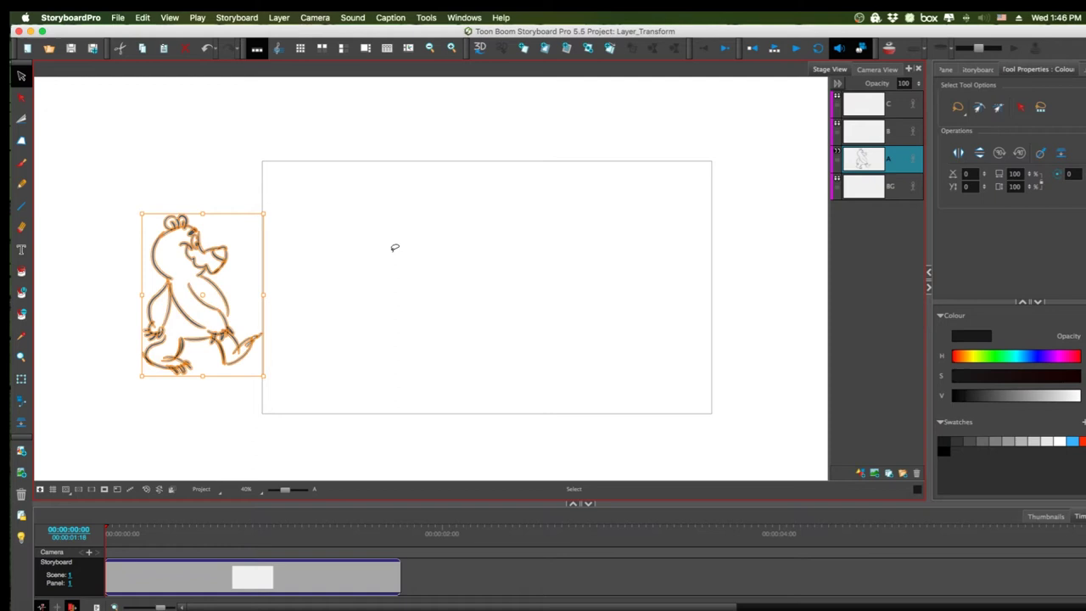
Step: Return to Layer Transform and enlarge the timeline area to show the layer and audio tracks
{"action": "left_click", "coordinate": [21, 379]}
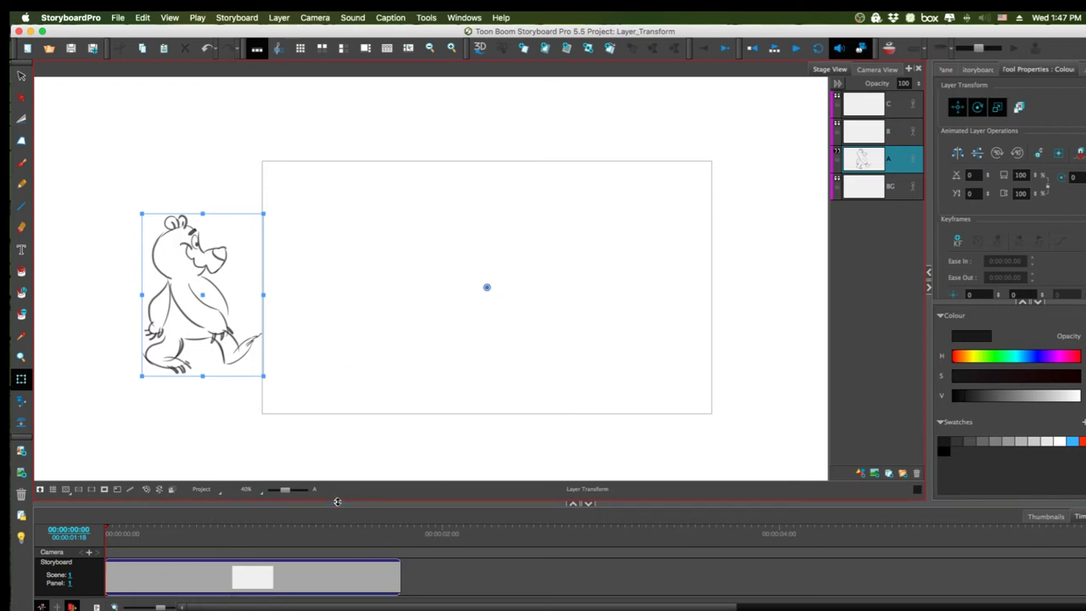
{"action": "left_click_drag", "start_coordinate": [333, 502], "coordinate": [335, 475]}
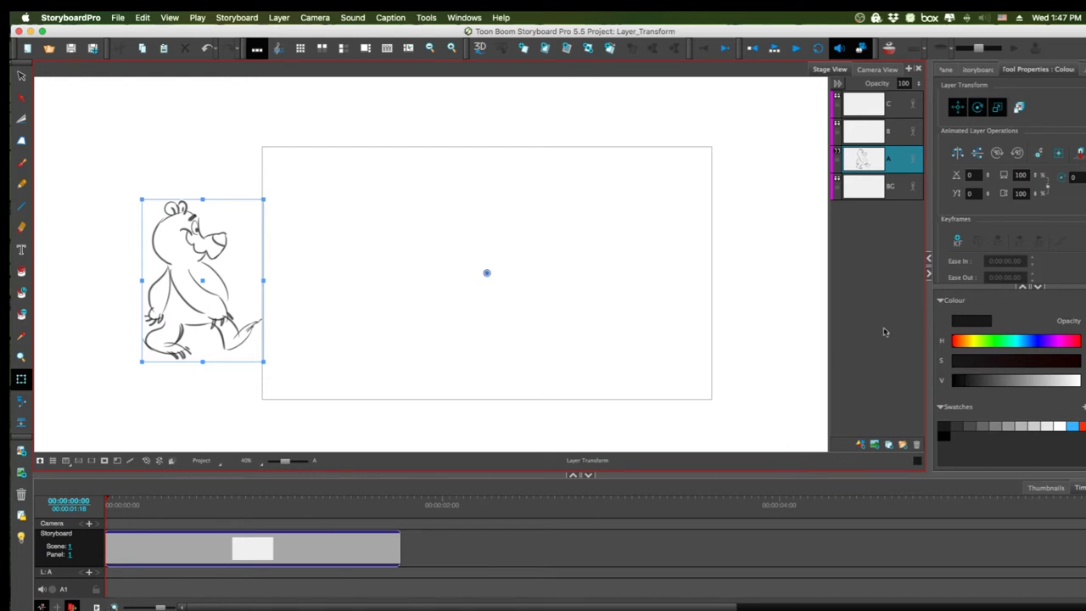
Step: Compare layers A and B, enable animation on layer A only, and leave layer A selected
{"action": "left_click", "coordinate": [897, 165]}
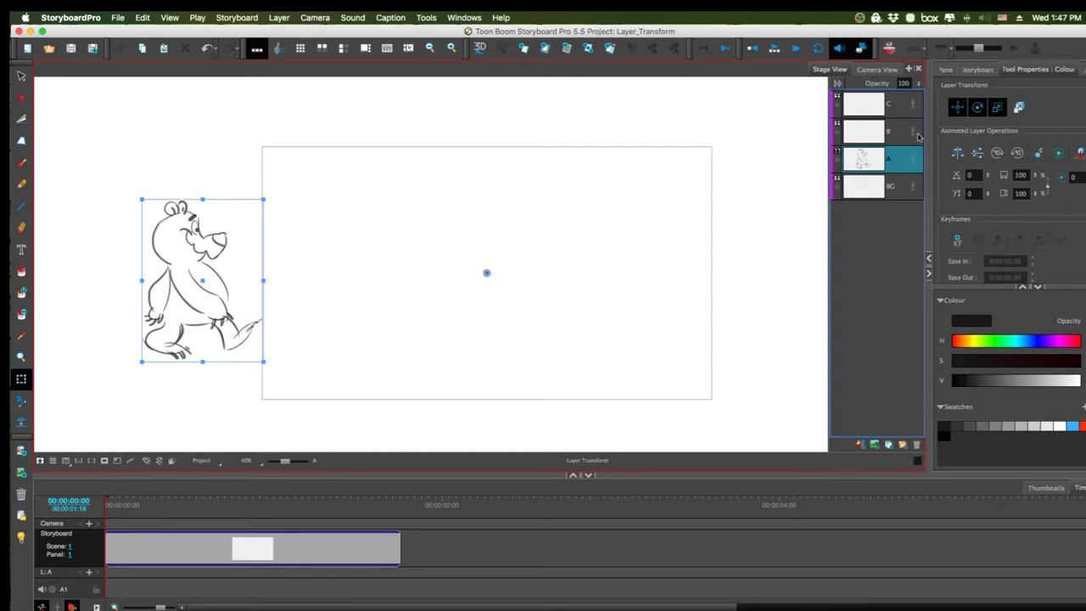
{"action": "left_click", "coordinate": [908, 136]}
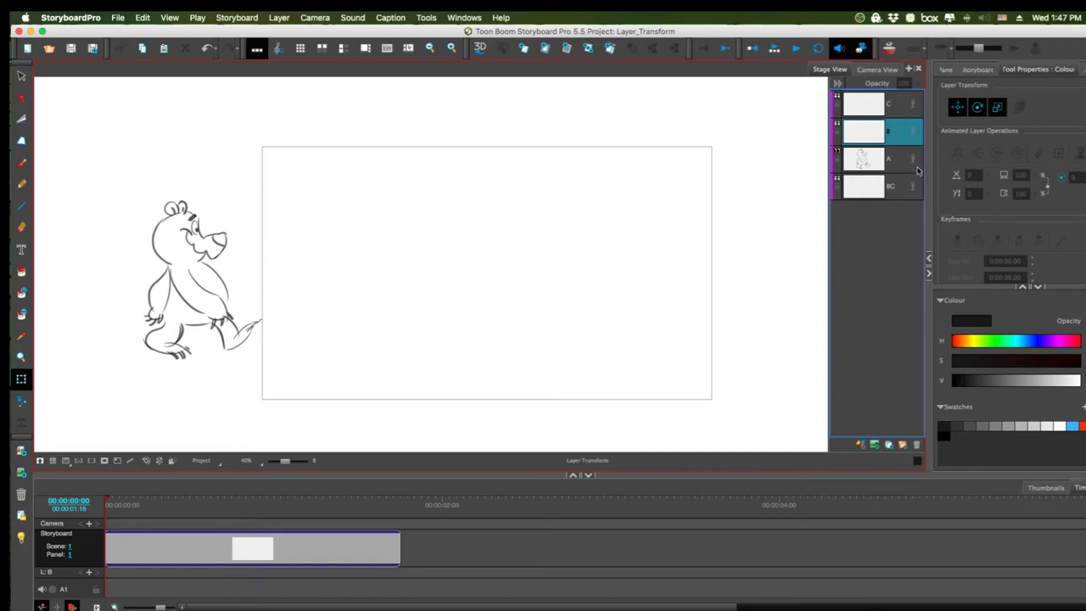
{"action": "left_click", "coordinate": [910, 161]}
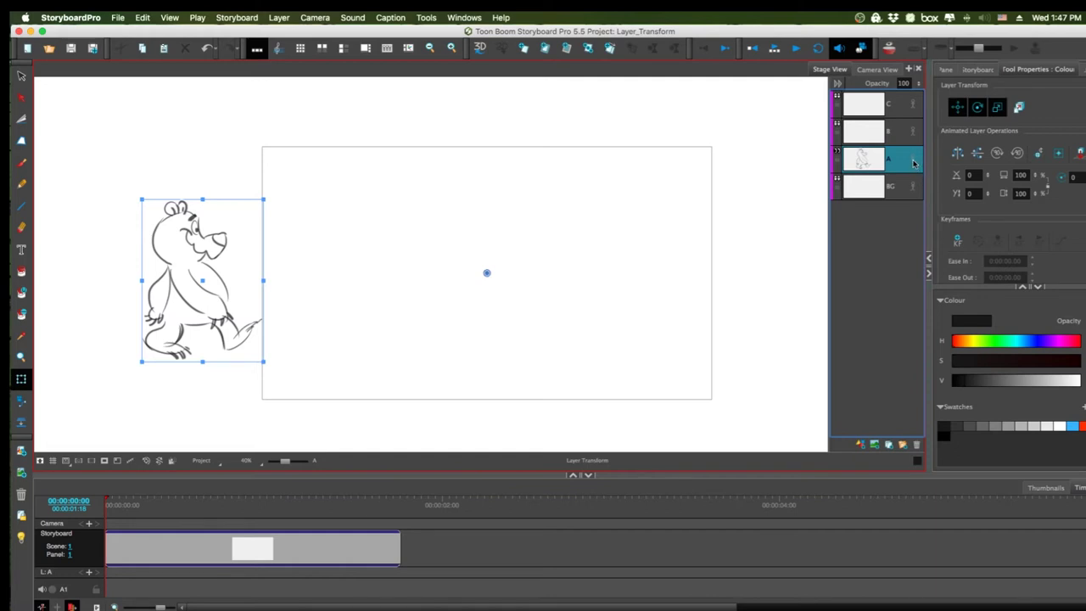
{"action": "left_click", "coordinate": [912, 160]}
{"action": "left_click", "coordinate": [902, 139]}
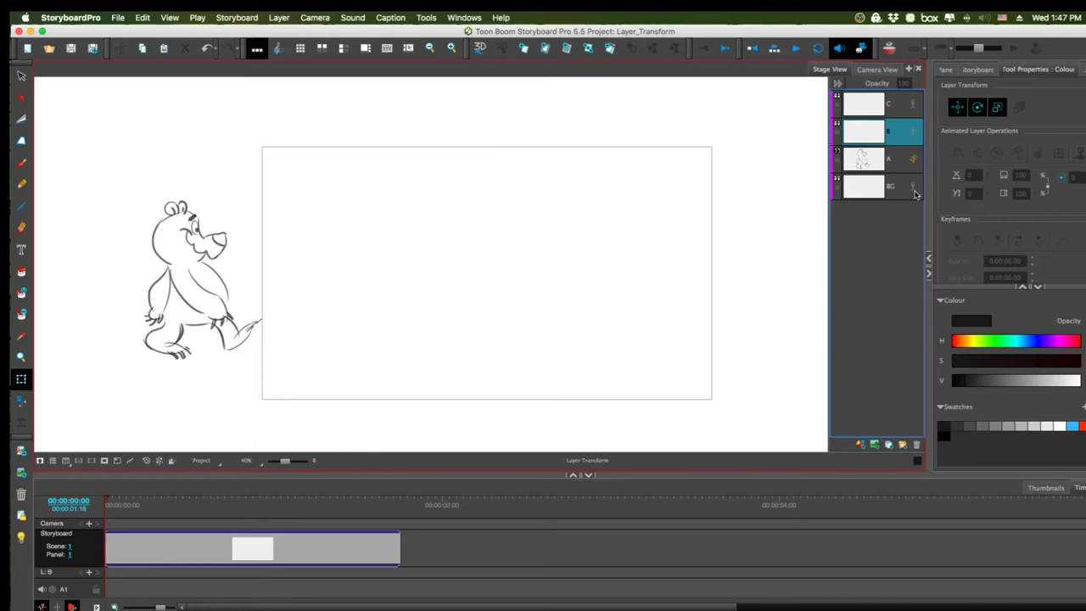
{"action": "left_click", "coordinate": [912, 165]}
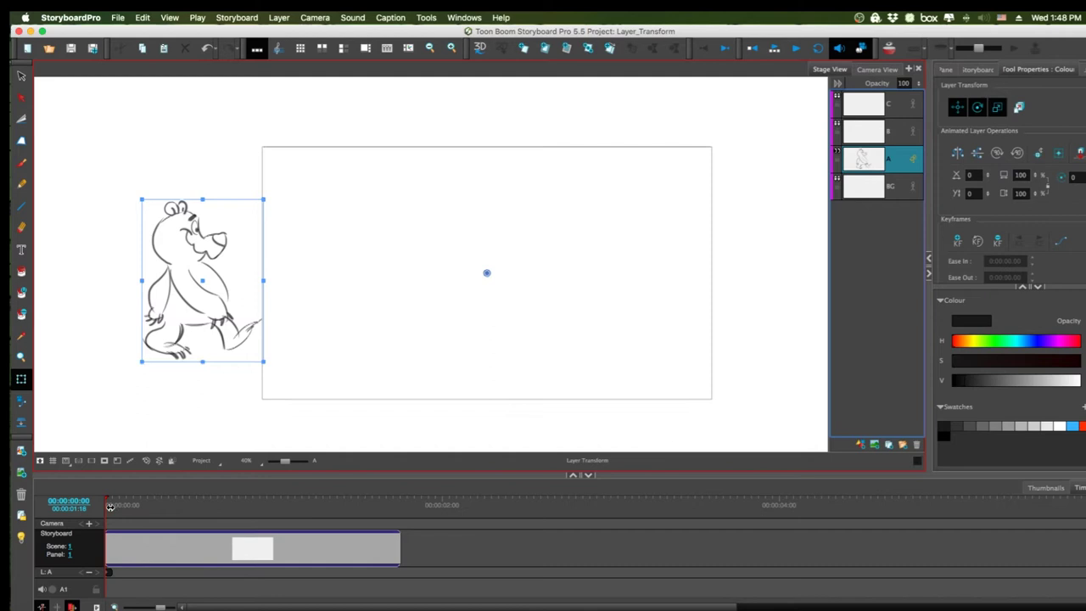
Step: At 00:00:01:17, move the bear across to just past the frame's right edge to set its end keyframe
{"action": "left_click_drag", "start_coordinate": [105, 507], "coordinate": [100, 577]}
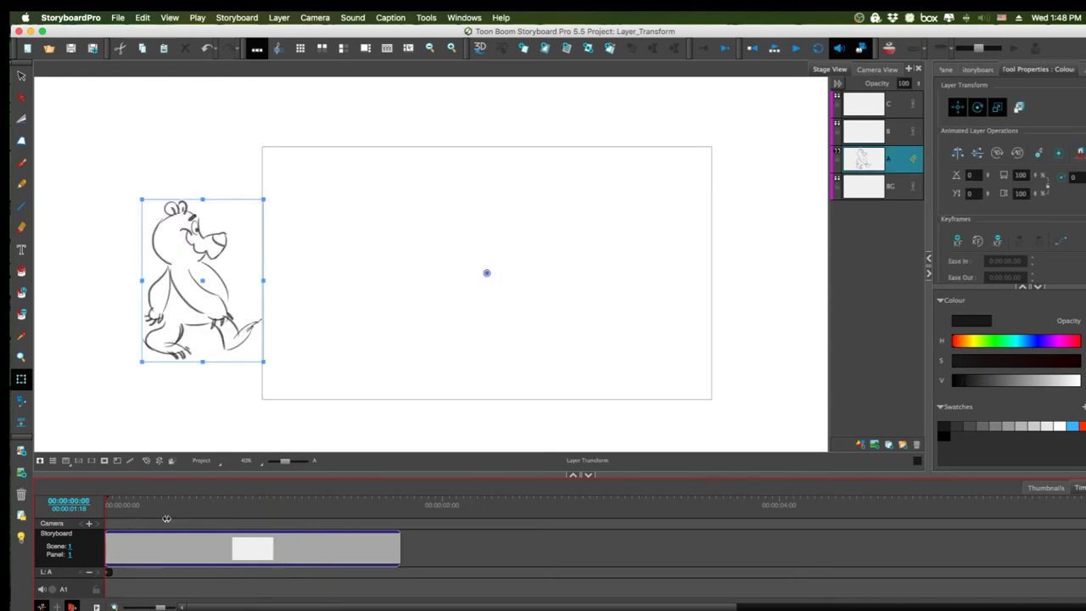
{"action": "left_click_drag", "start_coordinate": [105, 507], "coordinate": [395, 523]}
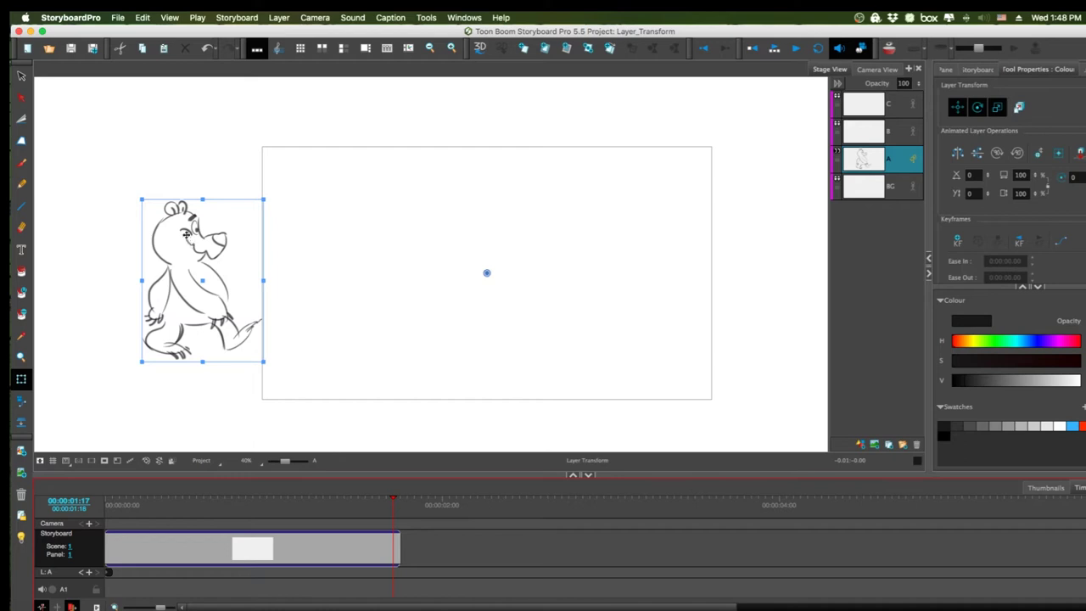
{"action": "left_click_drag", "start_coordinate": [186, 235], "coordinate": [777, 222]}
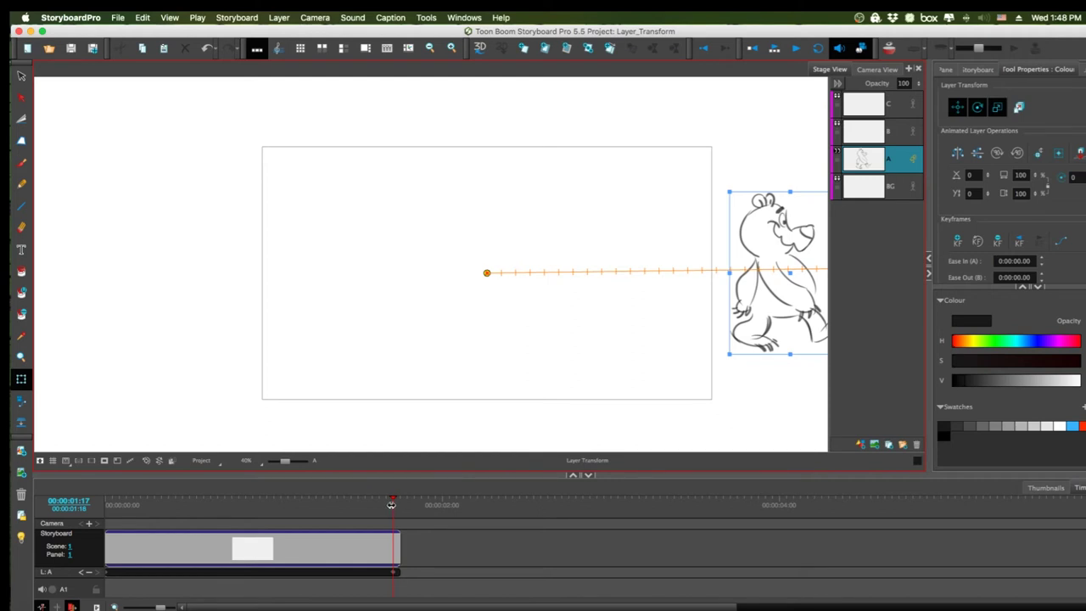
Step: Scrub back to 00:00:00:01 and examine the bear's complete motion path across the frame
{"action": "left_click_drag", "start_coordinate": [386, 505], "coordinate": [130, 546]}
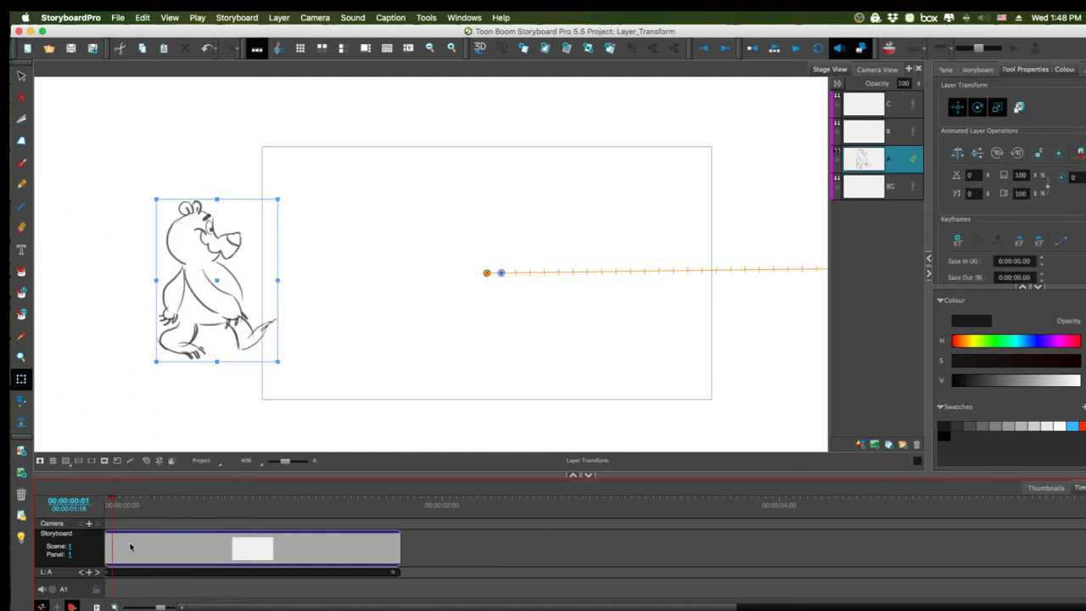
{"action": "key", "text": "space"}
{"action": "left_click_drag", "start_coordinate": [727, 388], "coordinate": [645, 399]}
{"action": "key", "text": "2"}
{"action": "key", "text": "2"}
{"action": "key", "text": "space"}
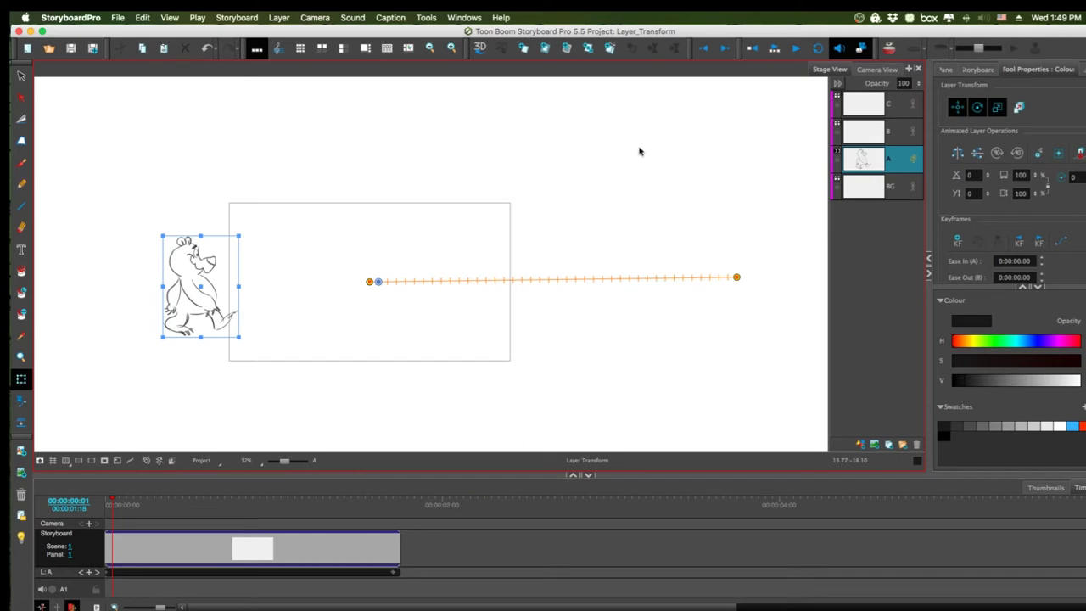
Step: Sketch a vertical spacing chart with ticks right of the frame using the Texture 5 brush at size 20, undoing the last stroke
{"action": "left_click", "coordinate": [21, 161]}
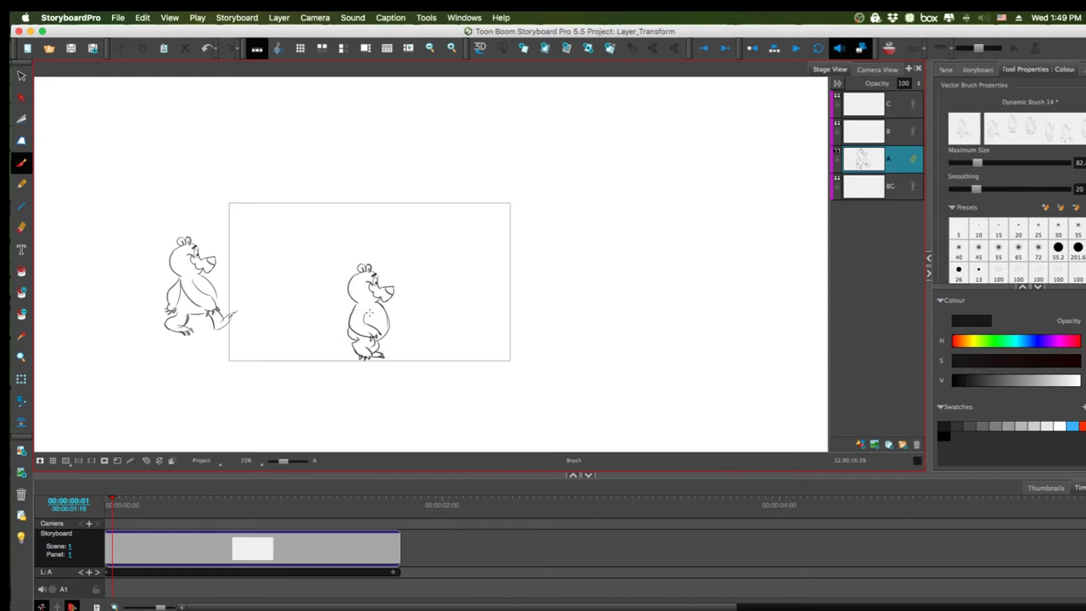
{"action": "left_click", "coordinate": [1016, 236]}
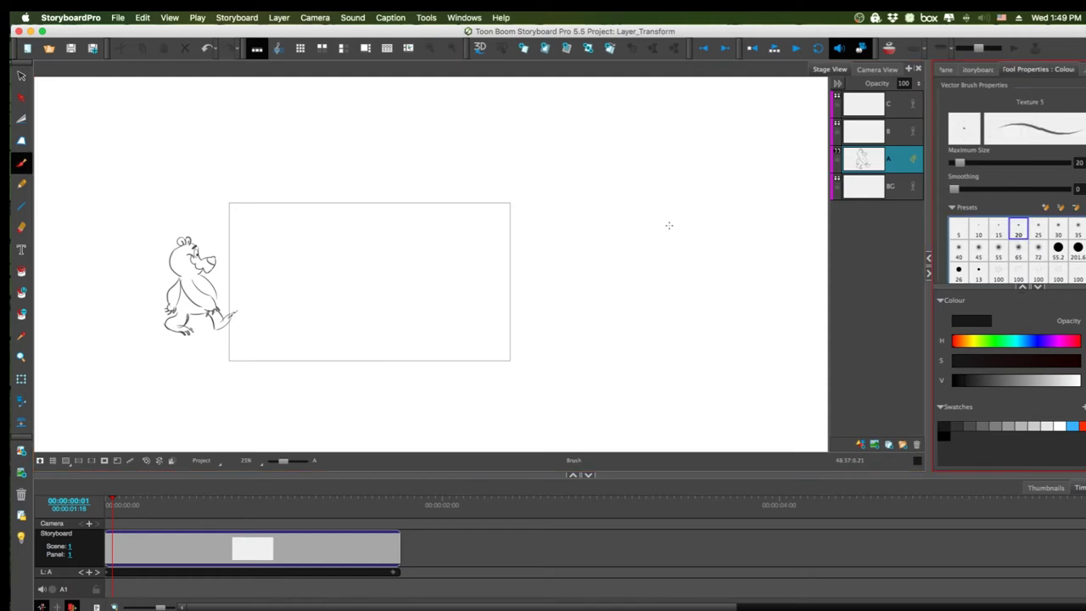
{"action": "mouse_move", "coordinate": [668, 224]}
{"action": "left_mouse_down"}
{"action": "mouse_move", "coordinate": [694, 223]}
{"action": "mouse_move", "coordinate": [689, 272]}
{"action": "mouse_move", "coordinate": [674, 282]}
{"action": "mouse_move", "coordinate": [698, 254]}
{"action": "left_mouse_up"}
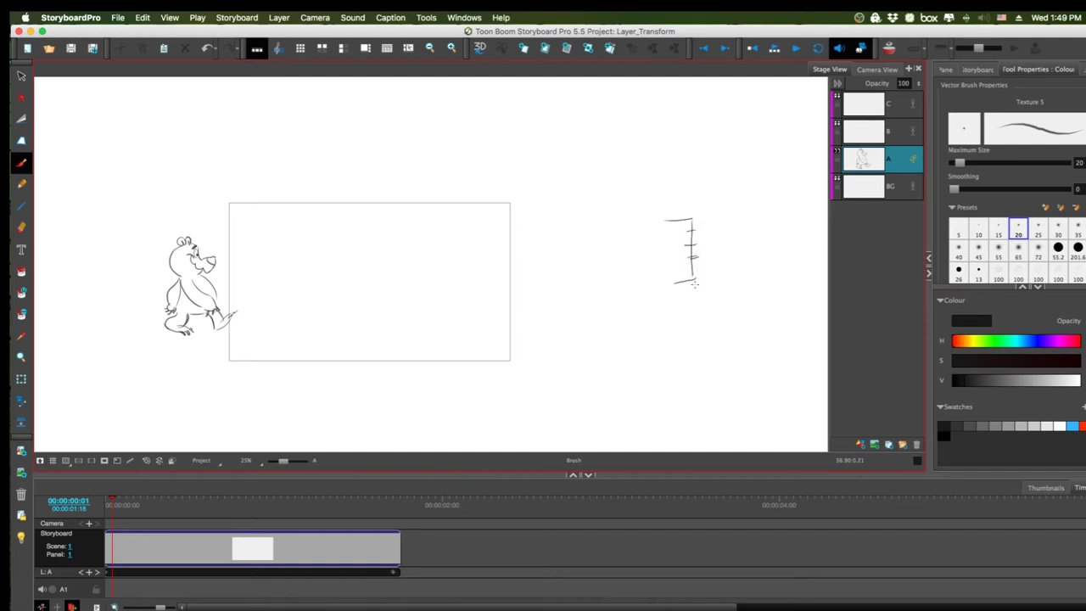
{"action": "key", "text": "super+z"}
Step: Add closely spaced ticks near both ends of the spacing chart to illustrate easing, and switch to the Select tool
{"action": "key", "text": "2"}
{"action": "key", "text": "2"}
{"action": "key", "text": "2"}
{"action": "left_click_drag", "start_coordinate": [697, 370], "coordinate": [370, 365]}
{"action": "scroll", "coordinate": [537, 376], "scroll_direction": "right", "scroll_amount": 3}
{"action": "left_click_drag", "start_coordinate": [591, 283], "coordinate": [609, 277]}
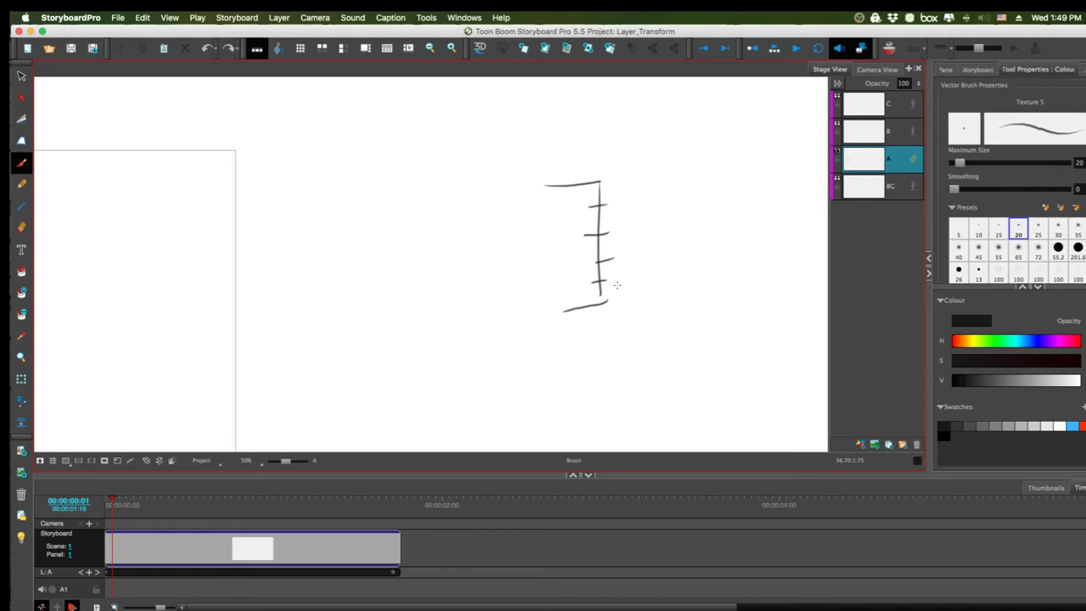
{"action": "right_click", "coordinate": [607, 286]}
{"action": "left_click", "coordinate": [596, 299]}
{"action": "left_click_drag", "start_coordinate": [591, 293], "coordinate": [608, 288]}
{"action": "left_click_drag", "start_coordinate": [592, 197], "coordinate": [608, 194]}
{"action": "left_click", "coordinate": [21, 76]}
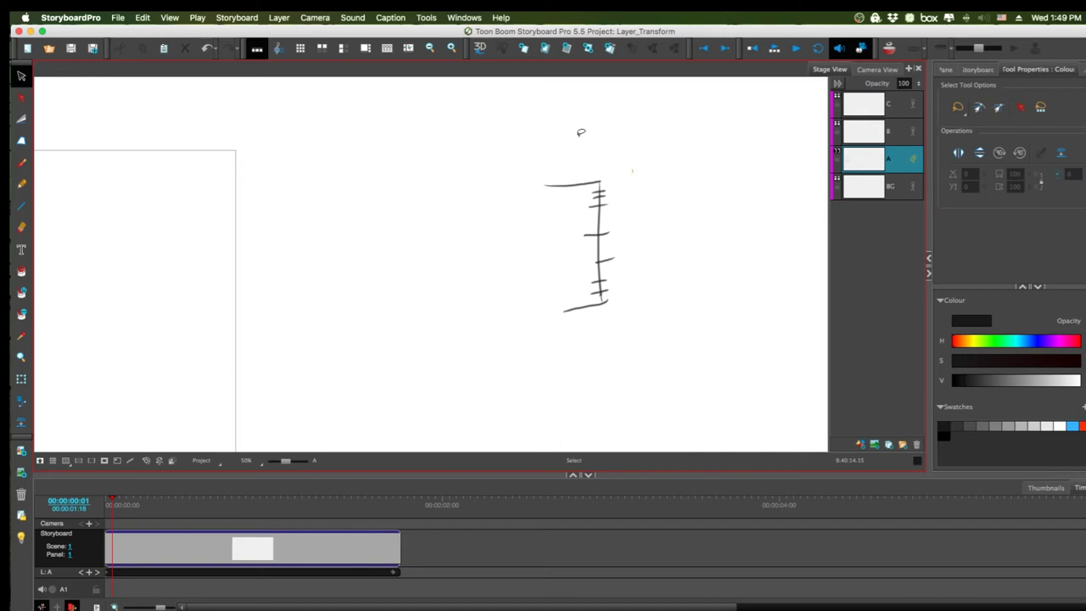
Step: Delete the whole spacing chart sketch beside the camera frame and switch to Layer Transform
{"action": "left_click_drag", "start_coordinate": [582, 133], "coordinate": [625, 189]}
{"action": "left_click", "coordinate": [624, 192]}
{"action": "left_click", "coordinate": [21, 379]}
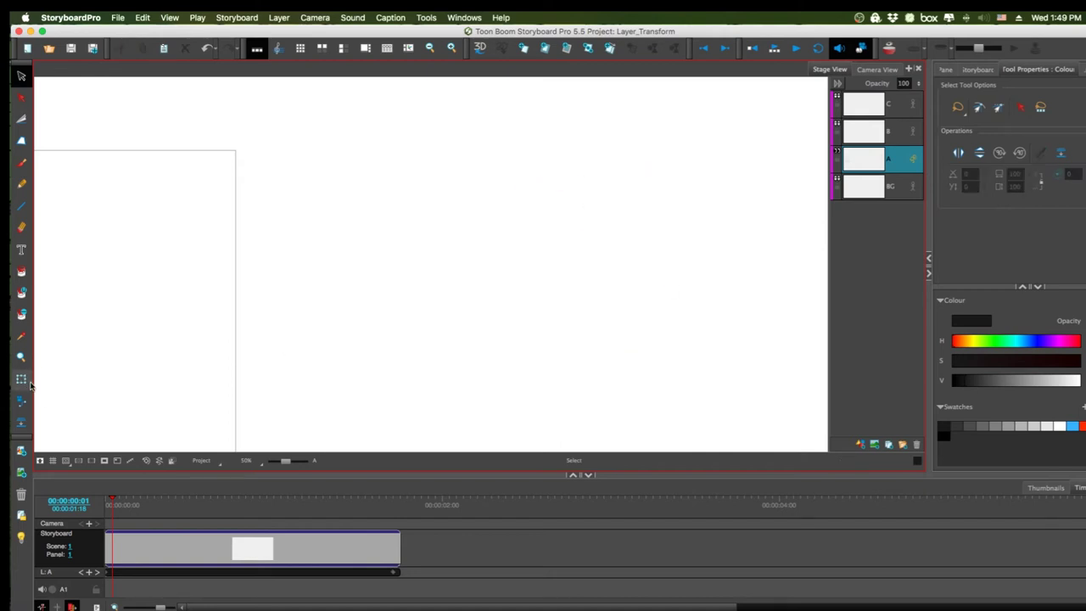
Step: Set the Ease In of the bear's motion to 10 frames and view the start of its motion path
{"action": "key", "text": "space"}
{"action": "mouse_move", "coordinate": [591, 375]}
{"action": "left_mouse_down"}
{"action": "mouse_move", "coordinate": [890, 359]}
{"action": "mouse_move", "coordinate": [797, 370]}
{"action": "left_mouse_up"}
{"action": "left_click_drag", "start_coordinate": [676, 384], "coordinate": [385, 415]}
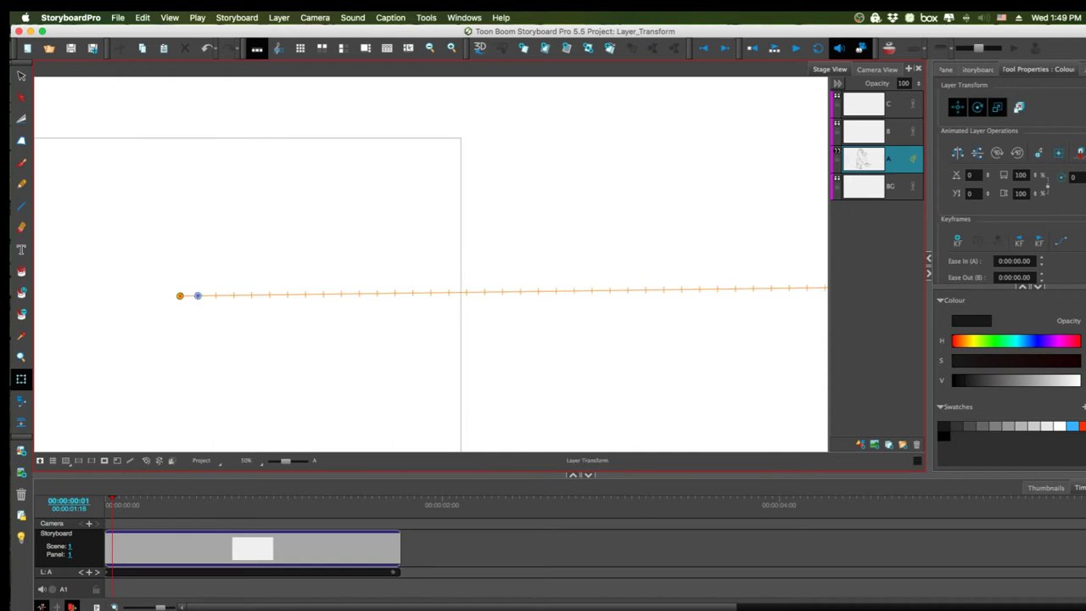
{"action": "scroll", "coordinate": [1055, 223], "scroll_direction": "down", "scroll_amount": 3}
{"action": "left_click", "coordinate": [1041, 206]}
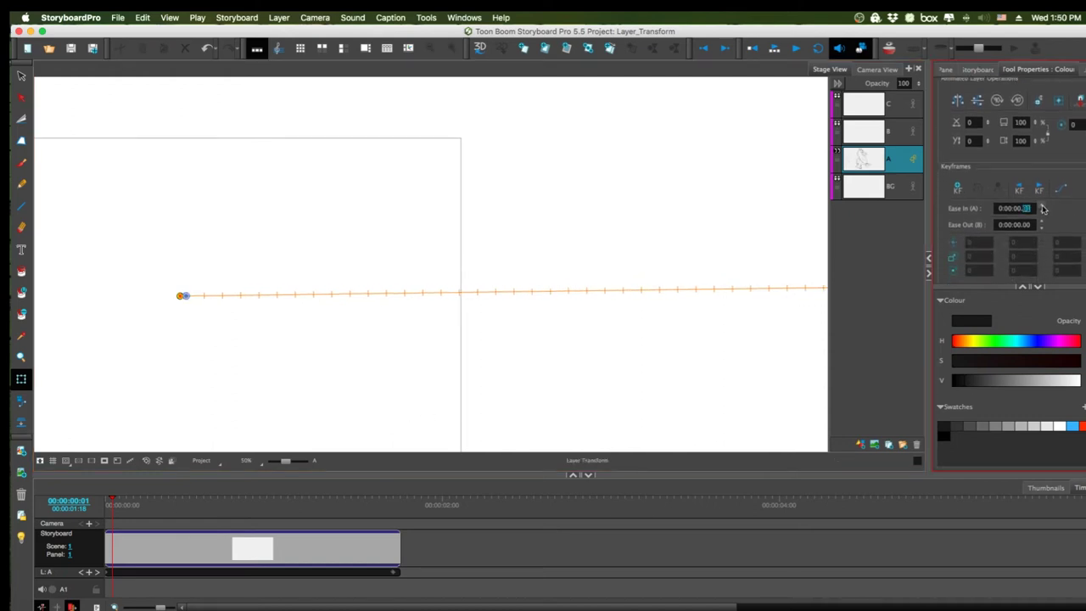
{"action": "left_click", "coordinate": [1042, 206]}
{"action": "left_click", "coordinate": [1042, 206]}
{"action": "left_click", "coordinate": [1041, 207]}
{"action": "left_click", "coordinate": [1042, 206]}
{"action": "left_click", "coordinate": [1042, 206]}
{"action": "left_click", "coordinate": [1042, 206]}
{"action": "left_click", "coordinate": [1042, 206]}
{"action": "left_click", "coordinate": [1042, 206]}
{"action": "left_click", "coordinate": [1042, 210]}
{"action": "left_click", "coordinate": [376, 382]}
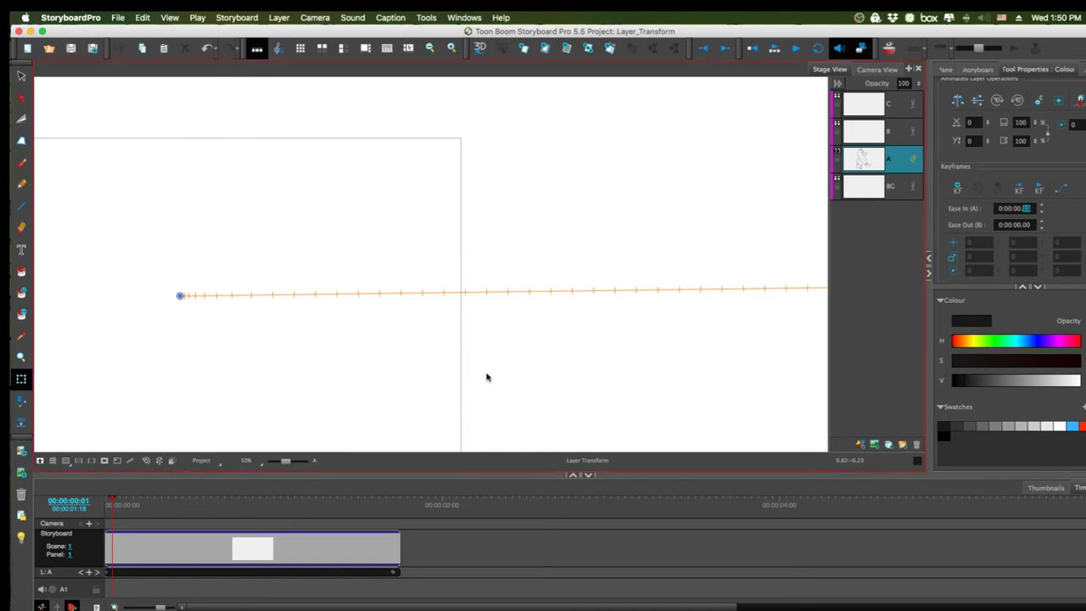
{"action": "left_click_drag", "start_coordinate": [440, 376], "coordinate": [713, 354]}
{"action": "key", "text": "1"}
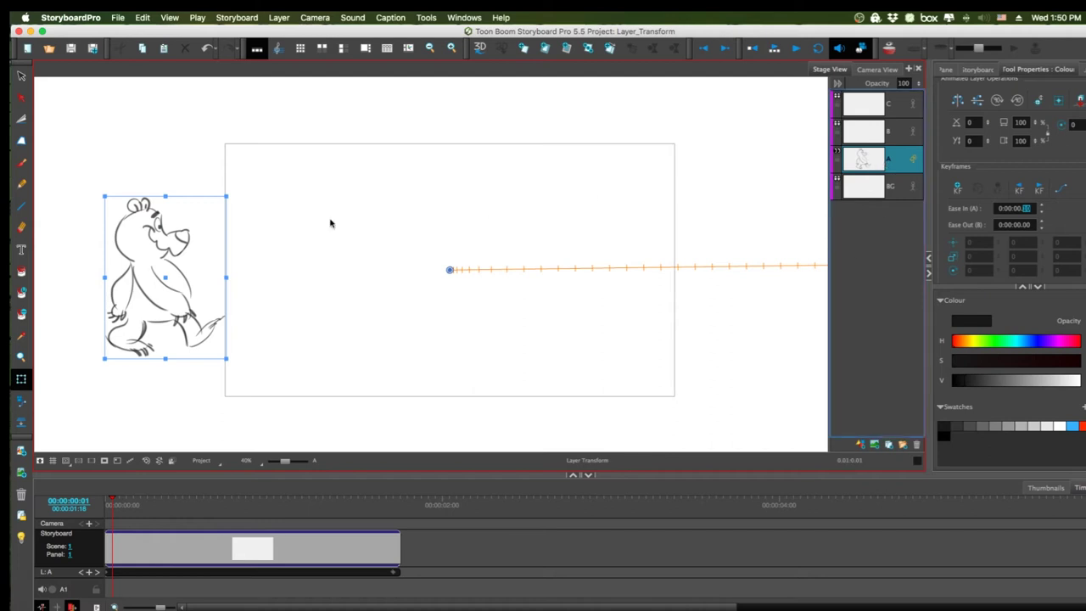
Step: Disable animation mode on layer A to clear all of the bear's keyframes
{"action": "left_click", "coordinate": [21, 76]}
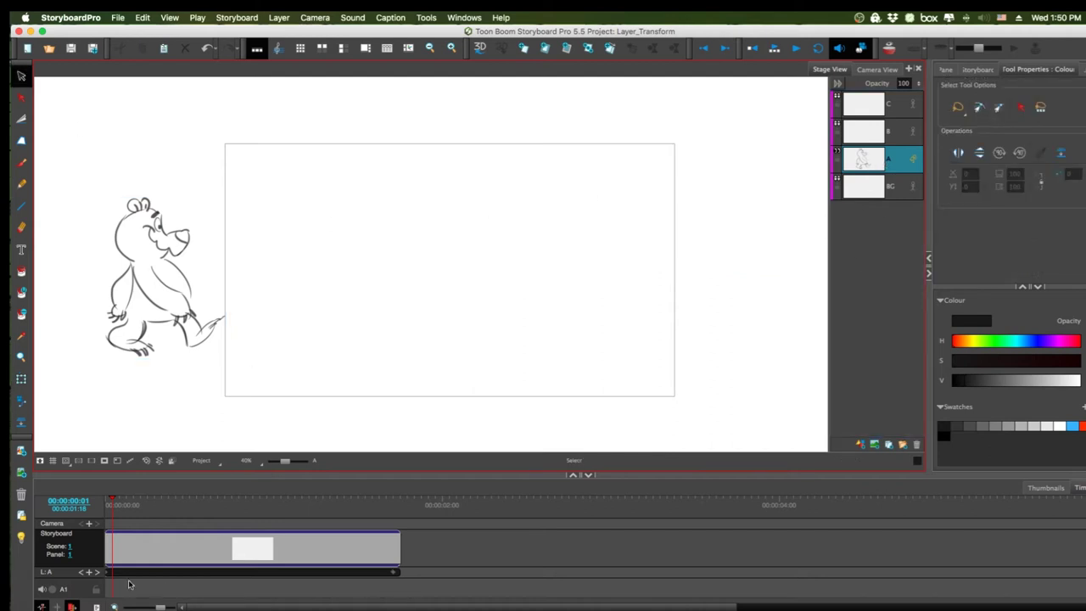
{"action": "left_click", "coordinate": [393, 573]}
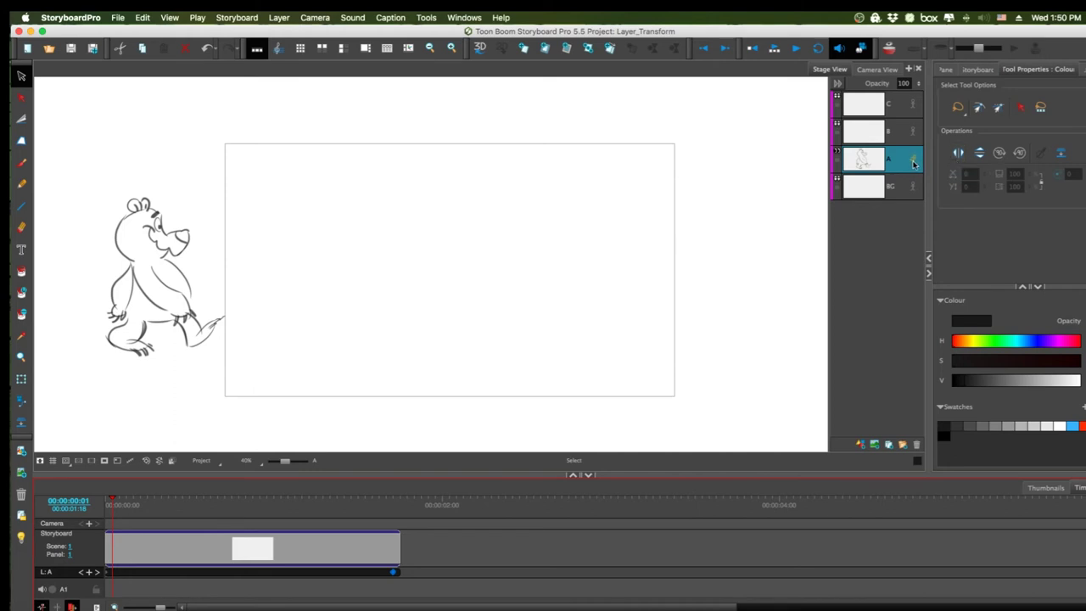
{"action": "left_click", "coordinate": [913, 161]}
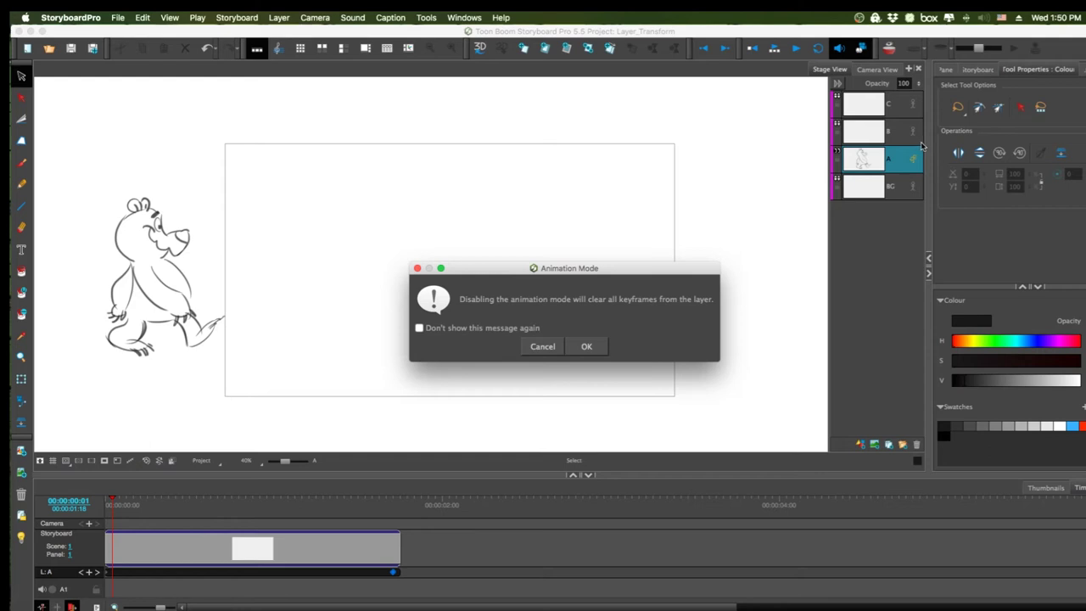
{"action": "left_click", "coordinate": [592, 348]}
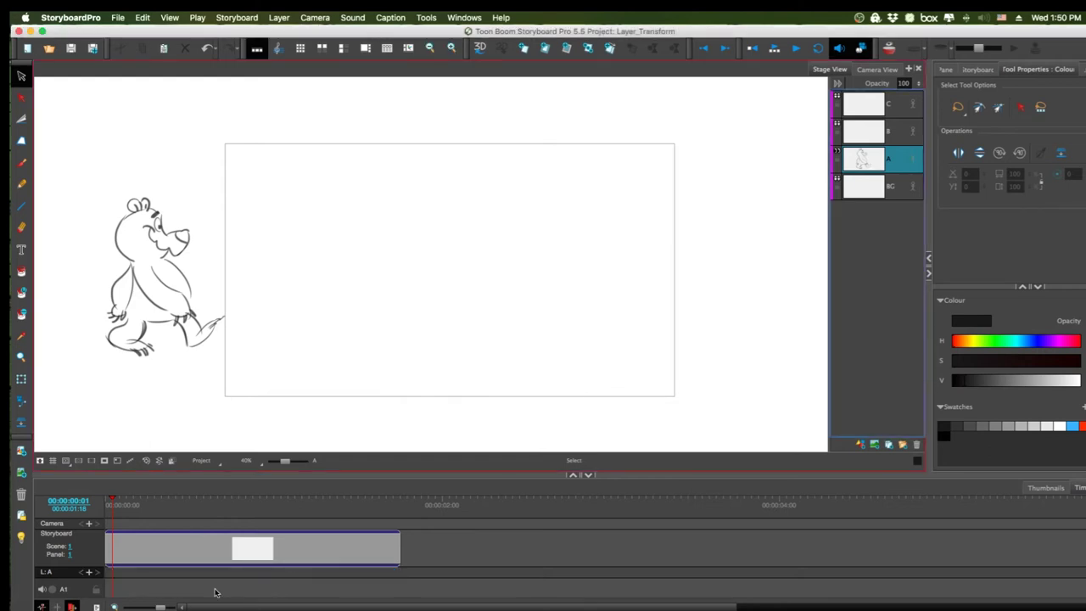
Step: At 00:00:00:00, select the bear drawing on layer A and delete it
{"action": "mouse_move", "coordinate": [114, 502]}
{"action": "left_mouse_down"}
{"action": "mouse_move", "coordinate": [367, 518]}
{"action": "mouse_move", "coordinate": [107, 517]}
{"action": "left_mouse_up"}
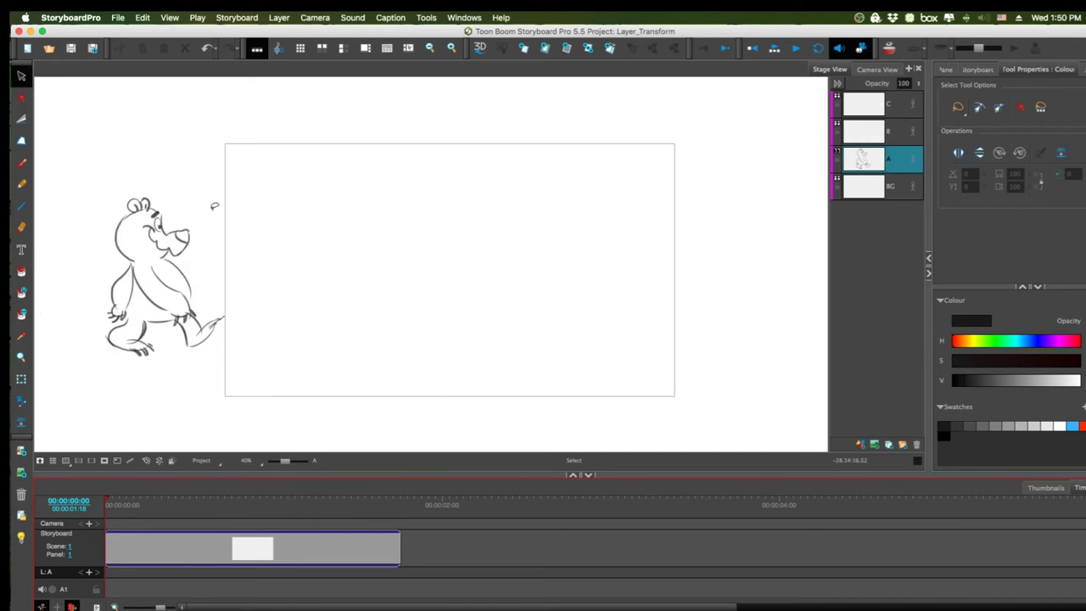
{"action": "mouse_move", "coordinate": [215, 205]}
{"action": "left_mouse_down"}
{"action": "mouse_move", "coordinate": [223, 175]}
{"action": "mouse_move", "coordinate": [217, 200]}
{"action": "left_mouse_up"}
{"action": "key", "text": "Delete"}
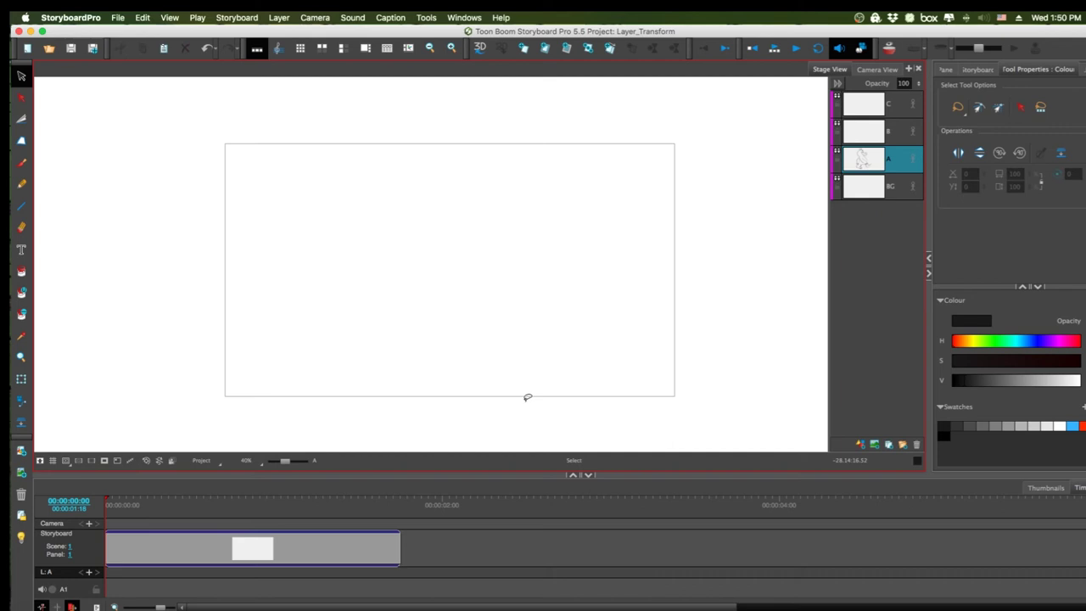
{"action": "left_click", "coordinate": [21, 162]}
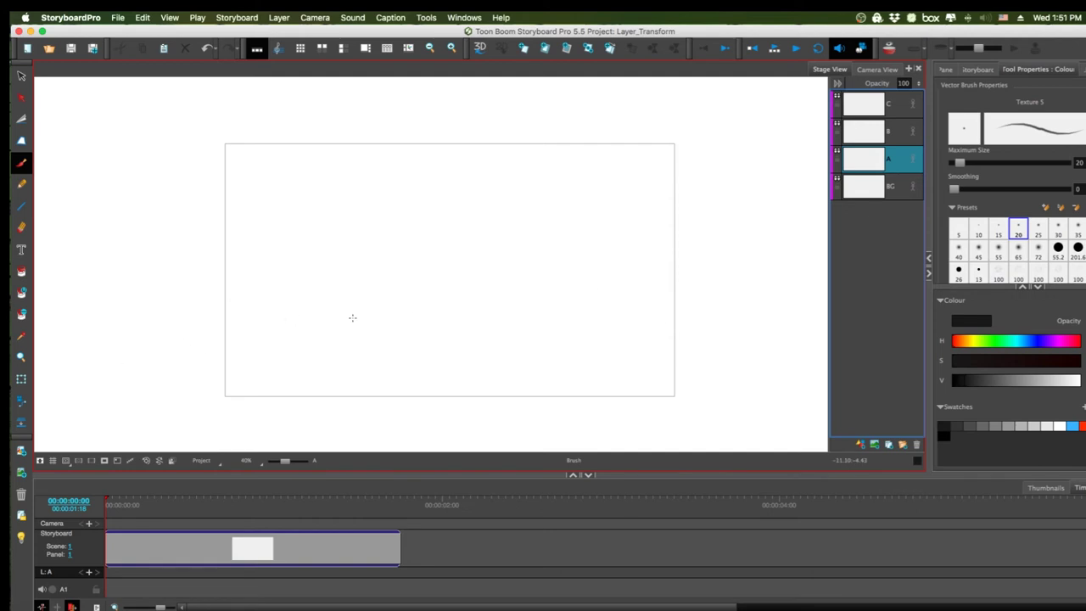
{"action": "key", "text": "2"}
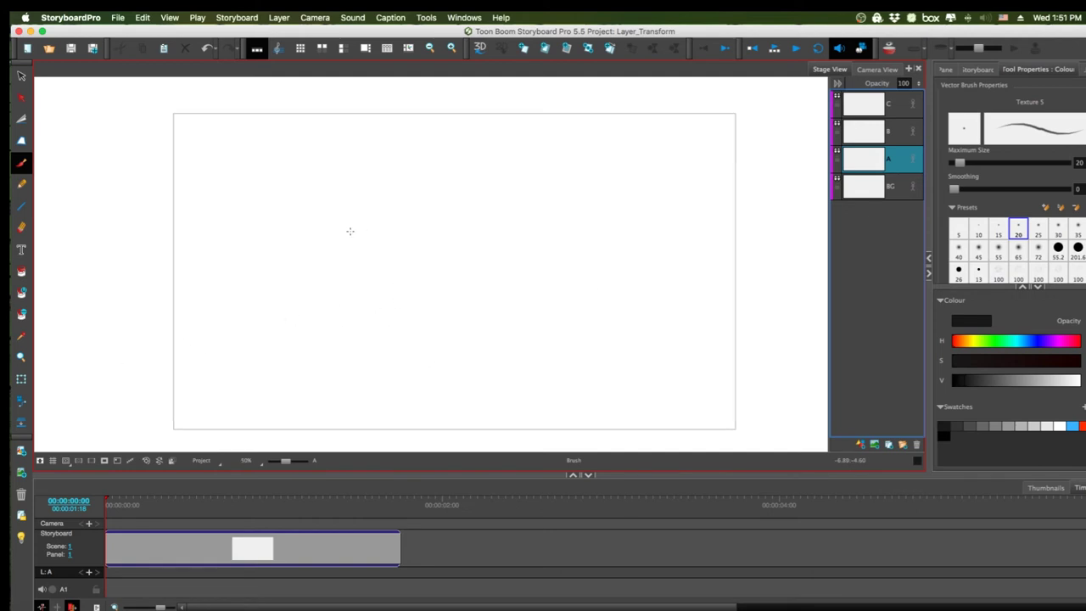
{"action": "left_click_drag", "start_coordinate": [308, 220], "coordinate": [386, 219]}
{"action": "mouse_move", "coordinate": [308, 225]}
{"action": "left_mouse_down"}
{"action": "mouse_move", "coordinate": [385, 221]}
{"action": "mouse_move", "coordinate": [384, 251]}
{"action": "left_mouse_up"}
{"action": "mouse_move", "coordinate": [316, 256]}
{"action": "left_mouse_down"}
{"action": "mouse_move", "coordinate": [479, 250]}
{"action": "mouse_move", "coordinate": [474, 307]}
{"action": "mouse_move", "coordinate": [278, 305]}
{"action": "left_mouse_up"}
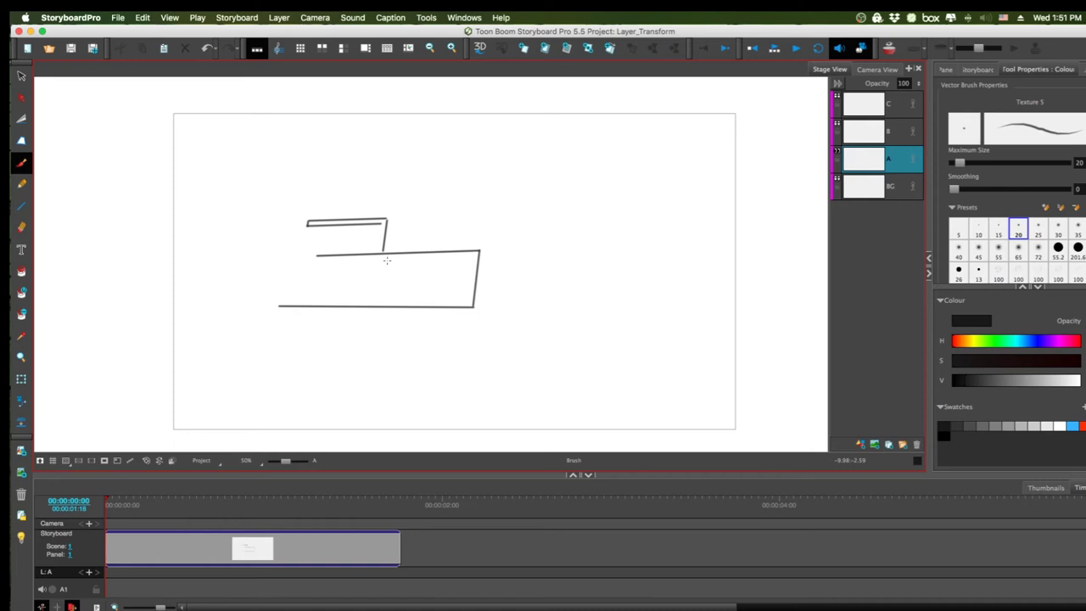
{"action": "key", "text": "super+z"}
{"action": "key", "text": "super+z"}
{"action": "key", "text": "super+z"}
{"action": "key", "text": "super+z"}
{"action": "key", "text": "super+z"}
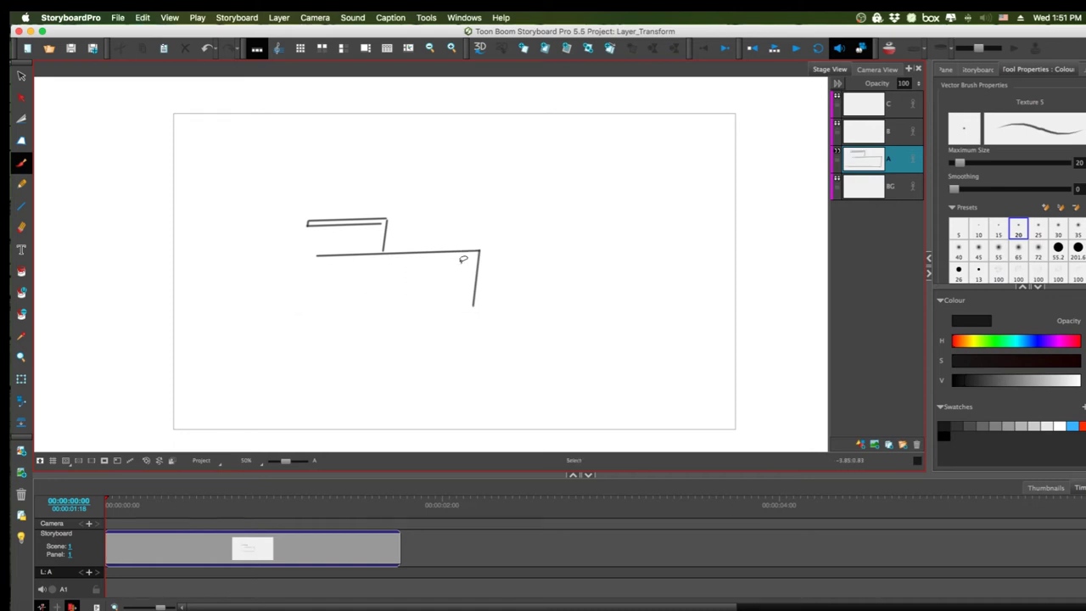
{"action": "key", "text": "super+z"}
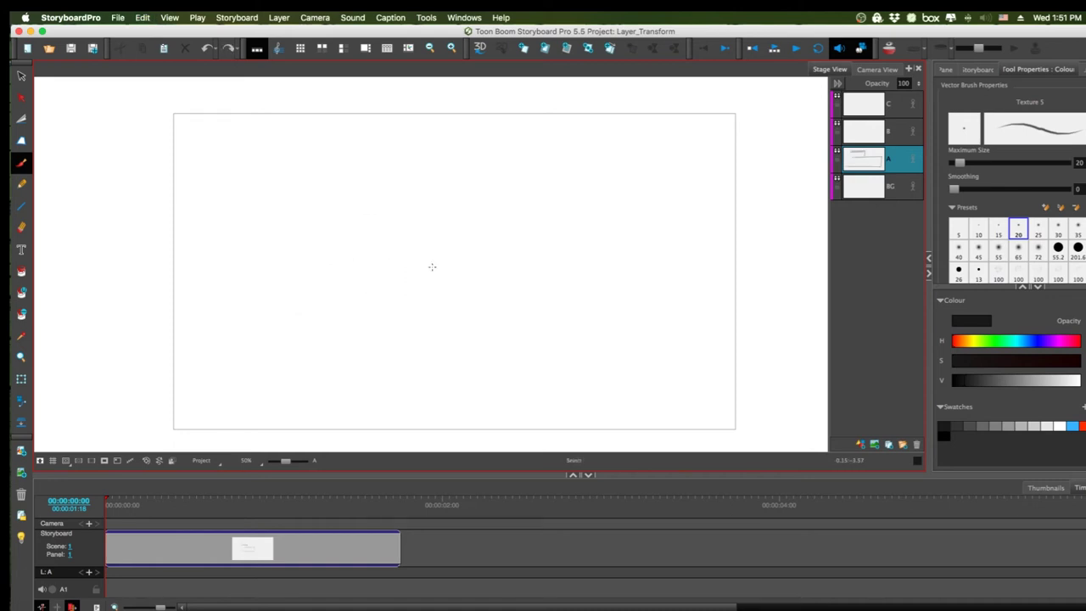
{"action": "left_click_drag", "start_coordinate": [333, 208], "coordinate": [445, 207]}
{"action": "mouse_move", "coordinate": [334, 218]}
{"action": "left_mouse_down"}
{"action": "mouse_move", "coordinate": [430, 215]}
{"action": "mouse_move", "coordinate": [431, 252]}
{"action": "mouse_move", "coordinate": [427, 226]}
{"action": "mouse_move", "coordinate": [423, 253]}
{"action": "left_mouse_up"}
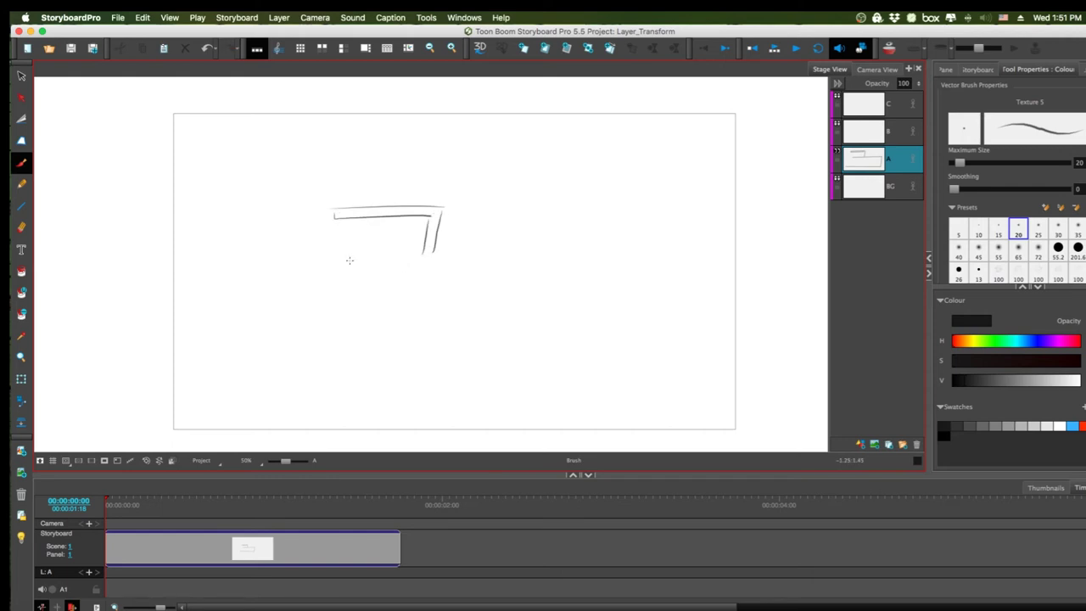
{"action": "mouse_move", "coordinate": [326, 261]}
{"action": "left_mouse_down"}
{"action": "mouse_move", "coordinate": [676, 245]}
{"action": "mouse_move", "coordinate": [668, 322]}
{"action": "left_mouse_up"}
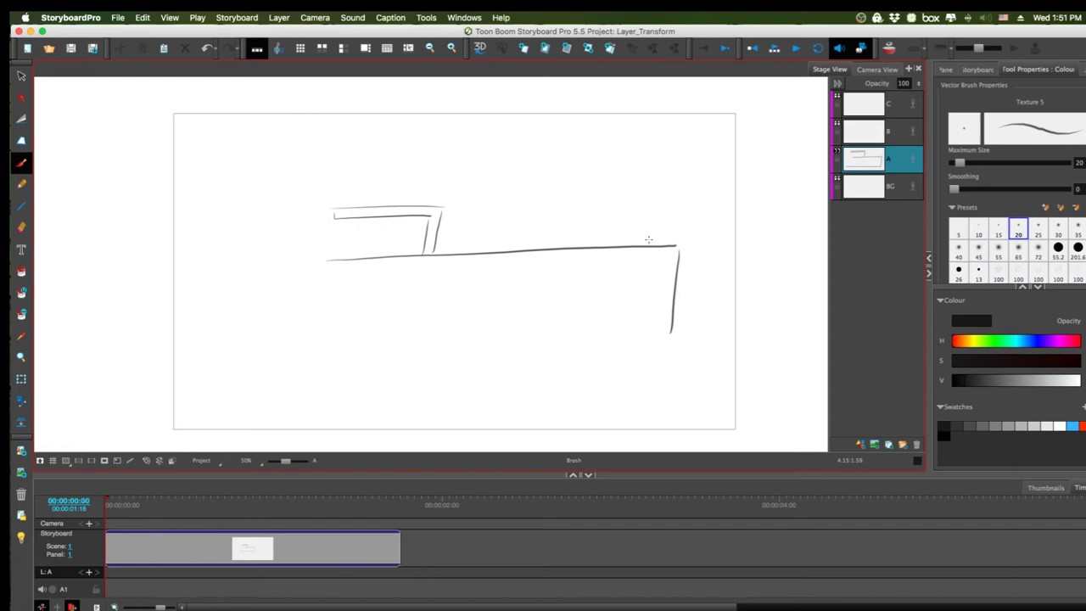
{"action": "left_click_drag", "start_coordinate": [645, 244], "coordinate": [672, 169]}
{"action": "mouse_move", "coordinate": [611, 241]}
{"action": "left_mouse_down"}
{"action": "mouse_move", "coordinate": [587, 161]}
{"action": "mouse_move", "coordinate": [675, 177]}
{"action": "mouse_move", "coordinate": [676, 155]}
{"action": "mouse_move", "coordinate": [607, 153]}
{"action": "left_mouse_up"}
{"action": "key", "text": "alt+s"}
{"action": "mouse_move", "coordinate": [746, 292]}
{"action": "left_mouse_down"}
{"action": "mouse_move", "coordinate": [475, 87]}
{"action": "mouse_move", "coordinate": [724, 311]}
{"action": "left_mouse_up"}
{"action": "key", "text": "Delete"}
{"action": "key", "text": "alt+b"}
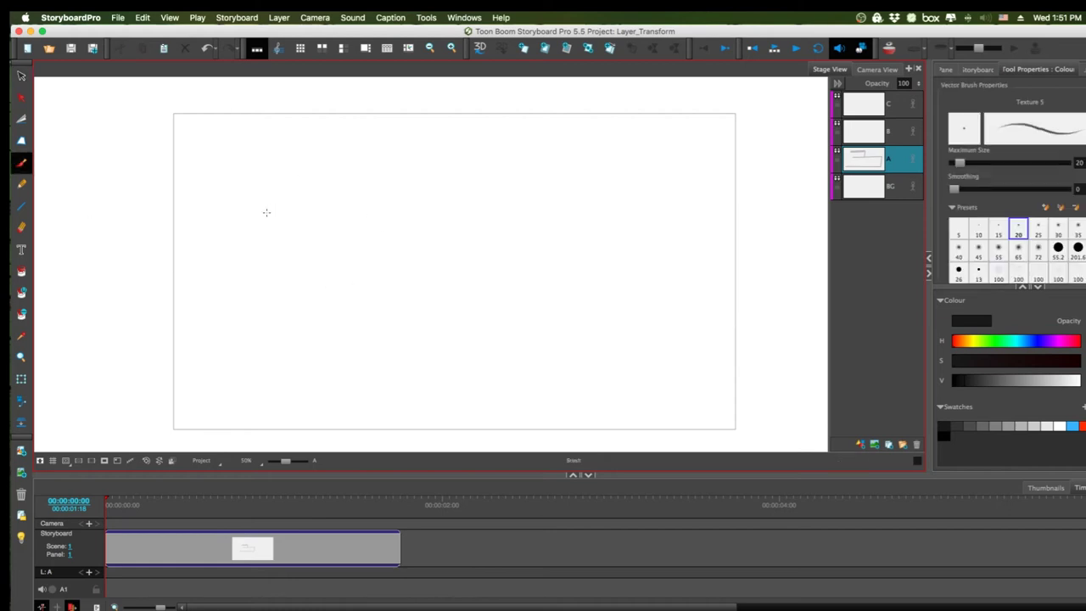
{"action": "mouse_move", "coordinate": [244, 211]}
{"action": "left_mouse_down"}
{"action": "mouse_move", "coordinate": [330, 194]}
{"action": "mouse_move", "coordinate": [450, 211]}
{"action": "left_mouse_up"}
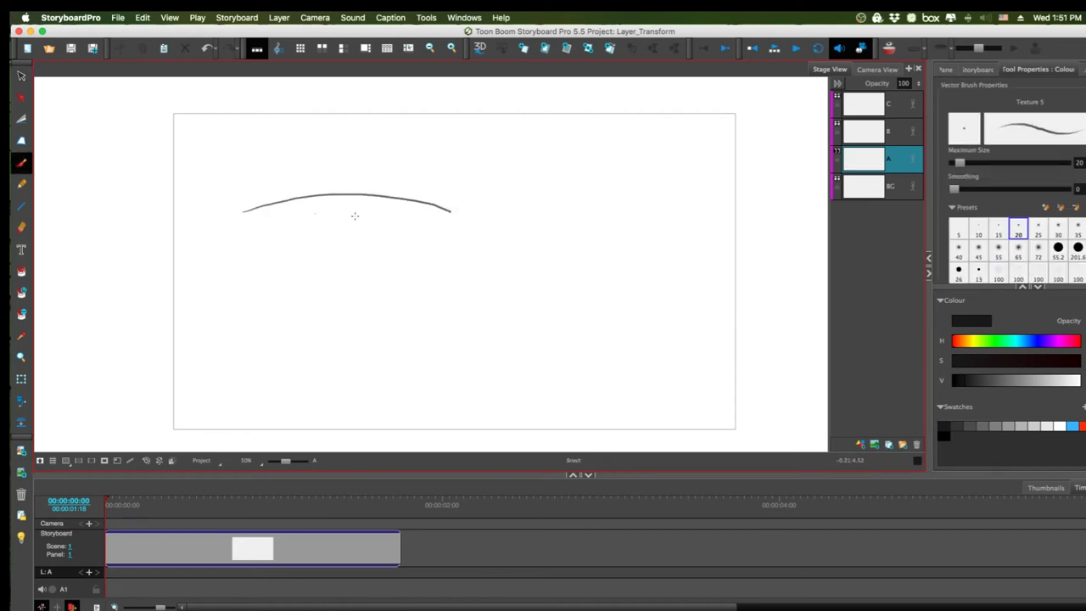
{"action": "mouse_move", "coordinate": [355, 218]}
{"action": "left_mouse_down"}
{"action": "mouse_move", "coordinate": [315, 214]}
{"action": "mouse_move", "coordinate": [245, 263]}
{"action": "mouse_move", "coordinate": [358, 222]}
{"action": "mouse_move", "coordinate": [330, 237]}
{"action": "mouse_move", "coordinate": [452, 216]}
{"action": "left_mouse_up"}
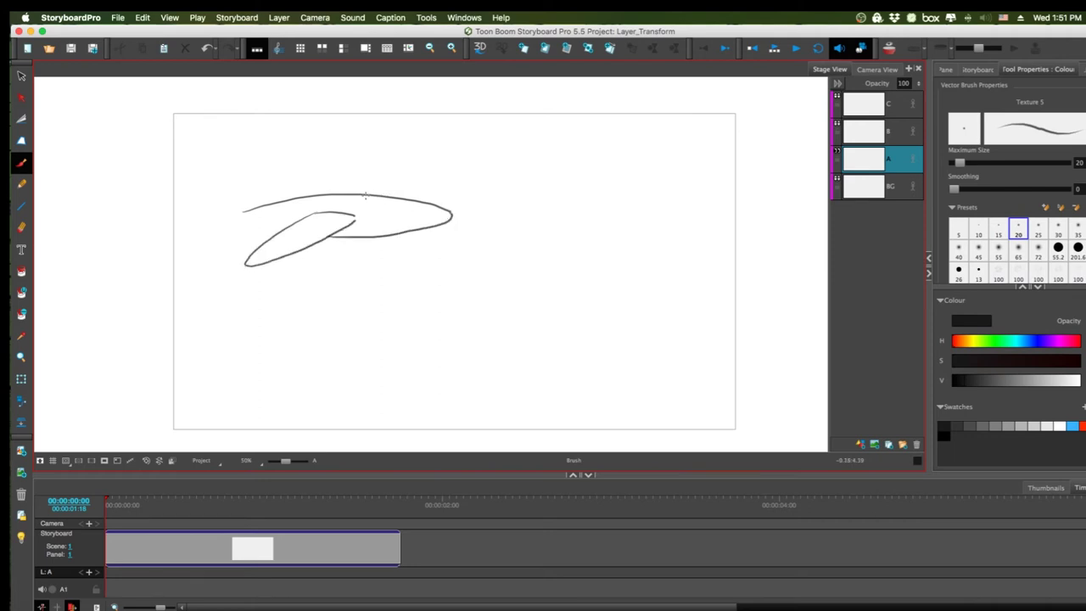
{"action": "left_click_drag", "start_coordinate": [365, 196], "coordinate": [448, 185]}
{"action": "left_click", "coordinate": [21, 76]}
{"action": "mouse_move", "coordinate": [334, 162]}
{"action": "left_mouse_down"}
{"action": "mouse_move", "coordinate": [517, 196]}
{"action": "mouse_move", "coordinate": [332, 326]}
{"action": "left_mouse_up"}
{"action": "key", "text": "Delete"}
Step: Sketch a side-view airplane with fuselage, wings, tail, cockpit and windows on layer A, using the Texture 5 brush at size 20
{"action": "key", "text": "alt+b"}
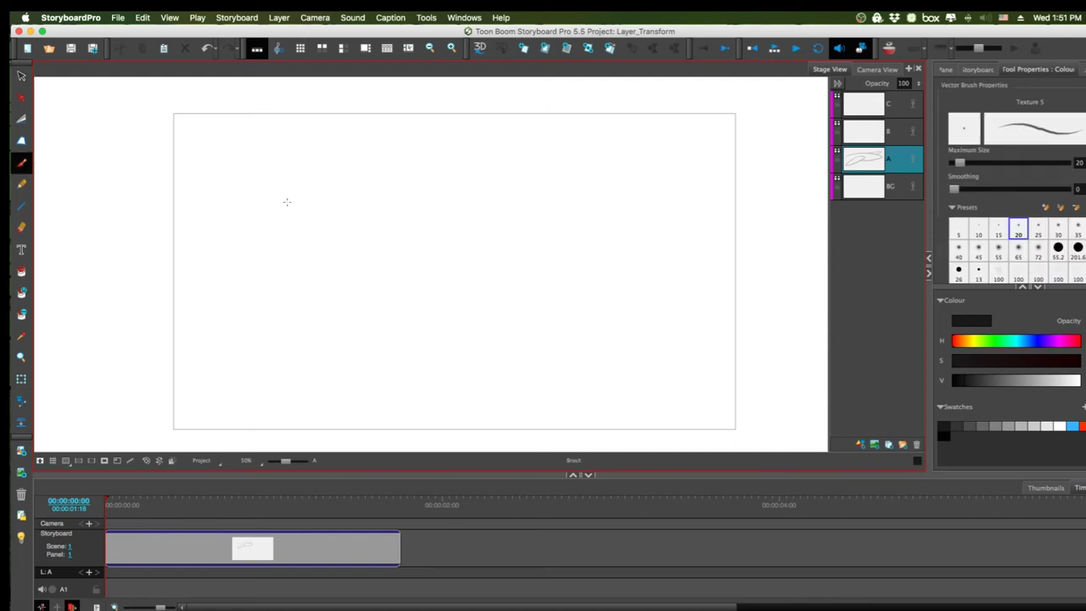
{"action": "mouse_move", "coordinate": [218, 192]}
{"action": "left_mouse_down"}
{"action": "mouse_move", "coordinate": [390, 187]}
{"action": "mouse_move", "coordinate": [451, 218]}
{"action": "mouse_move", "coordinate": [400, 234]}
{"action": "mouse_move", "coordinate": [297, 230]}
{"action": "left_mouse_up"}
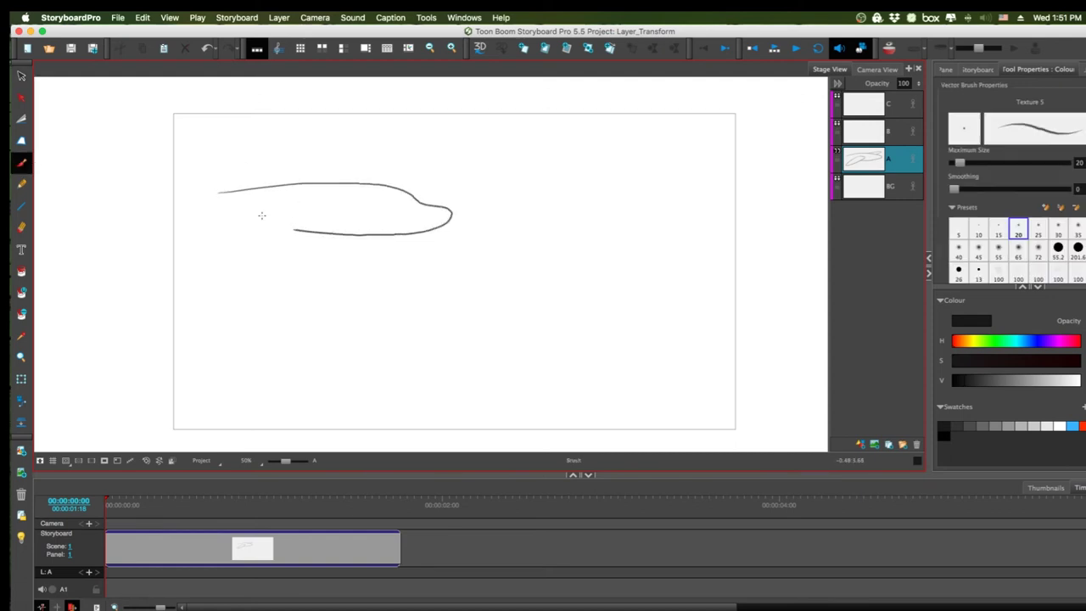
{"action": "mouse_move", "coordinate": [238, 210]}
{"action": "left_mouse_down"}
{"action": "mouse_move", "coordinate": [314, 217]}
{"action": "mouse_move", "coordinate": [273, 240]}
{"action": "mouse_move", "coordinate": [202, 246]}
{"action": "mouse_move", "coordinate": [229, 218]}
{"action": "mouse_move", "coordinate": [140, 222]}
{"action": "left_mouse_up"}
{"action": "mouse_move", "coordinate": [236, 192]}
{"action": "left_mouse_down"}
{"action": "mouse_move", "coordinate": [152, 201]}
{"action": "mouse_move", "coordinate": [148, 165]}
{"action": "mouse_move", "coordinate": [134, 164]}
{"action": "mouse_move", "coordinate": [146, 219]}
{"action": "left_mouse_up"}
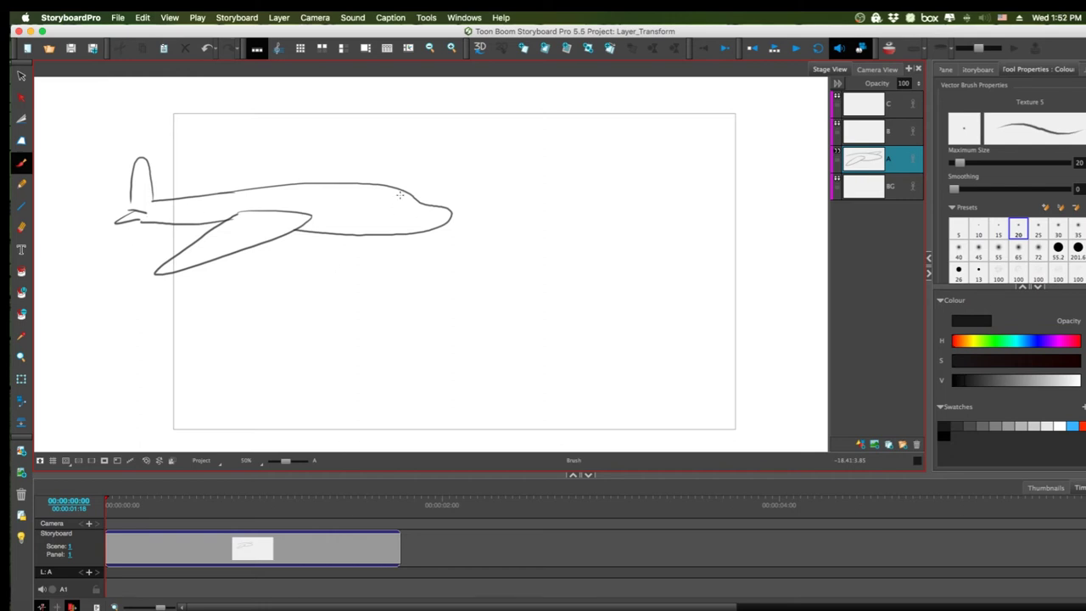
{"action": "mouse_move", "coordinate": [407, 193]}
{"action": "left_mouse_down"}
{"action": "mouse_move", "coordinate": [386, 200]}
{"action": "mouse_move", "coordinate": [417, 205]}
{"action": "mouse_move", "coordinate": [360, 197]}
{"action": "left_mouse_up"}
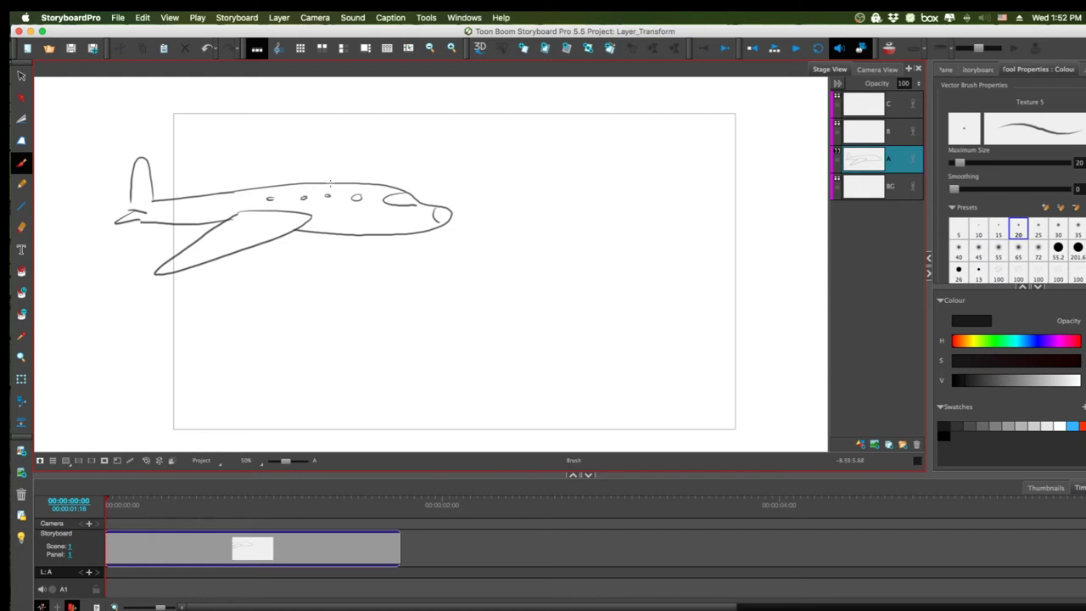
{"action": "mouse_move", "coordinate": [330, 182]}
{"action": "left_mouse_down"}
{"action": "mouse_move", "coordinate": [420, 170]}
{"action": "mouse_move", "coordinate": [449, 178]}
{"action": "mouse_move", "coordinate": [414, 198]}
{"action": "left_mouse_up"}
{"action": "left_click_drag", "start_coordinate": [231, 226], "coordinate": [173, 253]}
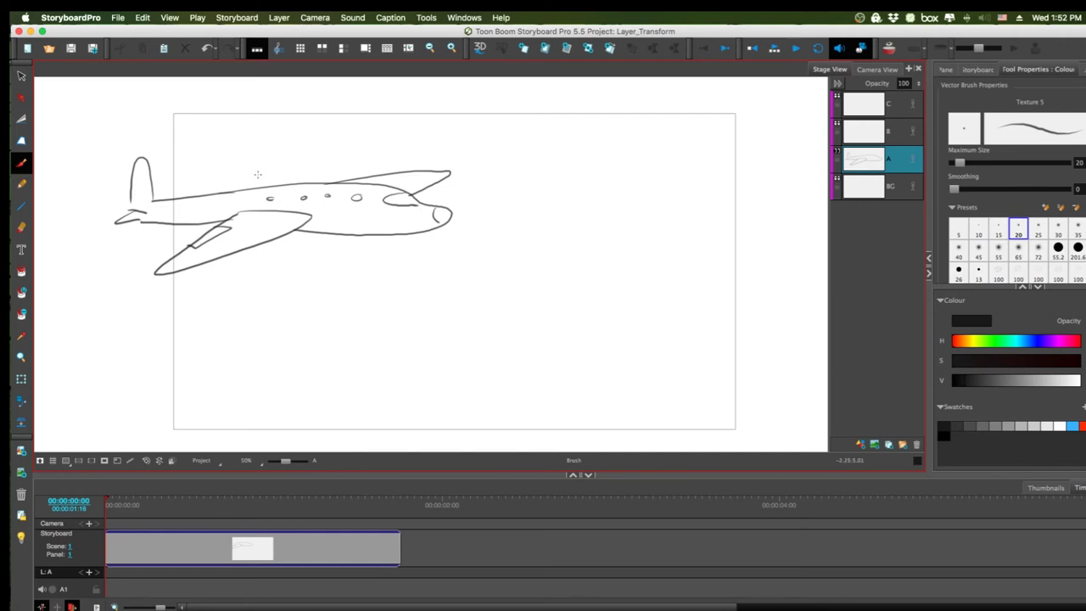
Step: Scale the airplane drawing down and move it just outside the camera frame's left edge
{"action": "key", "text": "alt+s"}
{"action": "mouse_move", "coordinate": [552, 274]}
{"action": "left_mouse_down"}
{"action": "mouse_move", "coordinate": [317, 402]}
{"action": "mouse_move", "coordinate": [521, 390]}
{"action": "mouse_move", "coordinate": [506, 397]}
{"action": "left_mouse_up"}
{"action": "key", "text": "2"}
{"action": "left_click_drag", "start_coordinate": [429, 227], "coordinate": [273, 273]}
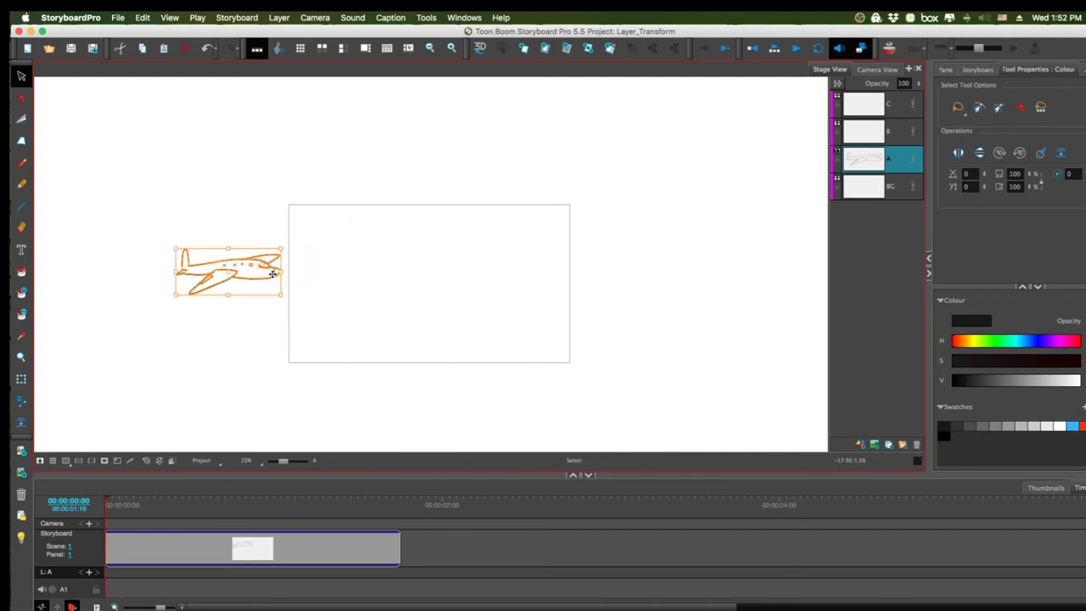
Step: Enable animation on layer A at the first frame, and at 00:00:01:17 move the airplane just past the frame's right edge with Layer Transform
{"action": "left_click", "coordinate": [21, 401]}
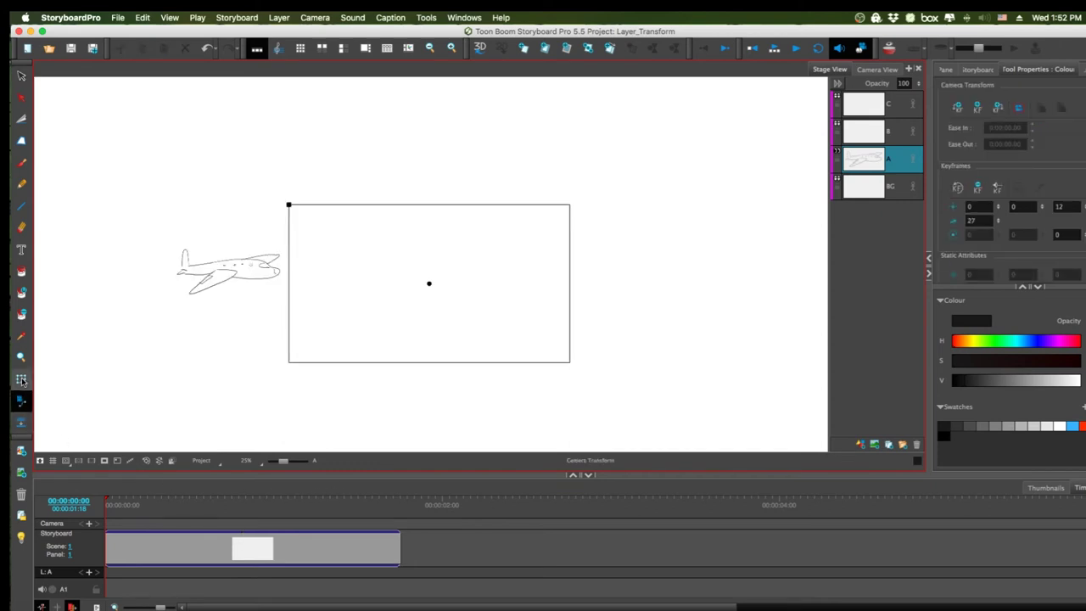
{"action": "left_click", "coordinate": [21, 379]}
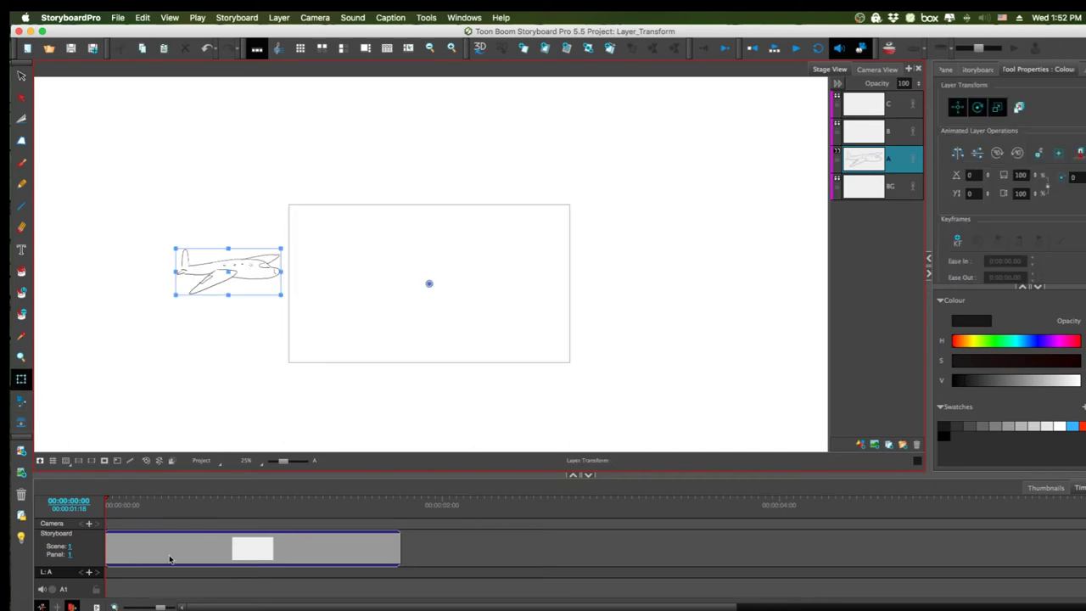
{"action": "left_click", "coordinate": [906, 174]}
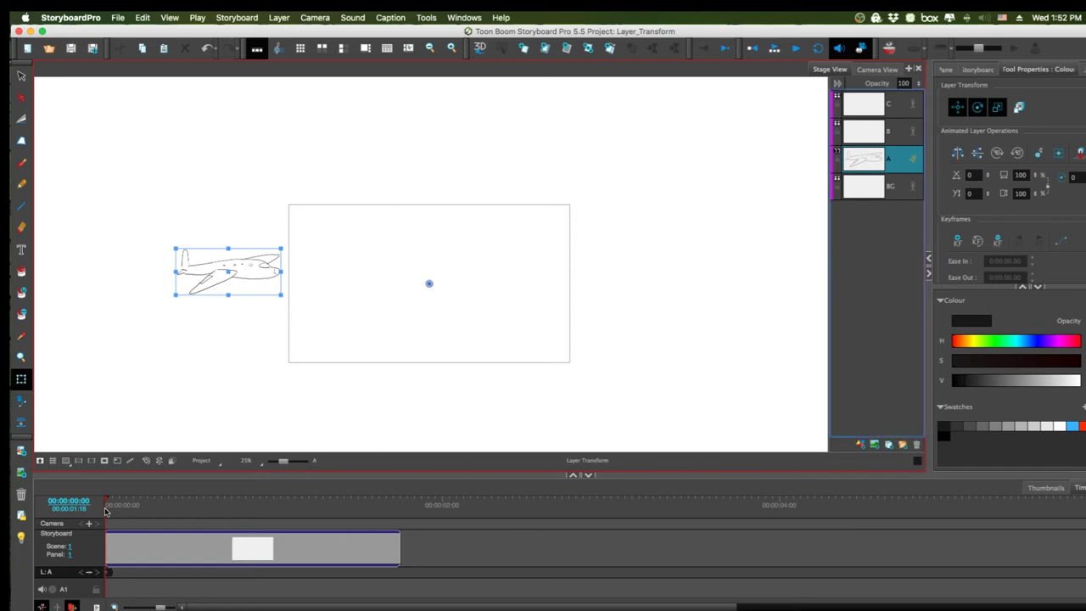
{"action": "left_click_drag", "start_coordinate": [111, 514], "coordinate": [394, 518]}
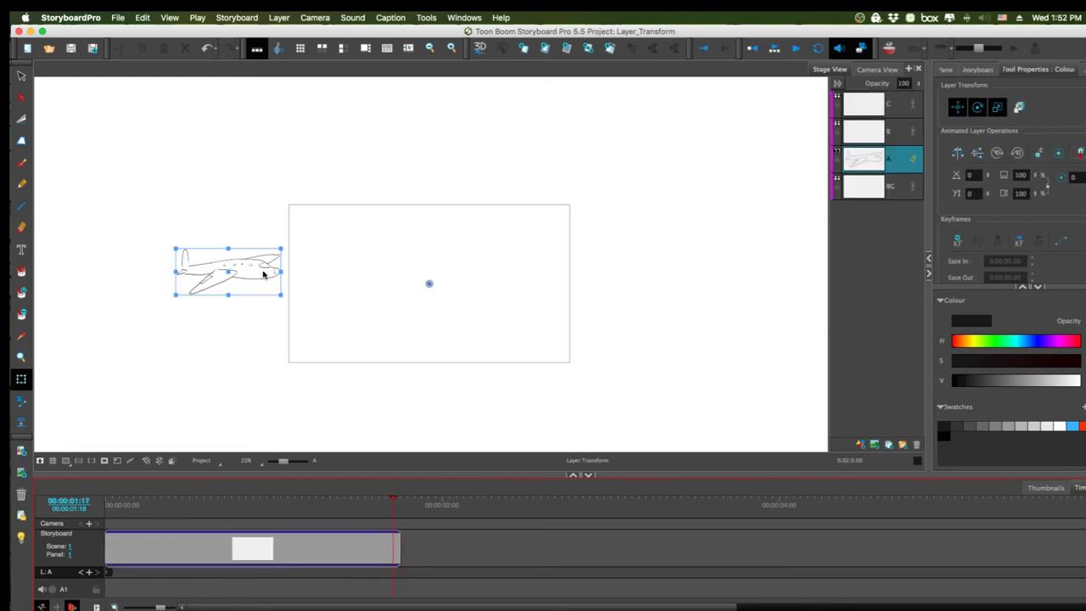
{"action": "left_click_drag", "start_coordinate": [262, 282], "coordinate": [667, 287]}
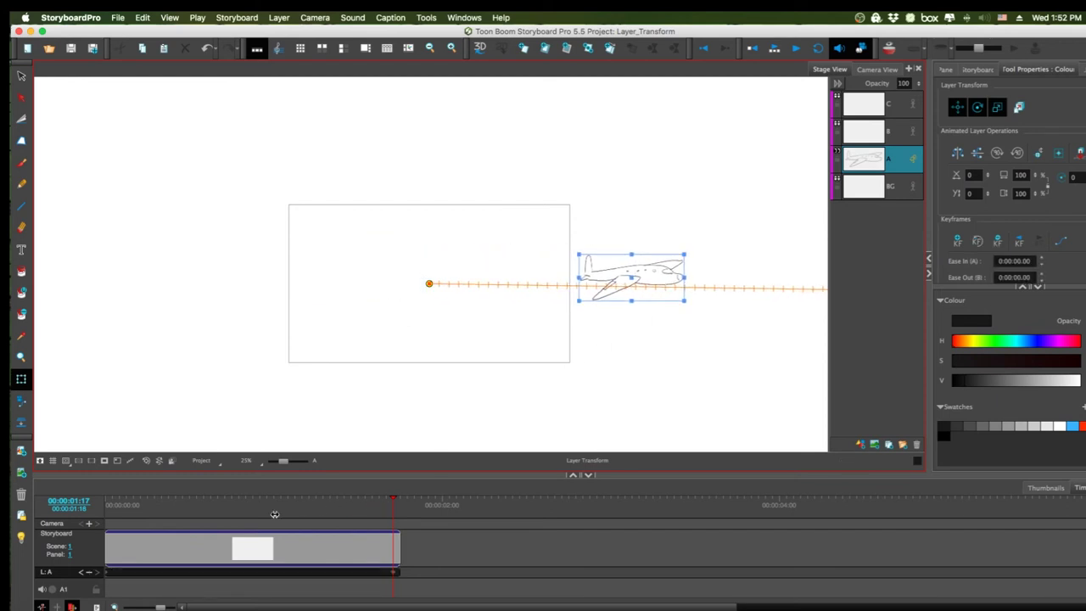
Step: Mask the area outside the camera frame and scrub the start of the timeline to check the airplane's motion, ending at 00:00:00:00
{"action": "left_click", "coordinate": [131, 523]}
{"action": "left_click_drag", "start_coordinate": [131, 524], "coordinate": [94, 571]}
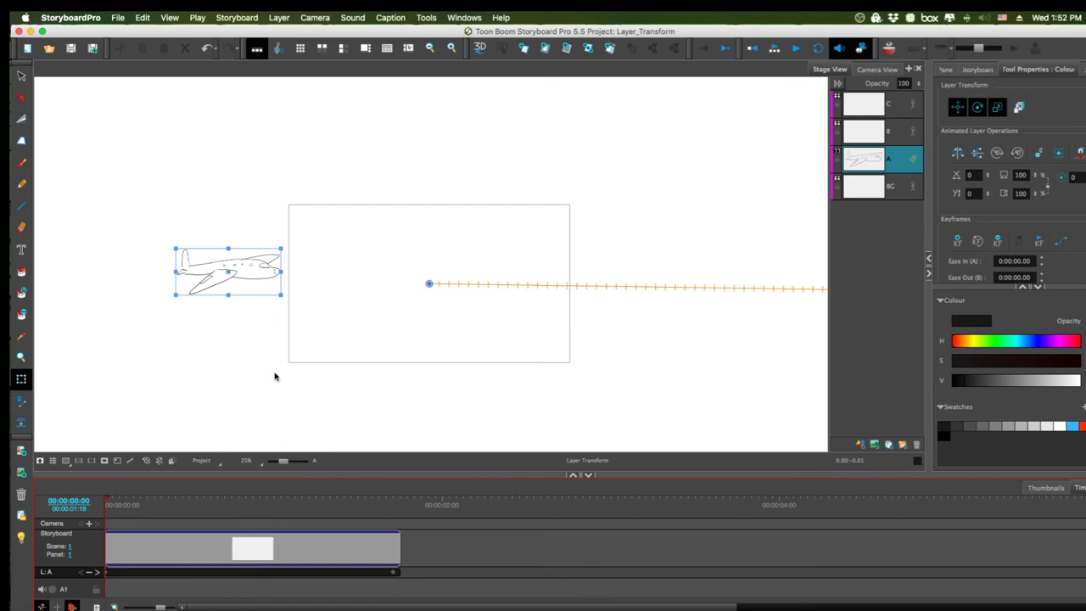
{"action": "left_click", "coordinate": [103, 459]}
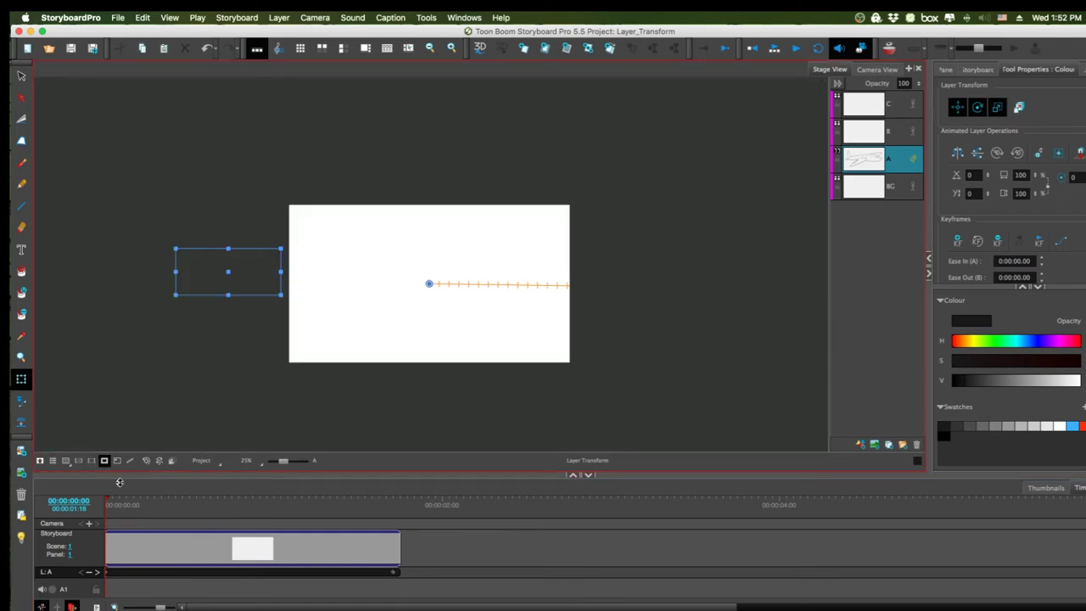
{"action": "mouse_move", "coordinate": [146, 508]}
{"action": "left_mouse_down"}
{"action": "mouse_move", "coordinate": [157, 504]}
{"action": "mouse_move", "coordinate": [85, 511]}
{"action": "mouse_move", "coordinate": [387, 523]}
{"action": "mouse_move", "coordinate": [105, 547]}
{"action": "mouse_move", "coordinate": [125, 567]}
{"action": "left_mouse_up"}
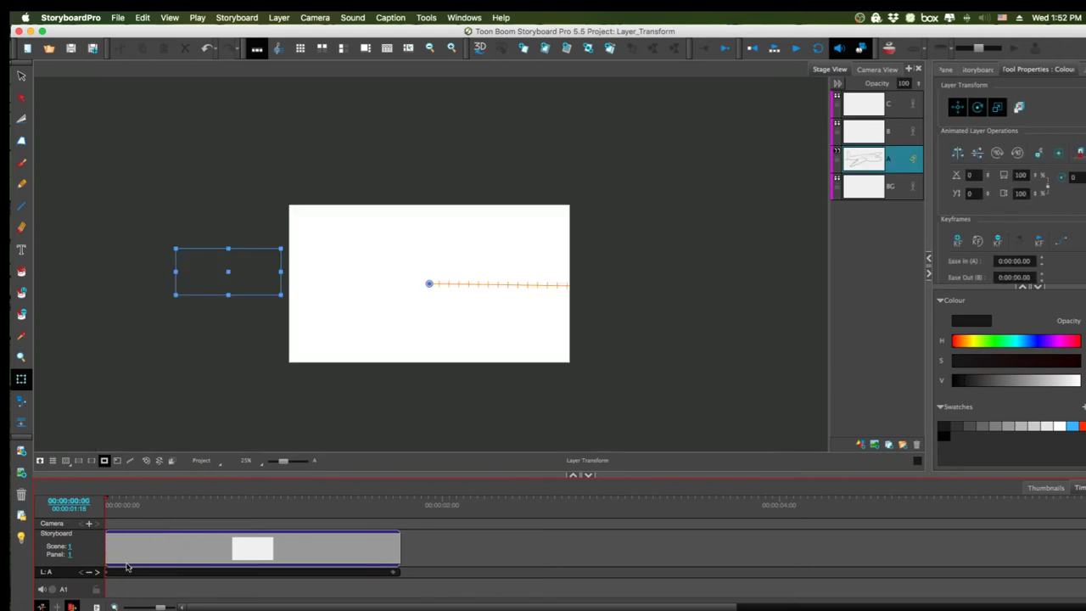
Step: Turn off the camera mask so the airplane drawing outside the camera frame is visible
{"action": "left_click", "coordinate": [21, 76]}
{"action": "left_click", "coordinate": [39, 459]}
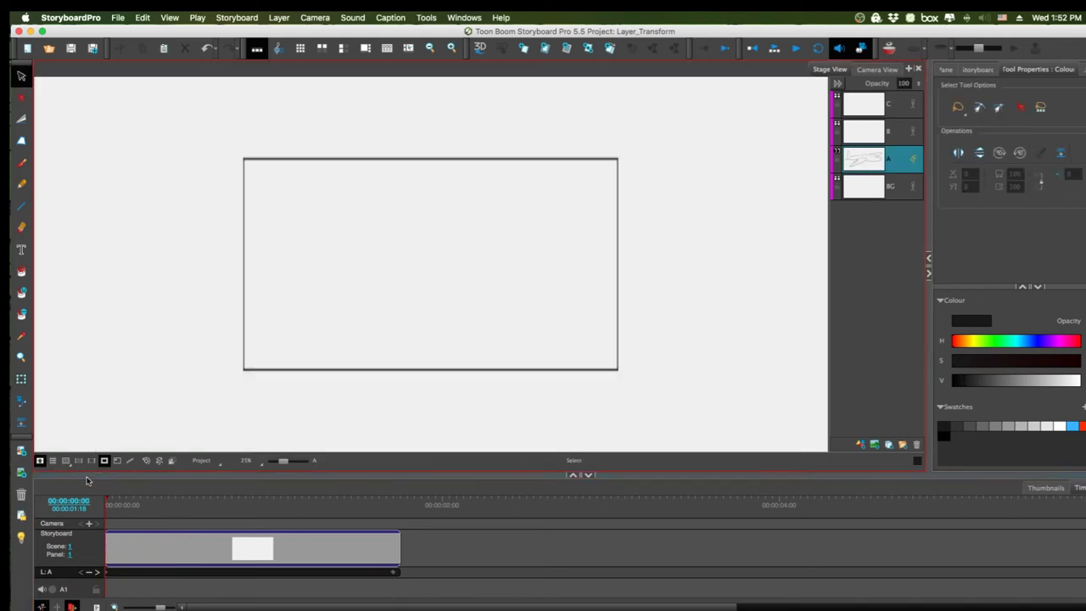
{"action": "left_click", "coordinate": [39, 459]}
{"action": "left_click", "coordinate": [103, 460]}
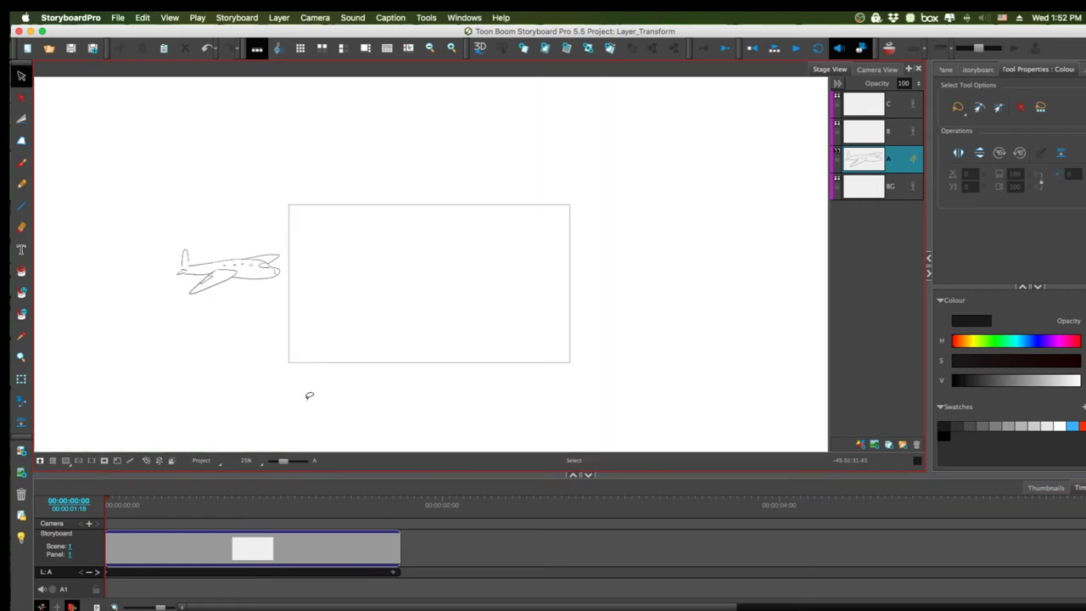
Step: Draw a cylindrical engine with a round front opening on the airplane's near wing, using the Texture 5 brush at size 20
{"action": "key", "text": "2"}
{"action": "key", "text": "2"}
{"action": "key", "text": "2"}
{"action": "key", "text": "2"}
{"action": "key", "text": "2"}
{"action": "left_click_drag", "start_coordinate": [279, 364], "coordinate": [686, 332]}
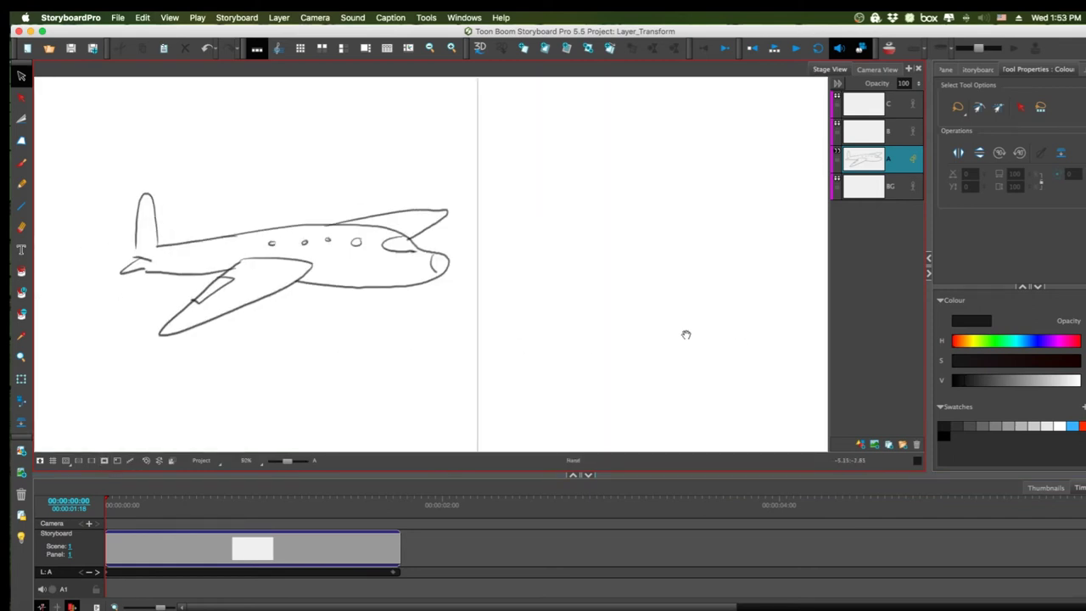
{"action": "left_click_drag", "start_coordinate": [586, 353], "coordinate": [631, 342]}
{"action": "left_click", "coordinate": [21, 162]}
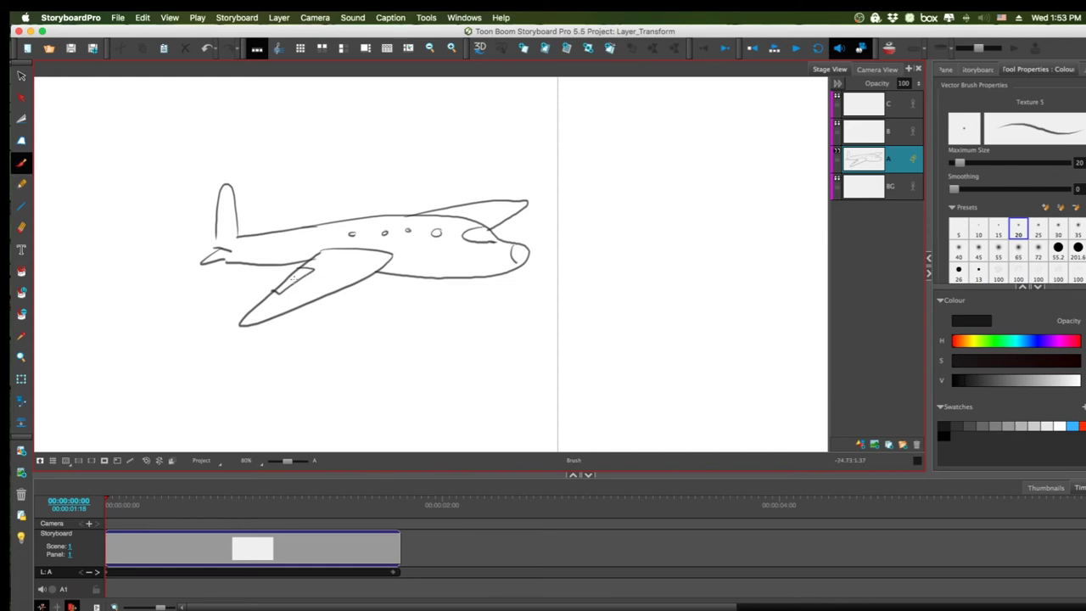
{"action": "mouse_move", "coordinate": [296, 274]}
{"action": "left_mouse_down"}
{"action": "mouse_move", "coordinate": [351, 265]}
{"action": "mouse_move", "coordinate": [290, 282]}
{"action": "mouse_move", "coordinate": [351, 278]}
{"action": "mouse_move", "coordinate": [298, 285]}
{"action": "mouse_move", "coordinate": [352, 265]}
{"action": "mouse_move", "coordinate": [366, 277]}
{"action": "mouse_move", "coordinate": [367, 265]}
{"action": "mouse_move", "coordinate": [358, 287]}
{"action": "mouse_move", "coordinate": [370, 282]}
{"action": "mouse_move", "coordinate": [338, 284]}
{"action": "mouse_move", "coordinate": [347, 291]}
{"action": "mouse_move", "coordinate": [373, 271]}
{"action": "left_mouse_up"}
{"action": "left_click", "coordinate": [310, 272]}
{"action": "left_click_drag", "start_coordinate": [283, 277], "coordinate": [360, 264]}
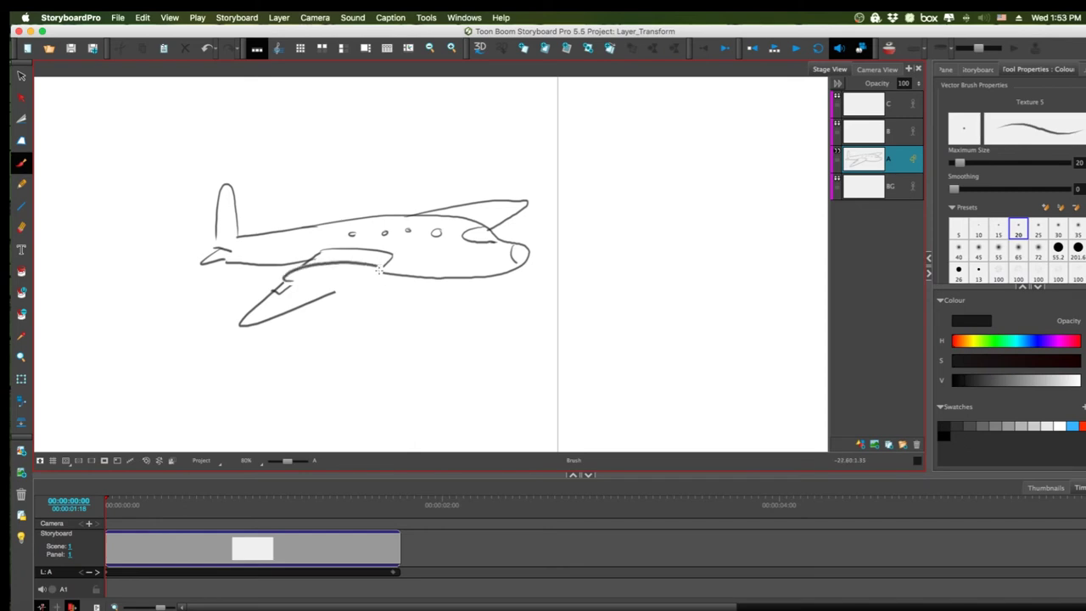
{"action": "left_click_drag", "start_coordinate": [283, 277], "coordinate": [367, 289]}
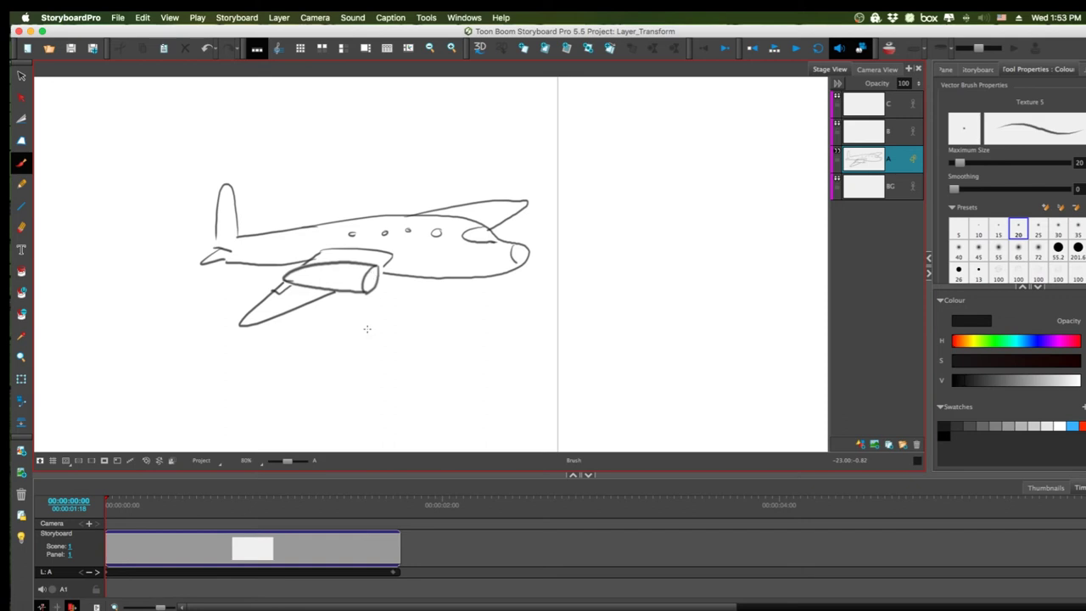
{"action": "mouse_move", "coordinate": [371, 274]}
{"action": "left_mouse_down"}
{"action": "mouse_move", "coordinate": [356, 243]}
{"action": "mouse_move", "coordinate": [371, 270]}
{"action": "mouse_move", "coordinate": [389, 240]}
{"action": "mouse_move", "coordinate": [349, 301]}
{"action": "mouse_move", "coordinate": [386, 288]}
{"action": "left_mouse_up"}
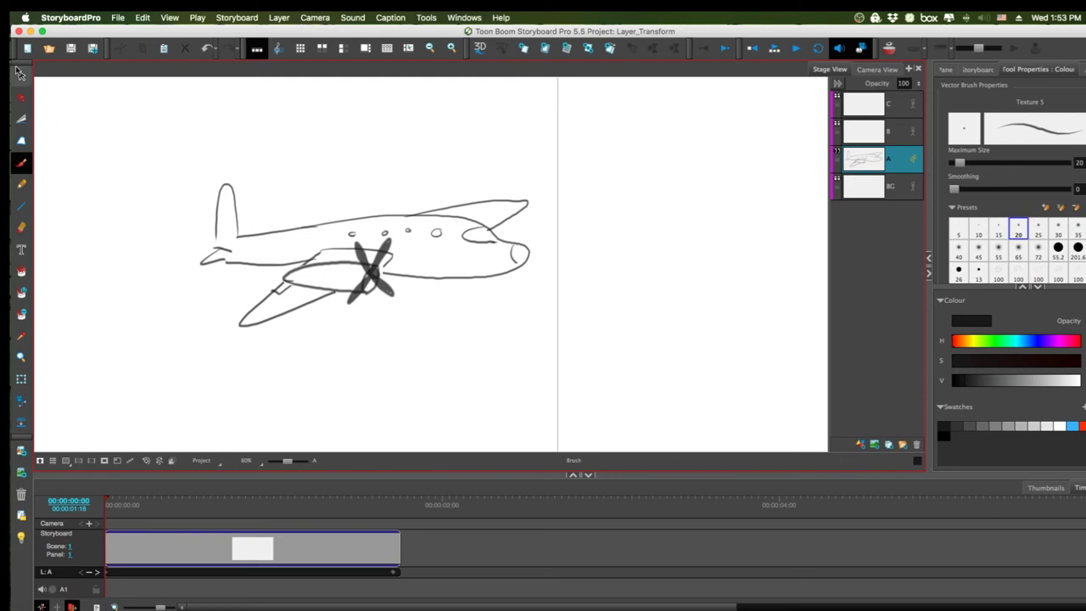
{"action": "key", "text": "alt+s"}
{"action": "left_click", "coordinate": [389, 295]}
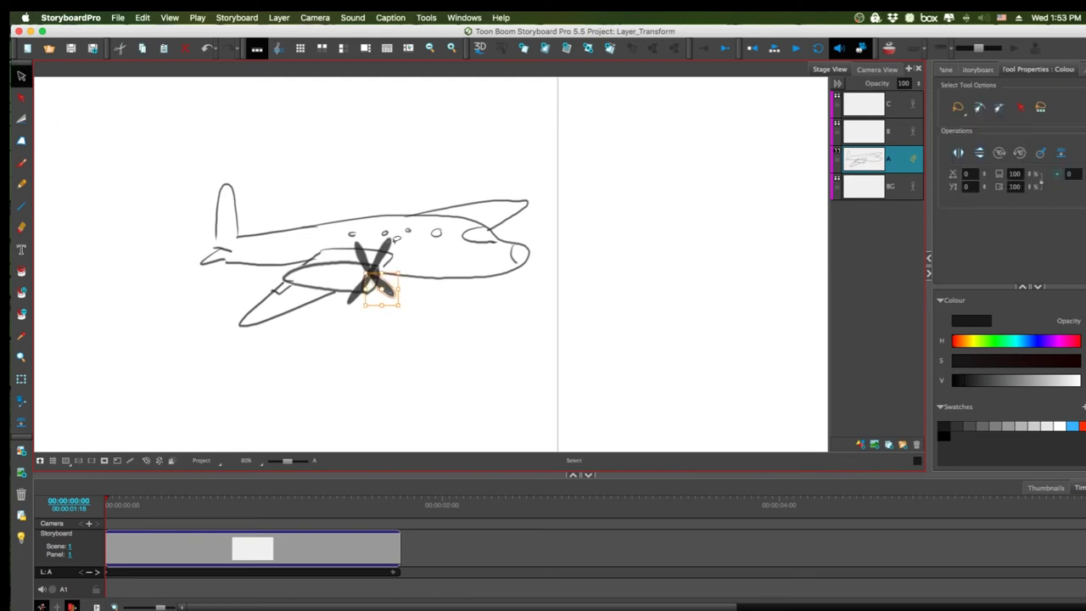
{"action": "left_click", "coordinate": [387, 243]}
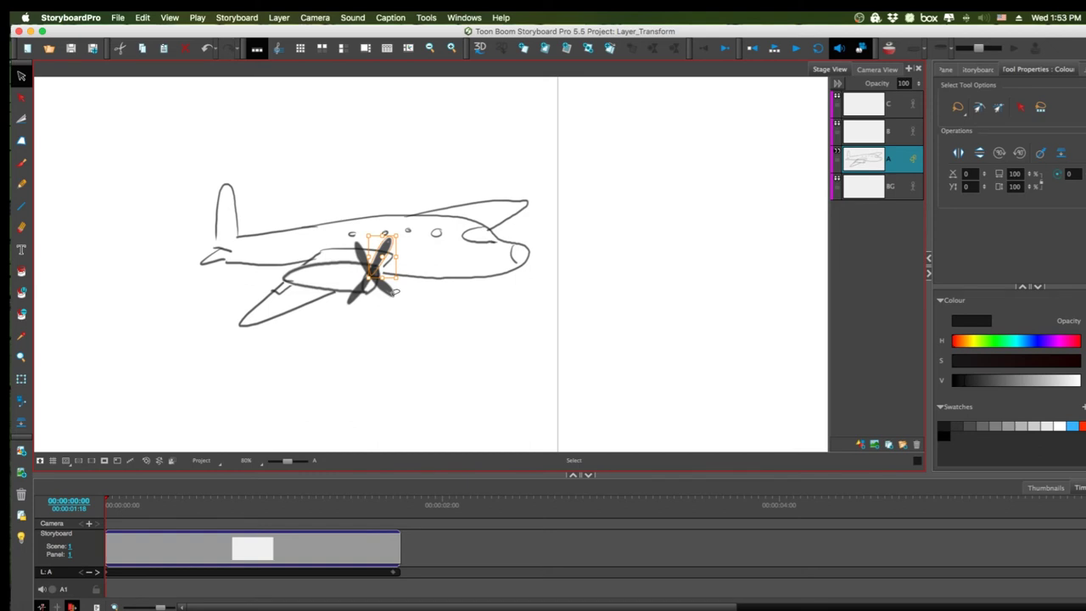
{"action": "left_click", "coordinate": [409, 302]}
{"action": "key", "text": "super+z"}
{"action": "key", "text": "super+z"}
{"action": "key", "text": "super+z"}
{"action": "key", "text": "super+z"}
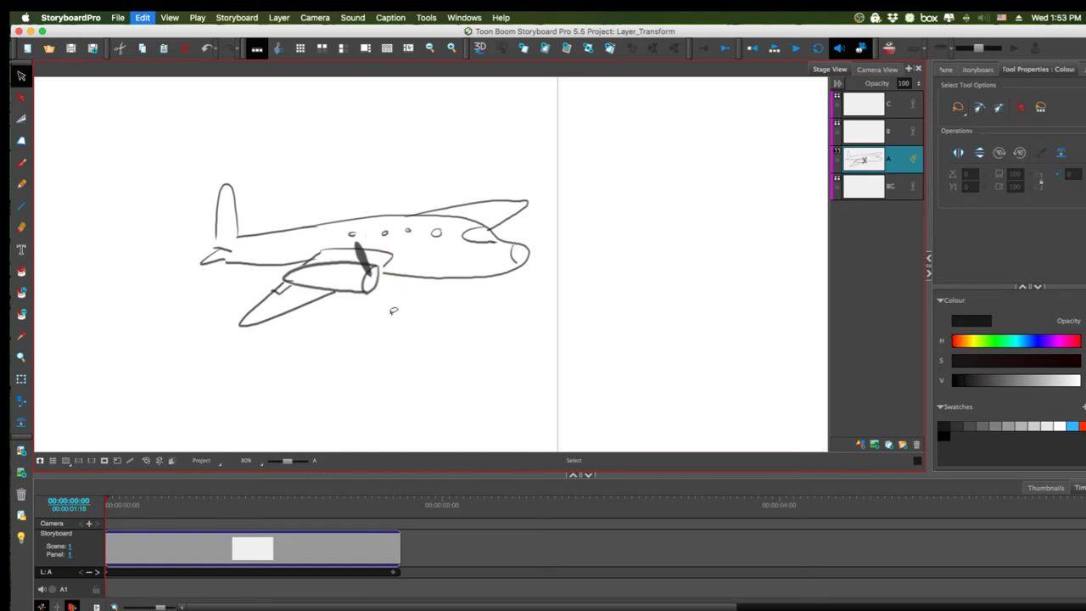
Step: Paint a four-blade propeller in a lighter grey at the front of the near wing's engine
{"action": "left_click", "coordinate": [981, 426]}
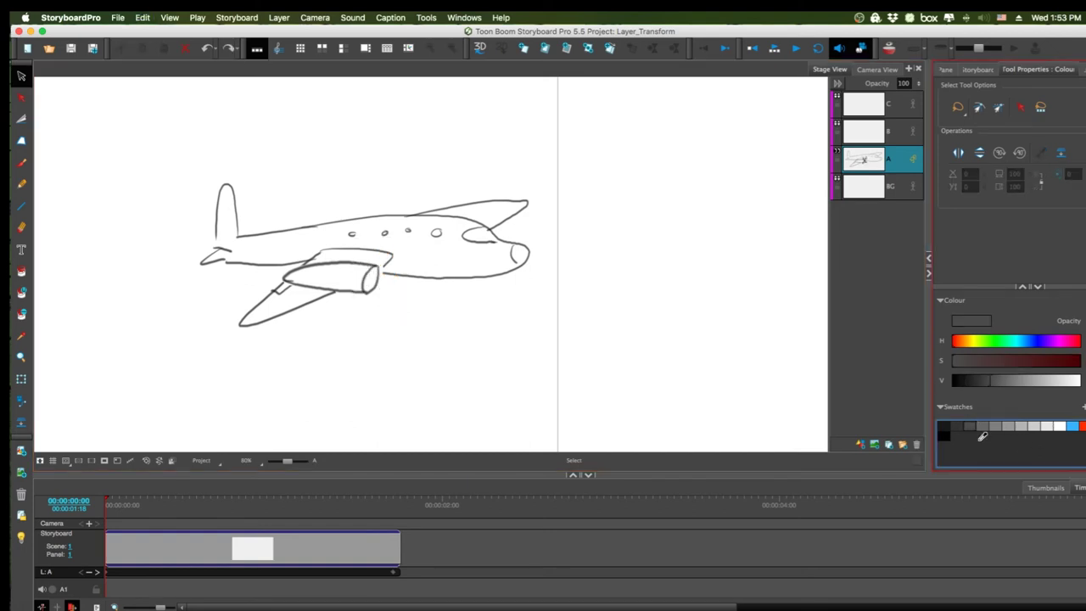
{"action": "left_click", "coordinate": [22, 164]}
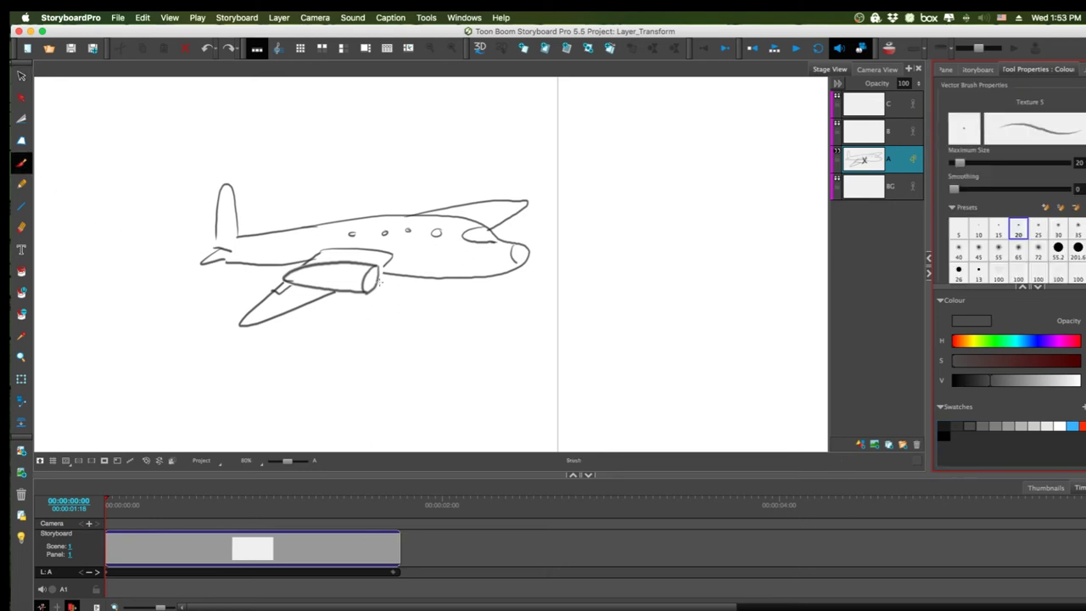
{"action": "mouse_move", "coordinate": [366, 240]}
{"action": "left_mouse_down"}
{"action": "mouse_move", "coordinate": [373, 270]}
{"action": "mouse_move", "coordinate": [366, 238]}
{"action": "mouse_move", "coordinate": [374, 259]}
{"action": "mouse_move", "coordinate": [349, 295]}
{"action": "mouse_move", "coordinate": [409, 258]}
{"action": "mouse_move", "coordinate": [379, 268]}
{"action": "mouse_move", "coordinate": [390, 297]}
{"action": "mouse_move", "coordinate": [379, 277]}
{"action": "left_mouse_up"}
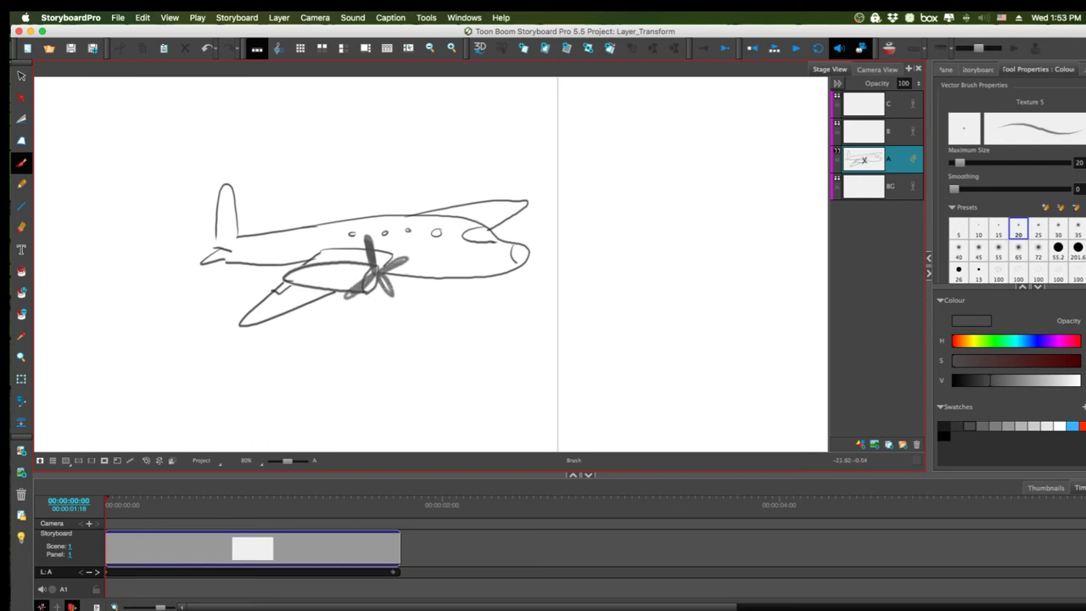
{"action": "key", "text": "super+z"}
{"action": "mouse_move", "coordinate": [378, 274]}
{"action": "left_mouse_down"}
{"action": "mouse_move", "coordinate": [391, 303]}
{"action": "mouse_move", "coordinate": [353, 291]}
{"action": "left_mouse_up"}
{"action": "left_click_drag", "start_coordinate": [403, 260], "coordinate": [388, 266]}
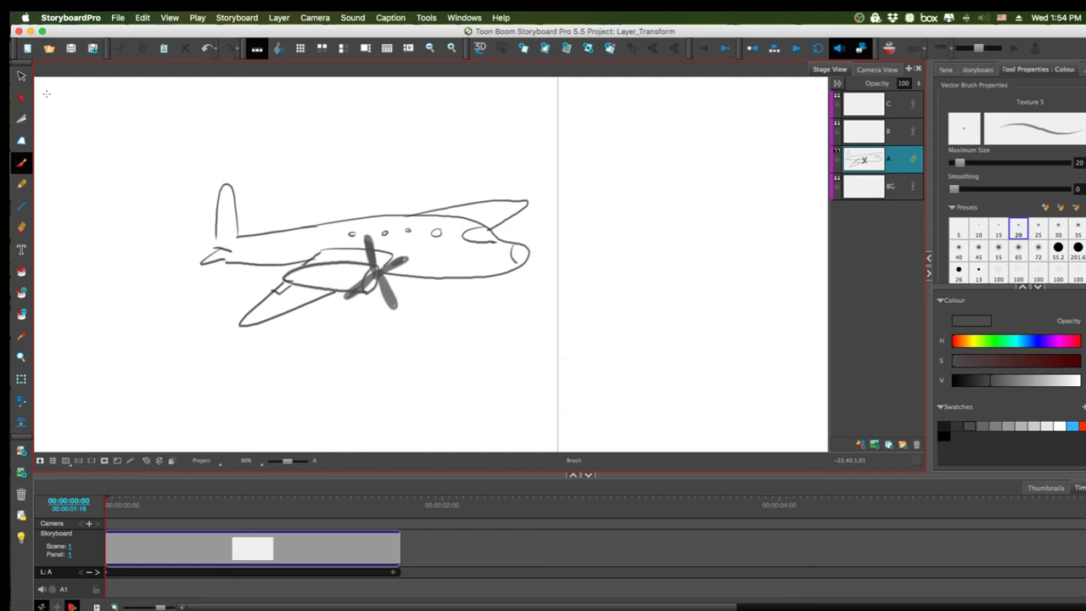
Step: Select all the propeller blades by colour and nudge them slightly down onto the engine's front
{"action": "left_click", "coordinate": [21, 97]}
{"action": "left_click", "coordinate": [391, 298]}
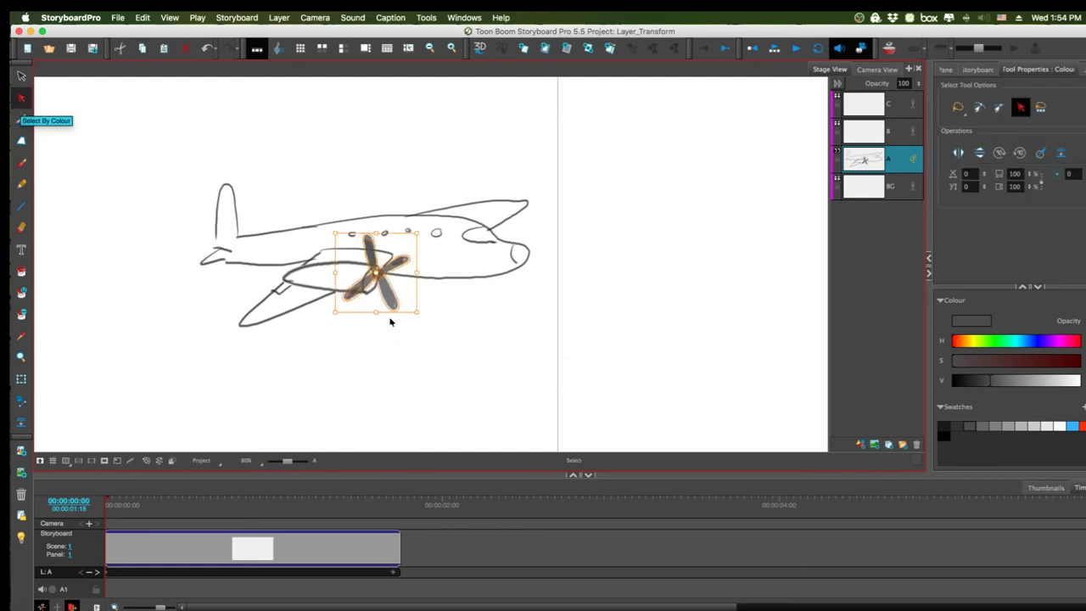
{"action": "left_click_drag", "start_coordinate": [388, 314], "coordinate": [393, 312]}
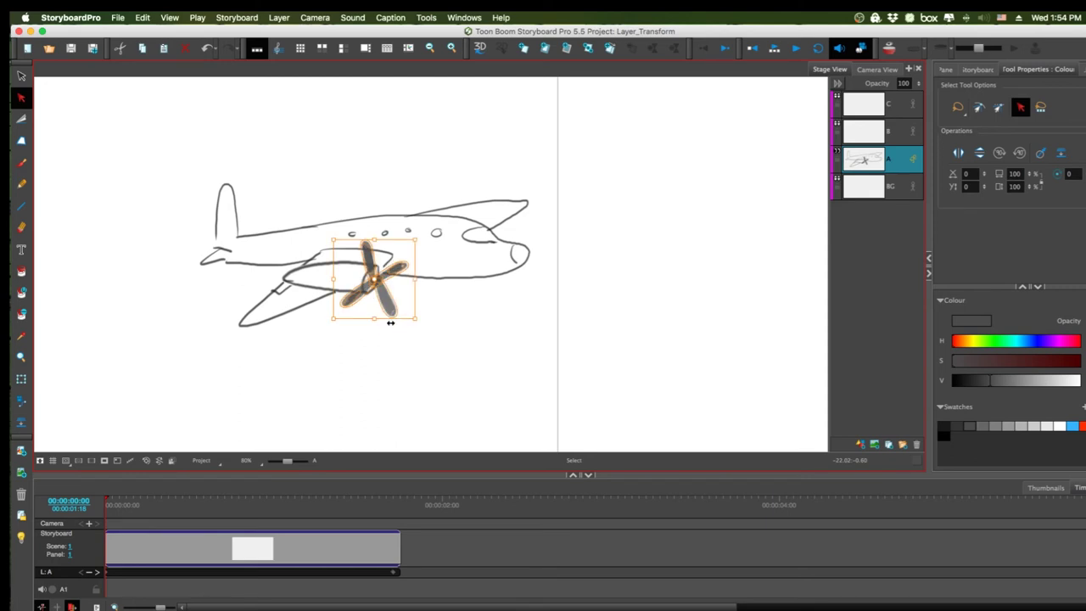
Step: Duplicate the propeller, scale the copy down over the far wing, and remove that copy from layer A
{"action": "key", "text": "super+c"}
{"action": "key", "text": "super+v"}
{"action": "left_click_drag", "start_coordinate": [390, 311], "coordinate": [537, 246]}
{"action": "left_click_drag", "start_coordinate": [567, 180], "coordinate": [529, 217]}
{"action": "key", "text": "Delete"}
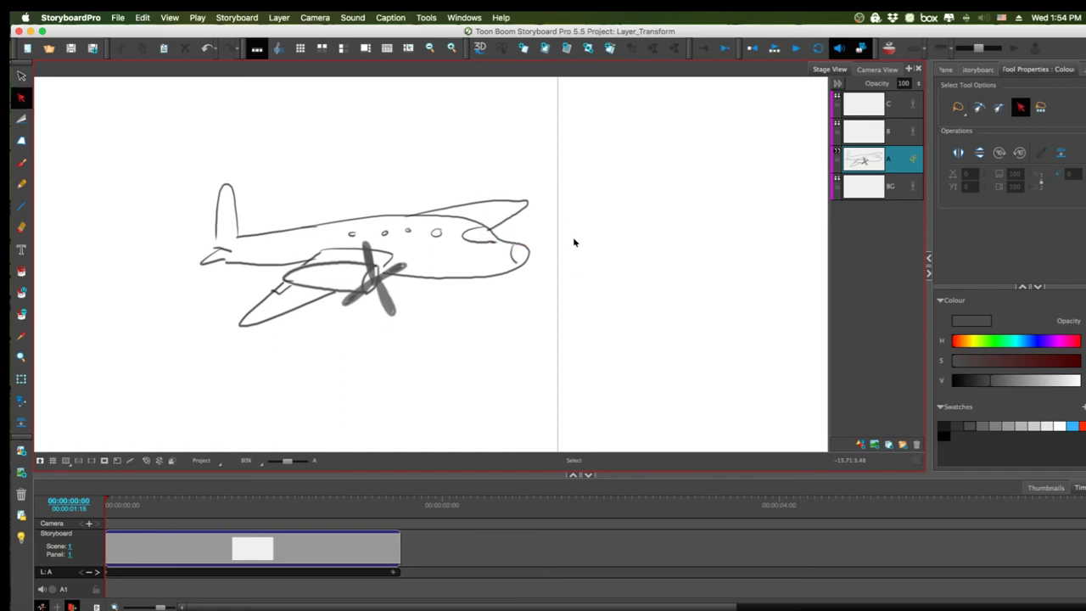
Step: Draw a small dark engine on the far wing and paste the scaled-down propeller over it on layer B
{"action": "key", "text": "alt+b"}
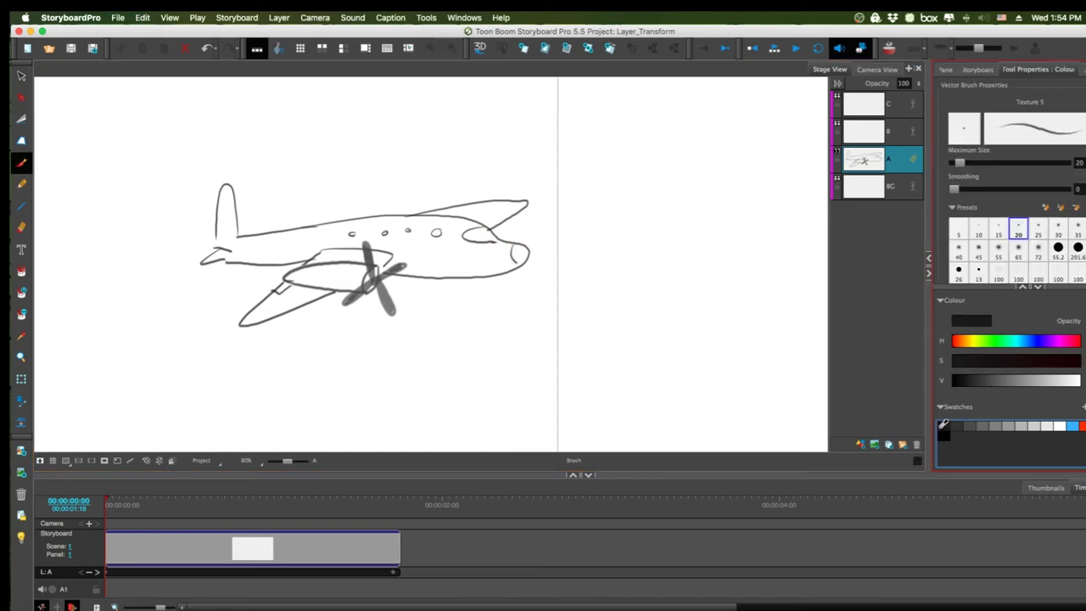
{"action": "mouse_move", "coordinate": [415, 214]}
{"action": "left_mouse_down"}
{"action": "mouse_move", "coordinate": [499, 211]}
{"action": "mouse_move", "coordinate": [510, 224]}
{"action": "left_mouse_up"}
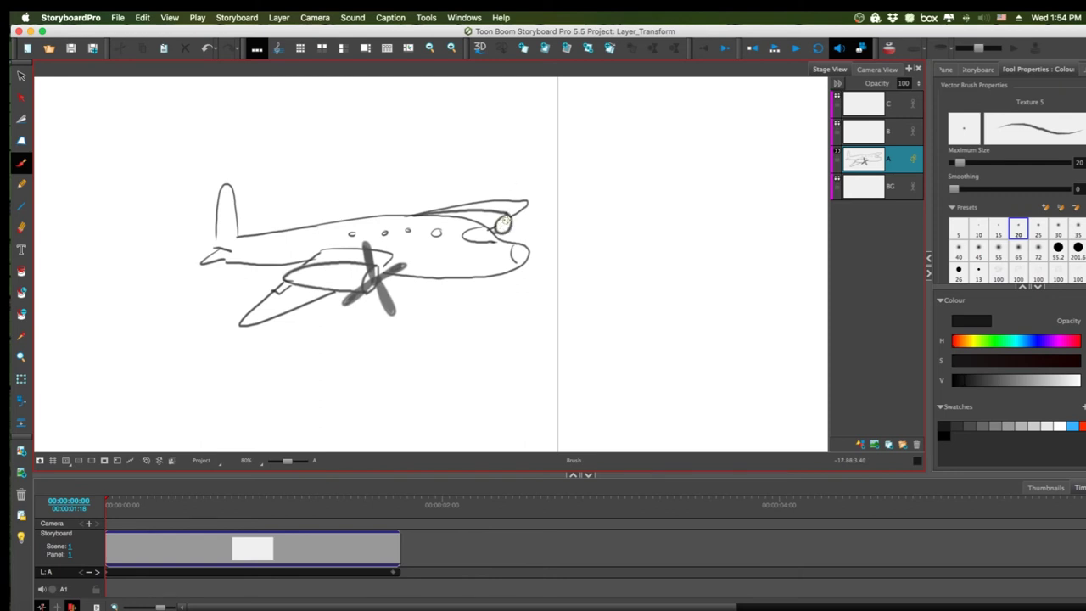
{"action": "left_click", "coordinate": [873, 131]}
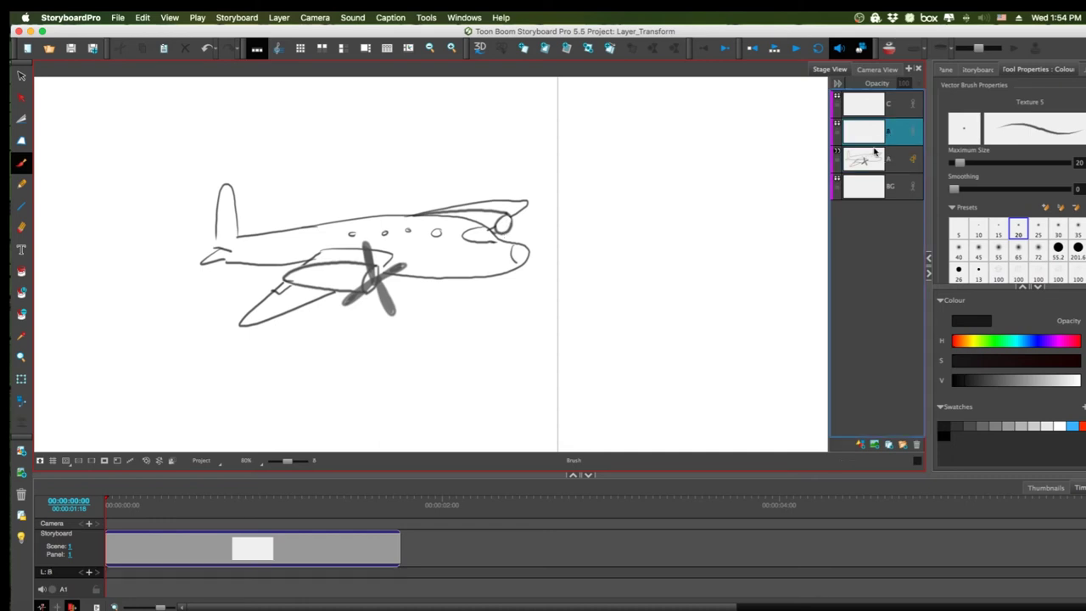
{"action": "key", "text": "super+v"}
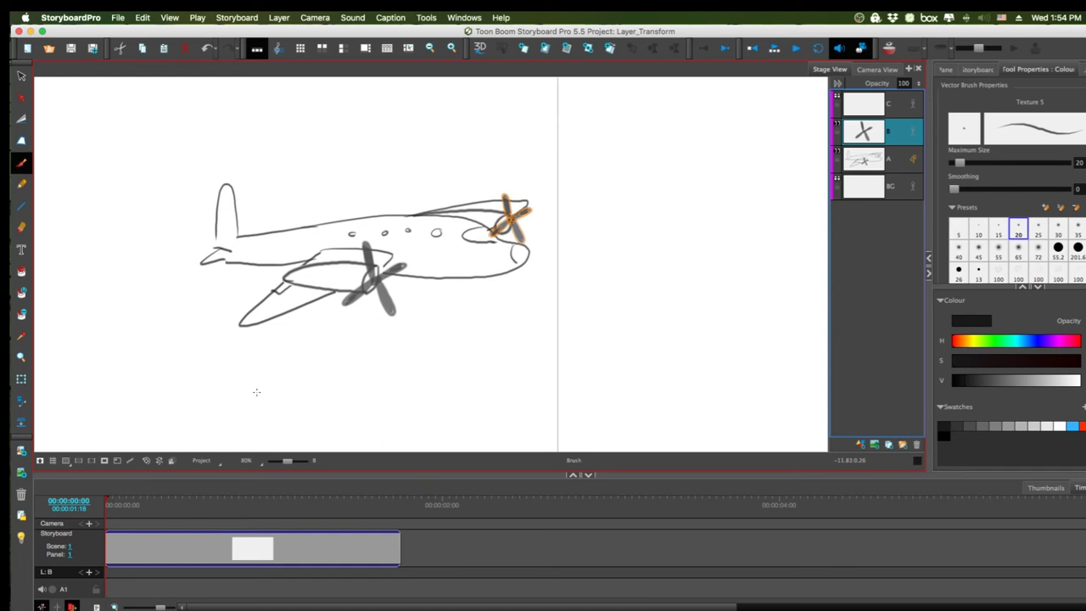
{"action": "key", "text": "alt+s"}
{"action": "left_click", "coordinate": [567, 373]}
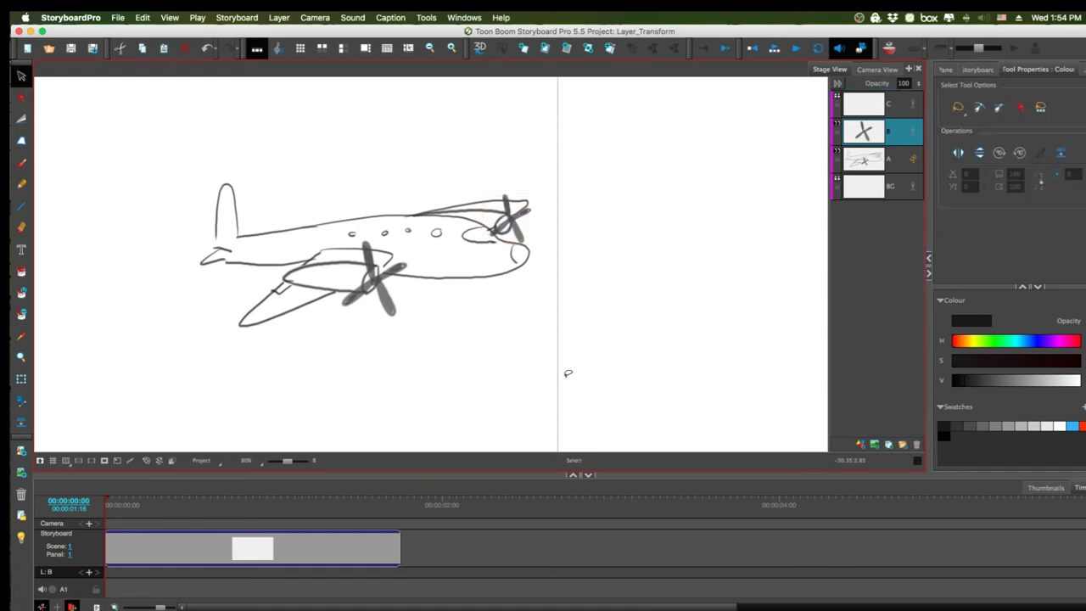
{"action": "left_click", "coordinate": [543, 329]}
Step: Transfer the small far-wing propeller from layer B to layer A in the same position using cut and paste
{"action": "left_click", "coordinate": [104, 501]}
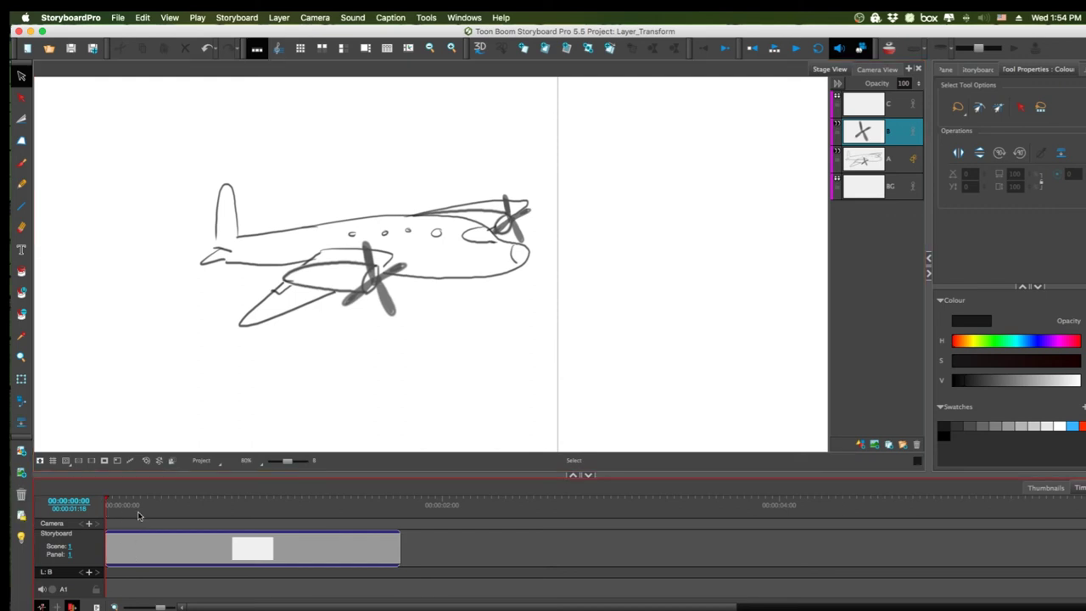
{"action": "mouse_move", "coordinate": [109, 504]}
{"action": "left_mouse_down"}
{"action": "mouse_move", "coordinate": [151, 511]}
{"action": "mouse_move", "coordinate": [99, 510]}
{"action": "left_mouse_up"}
{"action": "left_click", "coordinate": [536, 194]}
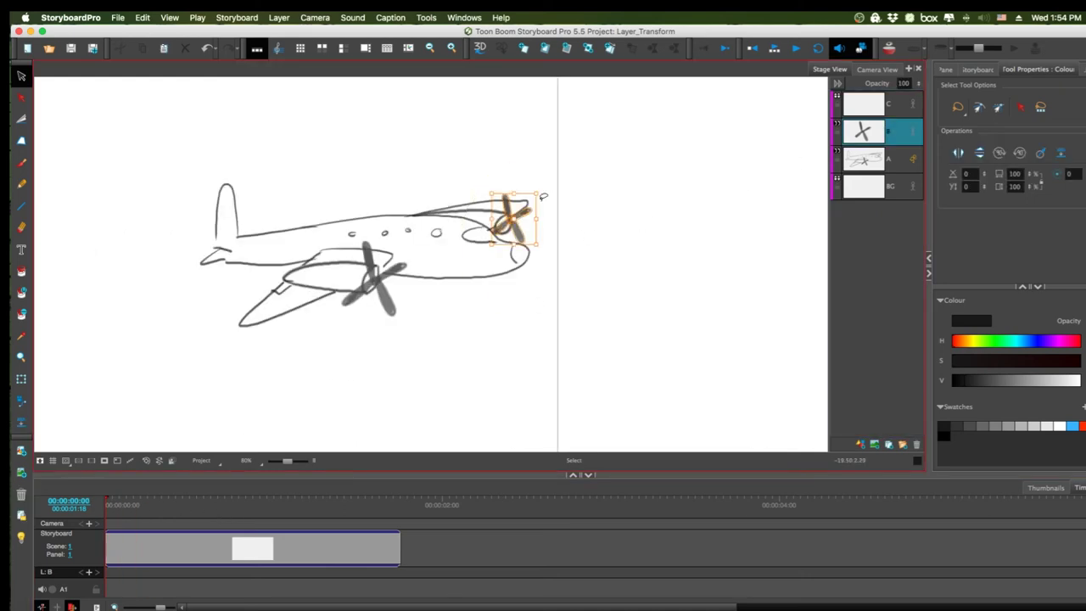
{"action": "key", "text": "super+x"}
{"action": "key", "text": "Down"}
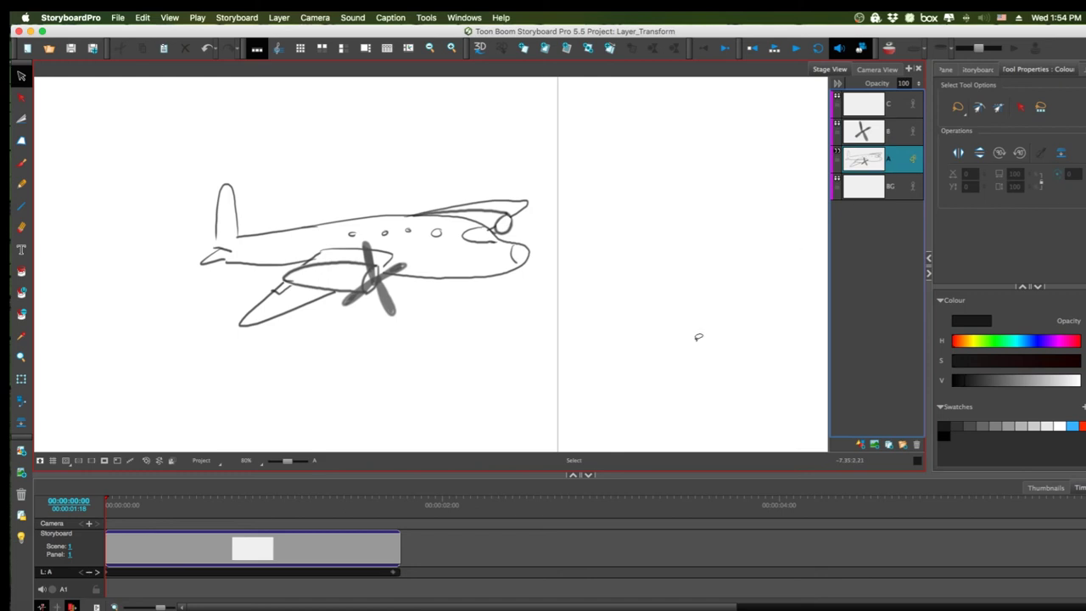
{"action": "key", "text": "super+v"}
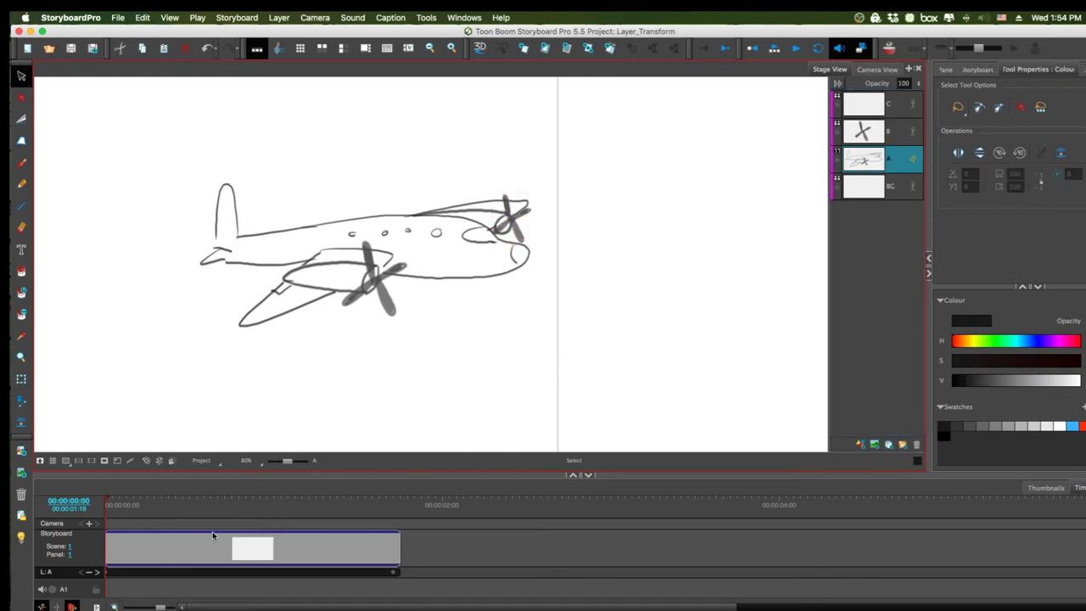
Step: Split the airplane panel at frame 00:00:00:03
{"action": "left_click", "coordinate": [126, 506]}
{"action": "mouse_move", "coordinate": [127, 507]}
{"action": "left_mouse_down"}
{"action": "mouse_move", "coordinate": [350, 526]}
{"action": "mouse_move", "coordinate": [104, 547]}
{"action": "mouse_move", "coordinate": [138, 549]}
{"action": "mouse_move", "coordinate": [127, 556]}
{"action": "left_mouse_up"}
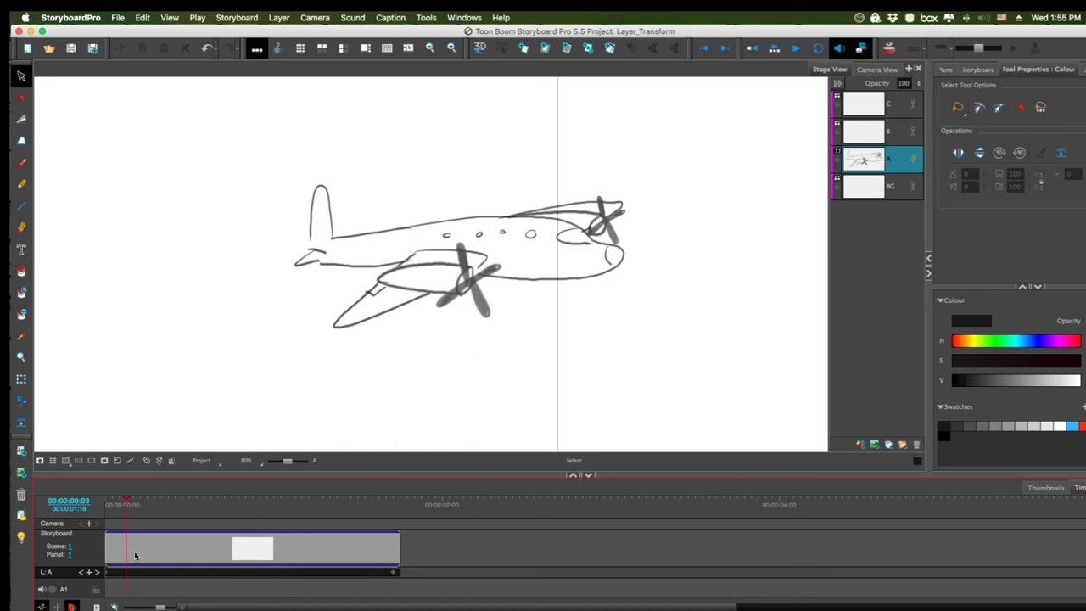
{"action": "key", "text": "1"}
{"action": "key", "text": "1"}
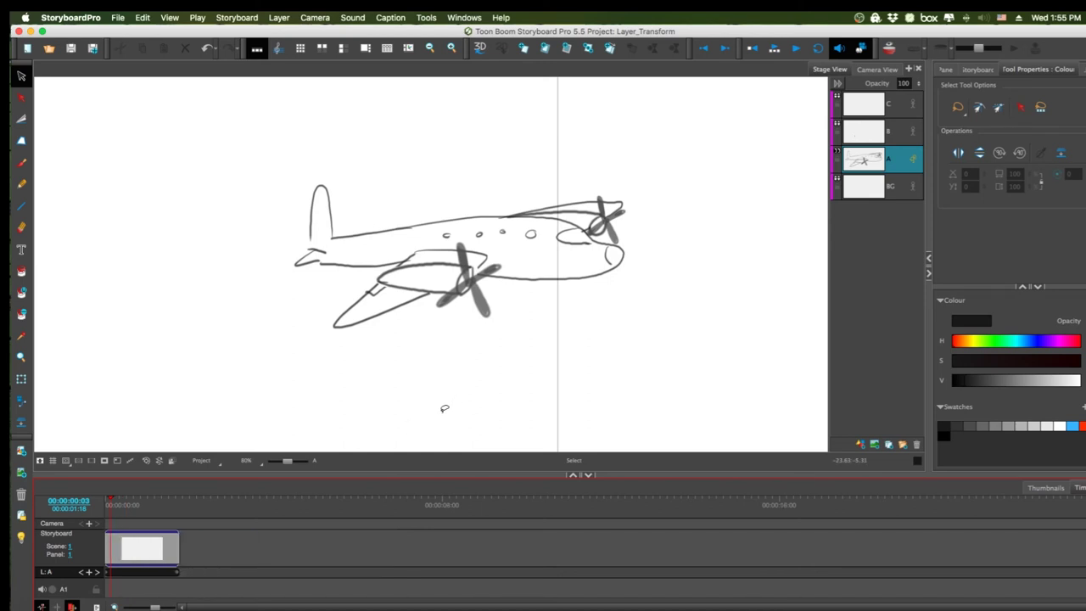
{"action": "key", "text": "2"}
{"action": "key", "text": "2"}
{"action": "left_click", "coordinate": [449, 414]}
{"action": "key", "text": "1"}
{"action": "key", "text": "1"}
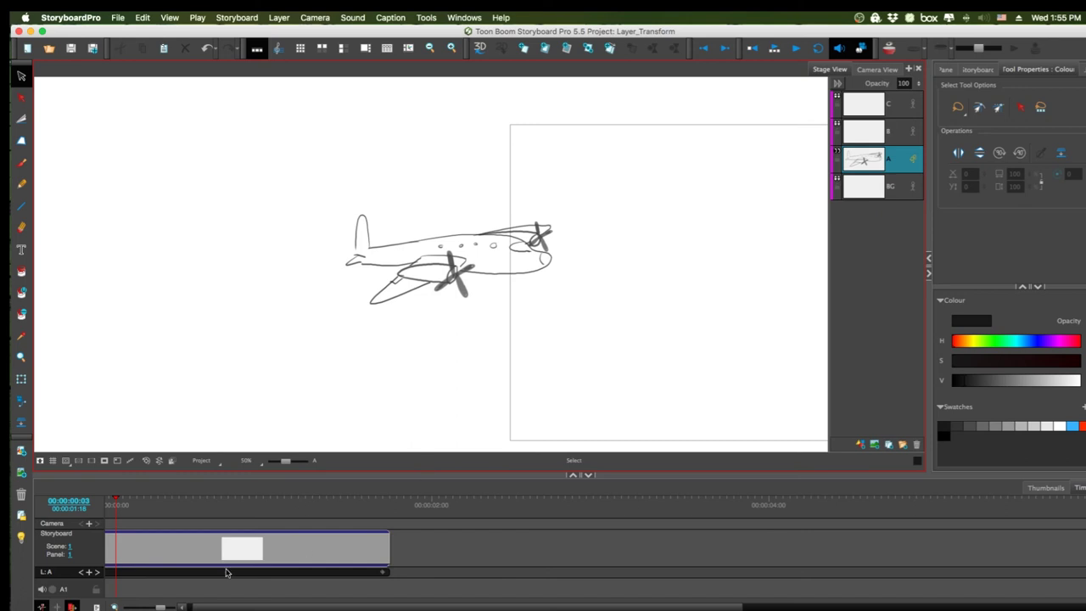
{"action": "left_click_drag", "start_coordinate": [376, 606], "coordinate": [356, 606]}
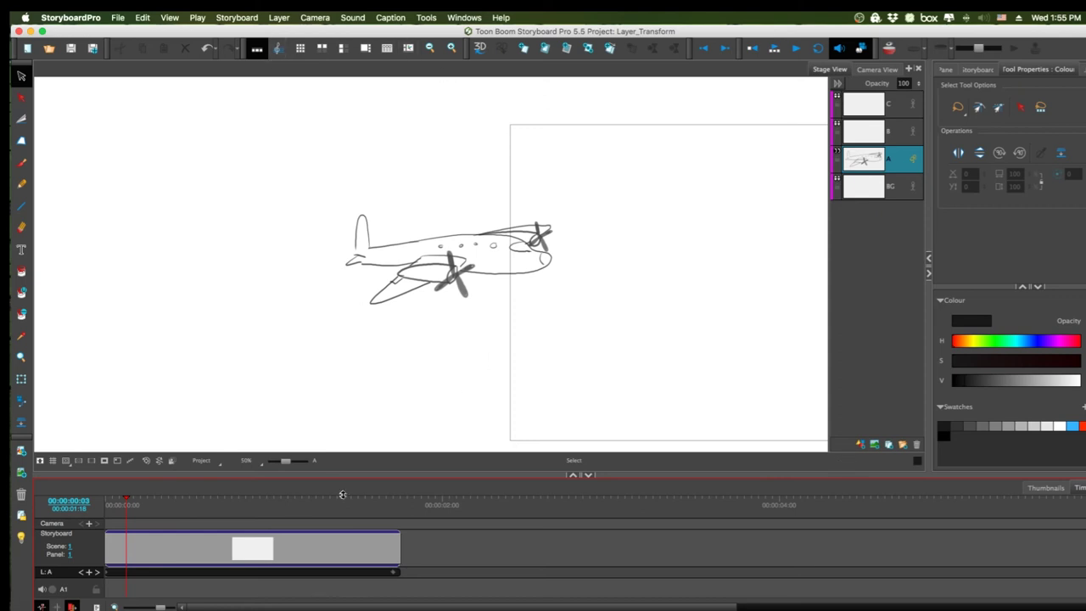
{"action": "mouse_move", "coordinate": [125, 512]}
{"action": "left_mouse_down"}
{"action": "mouse_move", "coordinate": [96, 505]}
{"action": "mouse_move", "coordinate": [128, 509]}
{"action": "left_mouse_up"}
{"action": "left_click", "coordinate": [242, 20]}
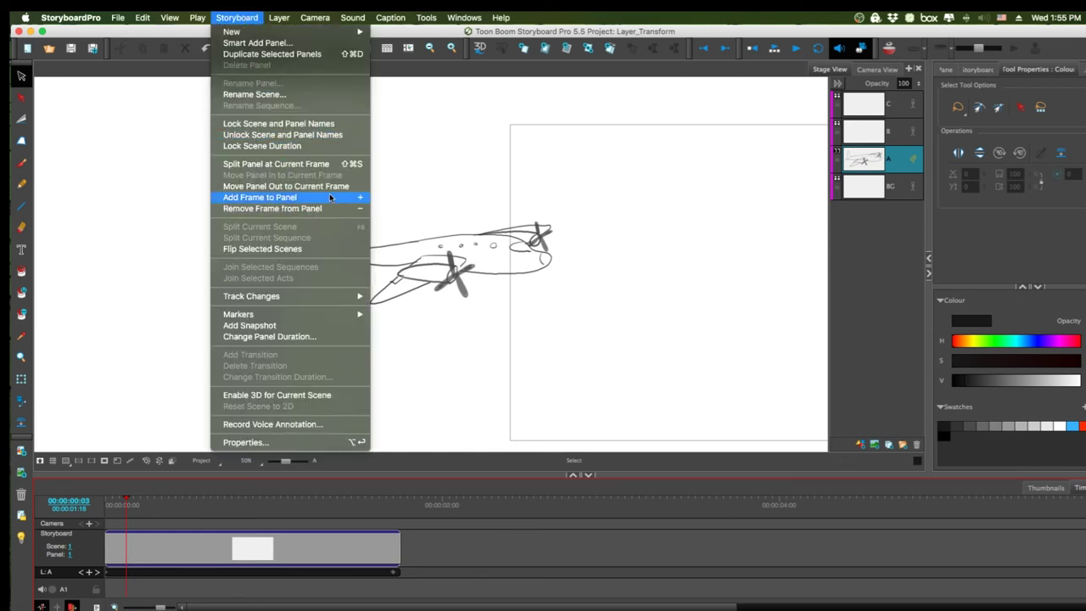
{"action": "left_click", "coordinate": [335, 163]}
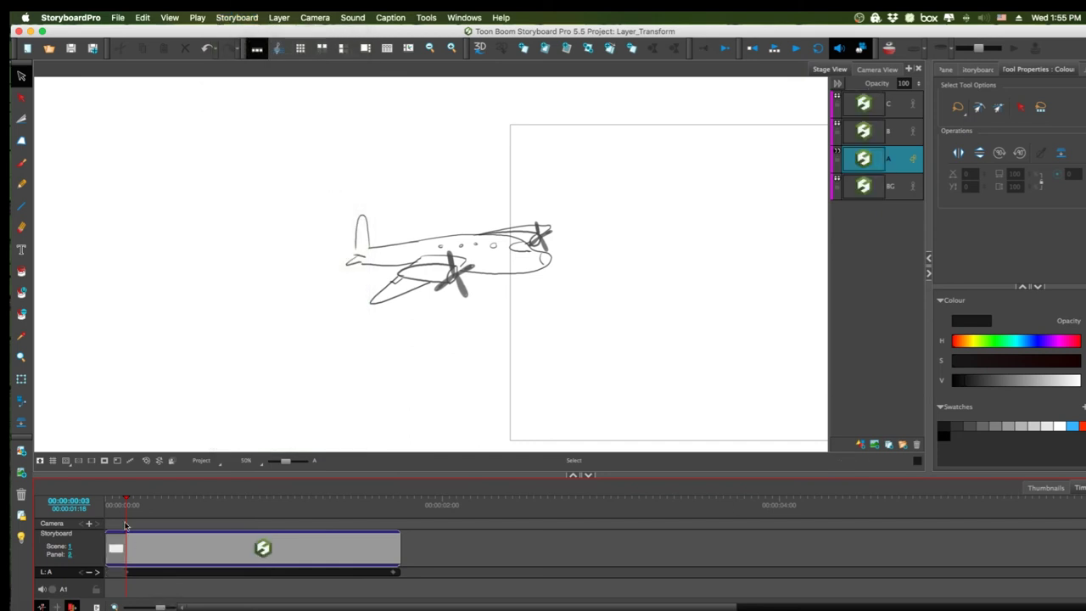
Step: Split the rest of the airplane shot into short panels about every three frames, starting at 00:00:00:06
{"action": "left_click_drag", "start_coordinate": [126, 507], "coordinate": [151, 551]}
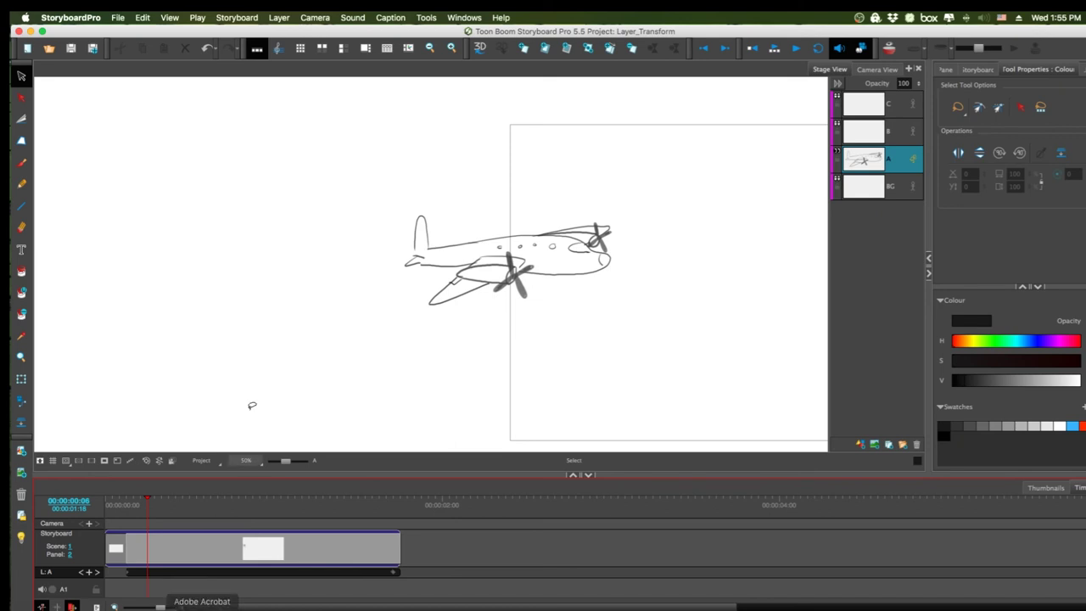
{"action": "key", "text": "alt+/"}
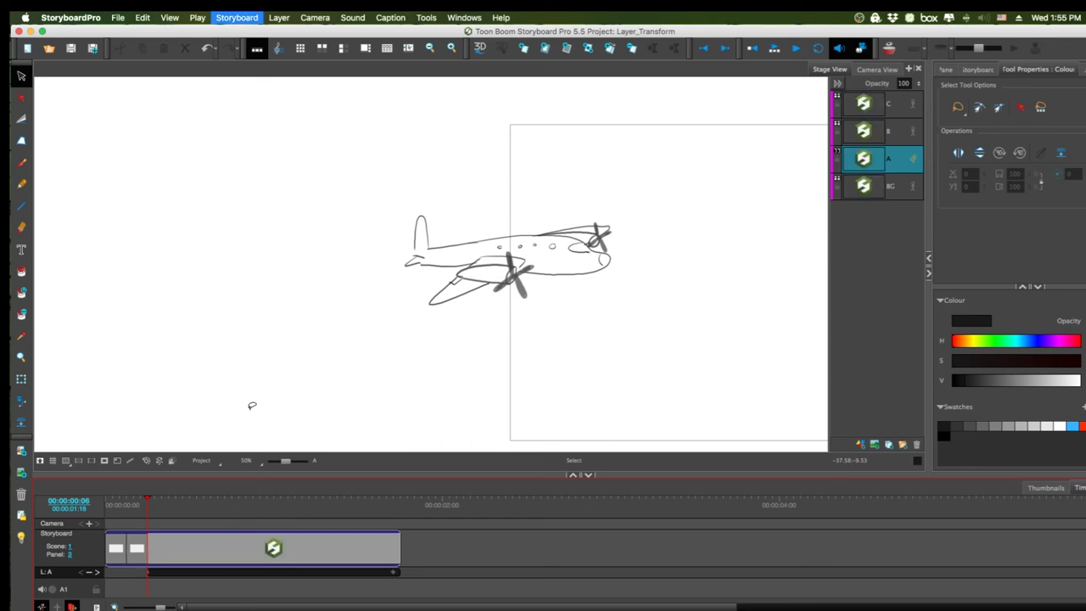
{"action": "left_click_drag", "start_coordinate": [148, 509], "coordinate": [387, 509]}
{"action": "key", "text": "shift+p"}
{"action": "left_click", "coordinate": [376, 553]}
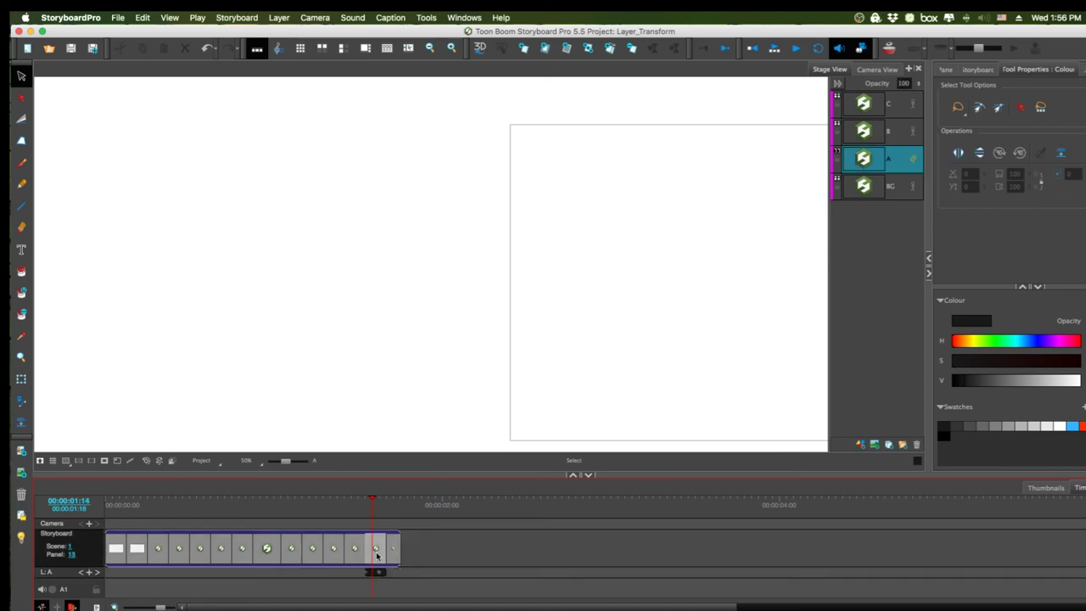
Step: Step back through the newly split panels to the start of the shot and go to panel 2
{"action": "left_click", "coordinate": [355, 551]}
{"action": "left_click", "coordinate": [334, 552]}
{"action": "left_click_drag", "start_coordinate": [325, 572], "coordinate": [289, 577]}
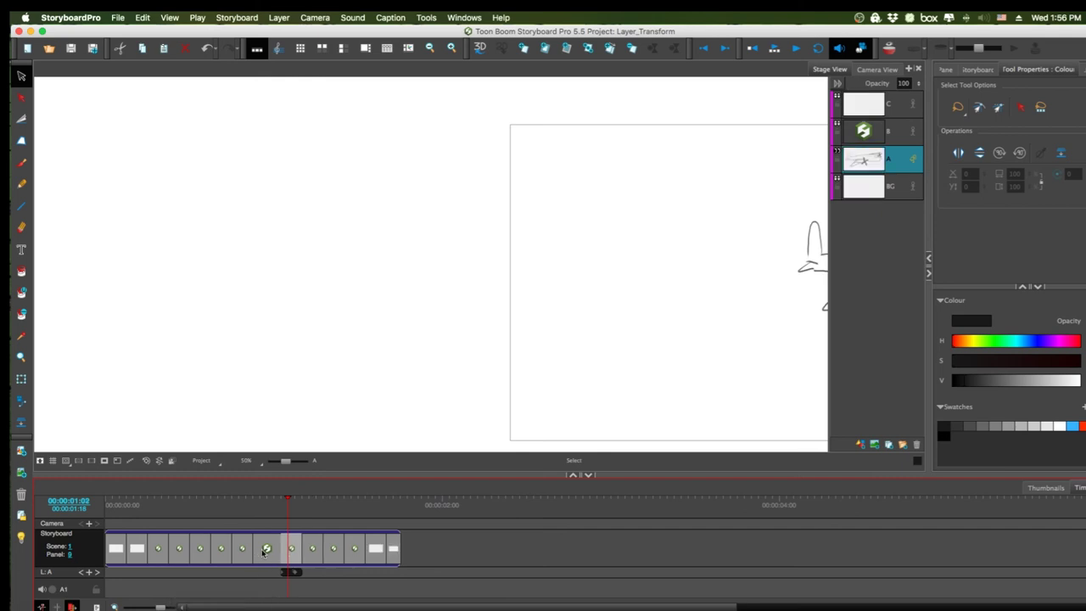
{"action": "left_click", "coordinate": [262, 548]}
{"action": "mouse_move", "coordinate": [255, 506]}
{"action": "left_mouse_down"}
{"action": "mouse_move", "coordinate": [116, 509]}
{"action": "mouse_move", "coordinate": [100, 529]}
{"action": "left_mouse_up"}
{"action": "left_click", "coordinate": [142, 556]}
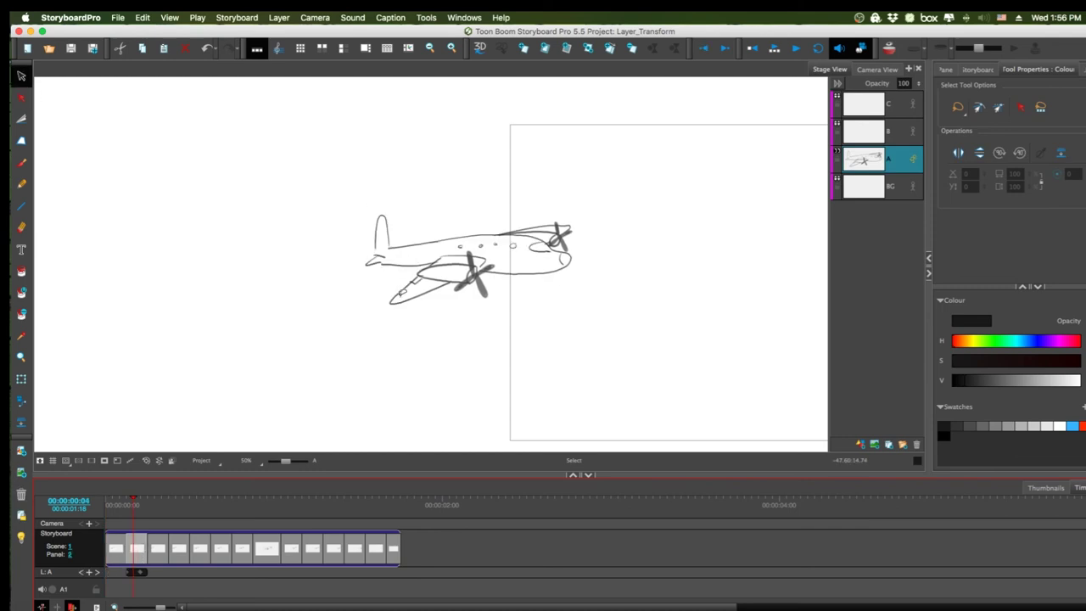
Step: Select all blades of the near-wing propeller on layer A in panel 2 and rotate them clockwise into a new position
{"action": "left_click", "coordinate": [21, 162]}
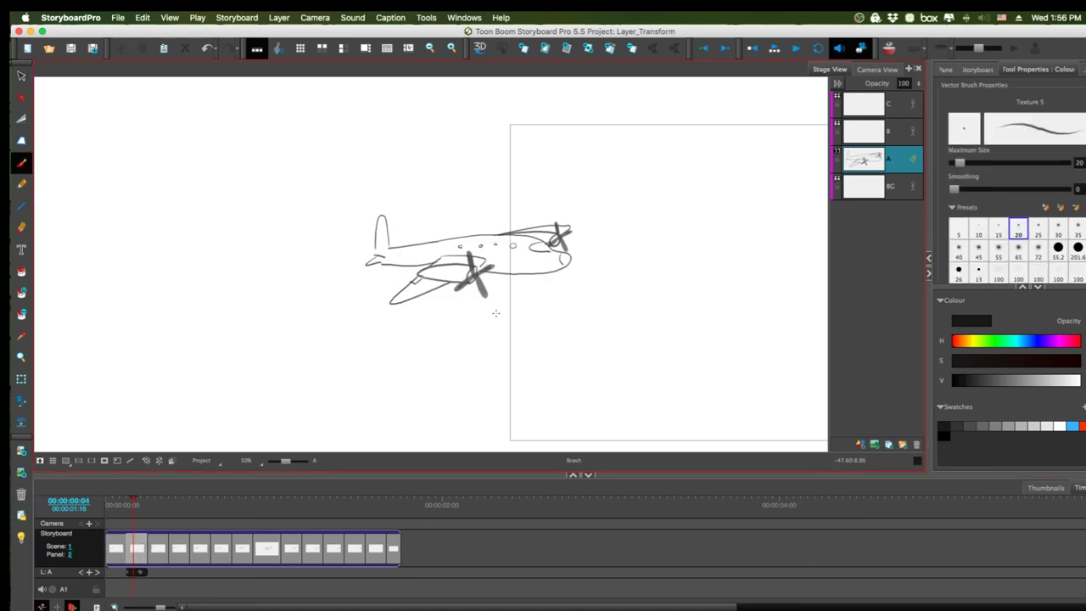
{"action": "left_click", "coordinate": [21, 75]}
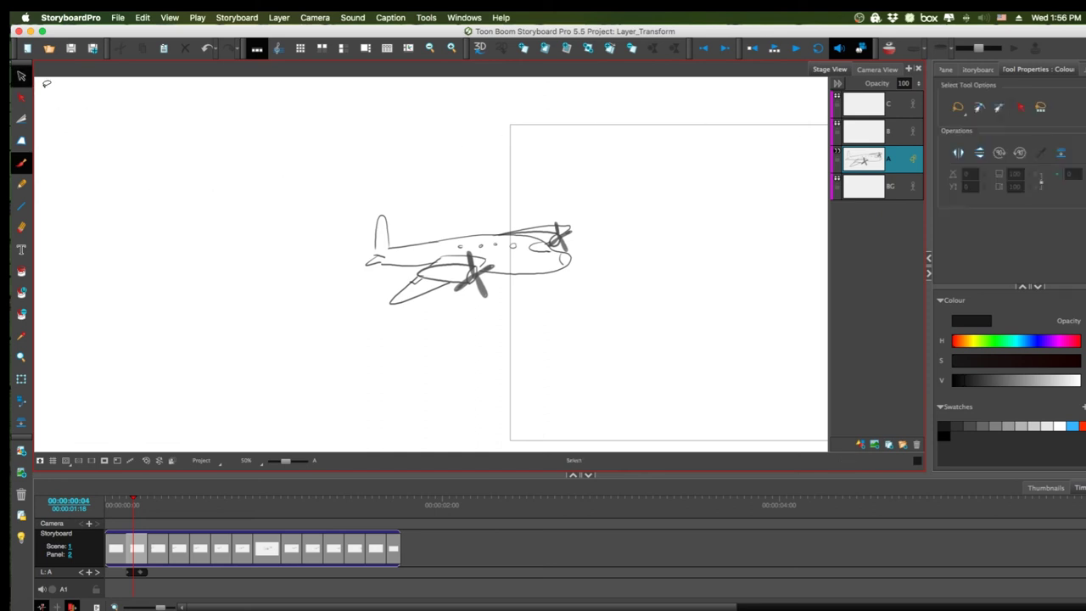
{"action": "left_click", "coordinate": [482, 286]}
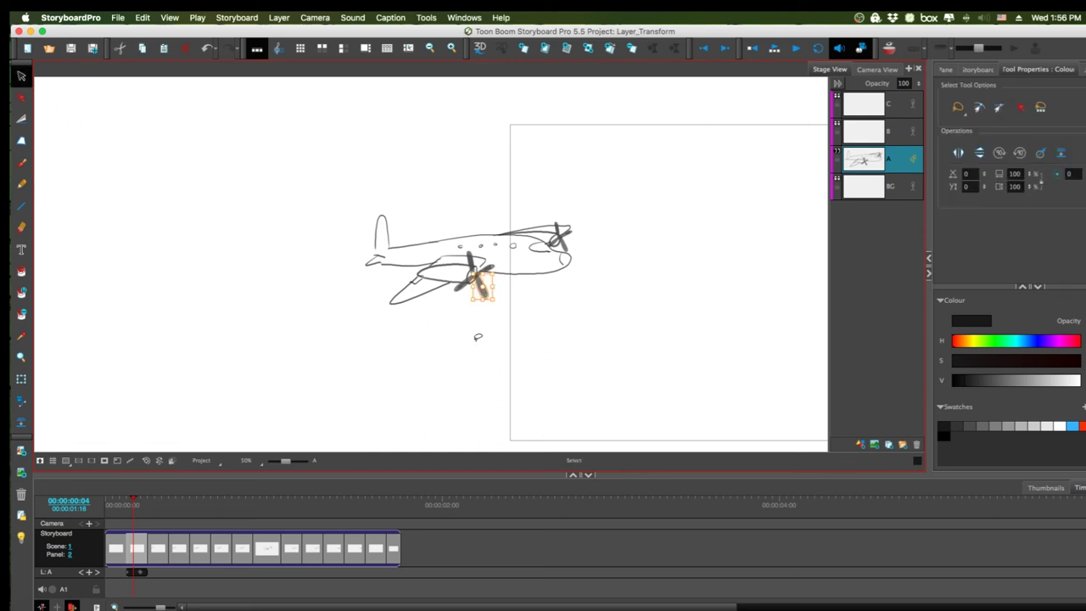
{"action": "left_click", "coordinate": [476, 357]}
{"action": "key", "text": "2"}
{"action": "key", "text": "2"}
{"action": "key", "text": "2"}
{"action": "mouse_move", "coordinate": [609, 371]}
{"action": "left_mouse_down"}
{"action": "mouse_move", "coordinate": [536, 370]}
{"action": "mouse_move", "coordinate": [490, 297]}
{"action": "mouse_move", "coordinate": [482, 364]}
{"action": "left_mouse_up"}
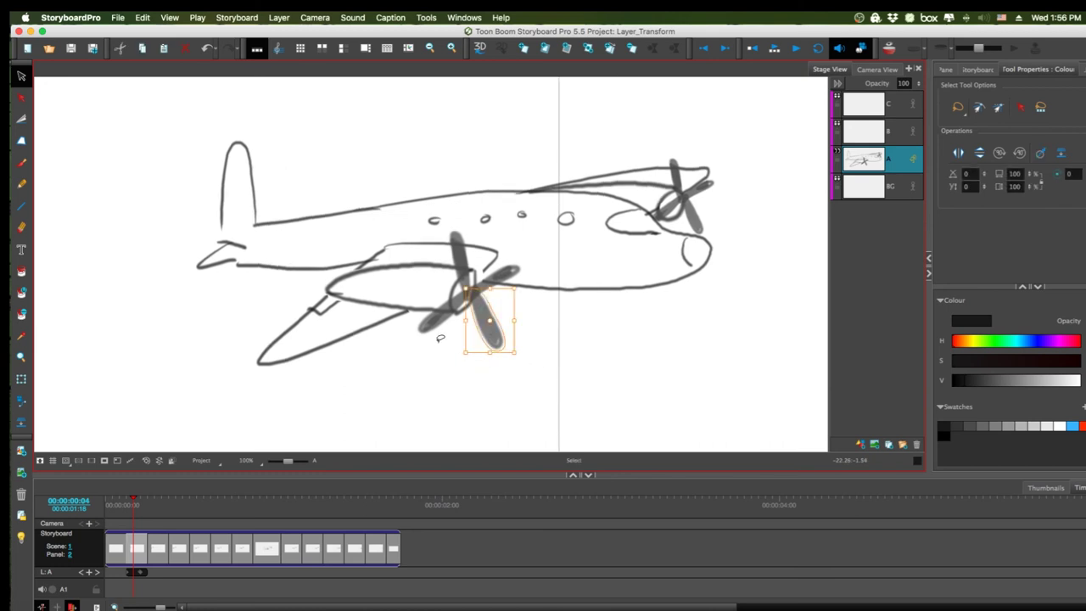
{"action": "left_click", "coordinate": [419, 321], "text": "shift"}
{"action": "left_click", "coordinate": [506, 276], "text": "shift"}
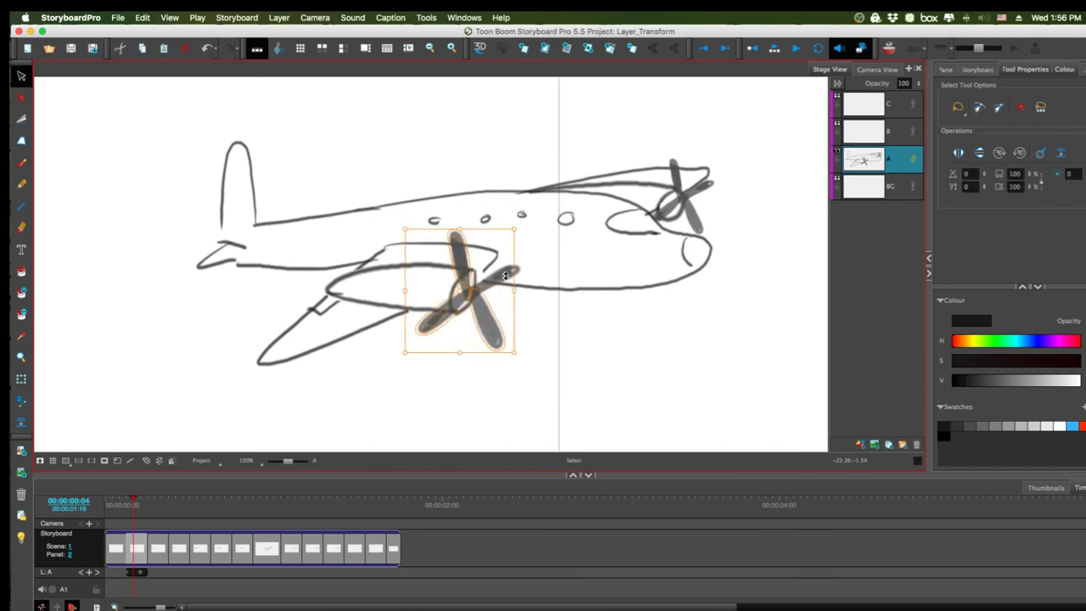
{"action": "left_click", "coordinate": [495, 291], "text": "shift"}
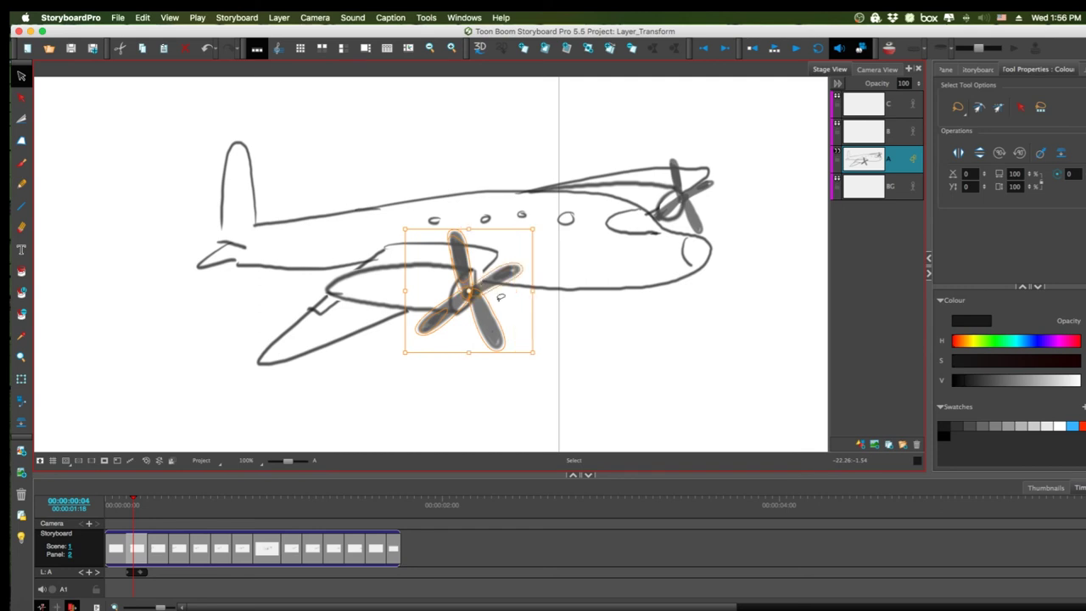
{"action": "left_click_drag", "start_coordinate": [539, 231], "coordinate": [519, 313]}
Step: Rotate the far-wing propeller in panel 2 slightly so its blades differ from the first panel
{"action": "key", "text": "space"}
{"action": "left_click_drag", "start_coordinate": [560, 376], "coordinate": [450, 377]}
{"action": "left_click", "coordinate": [553, 365]}
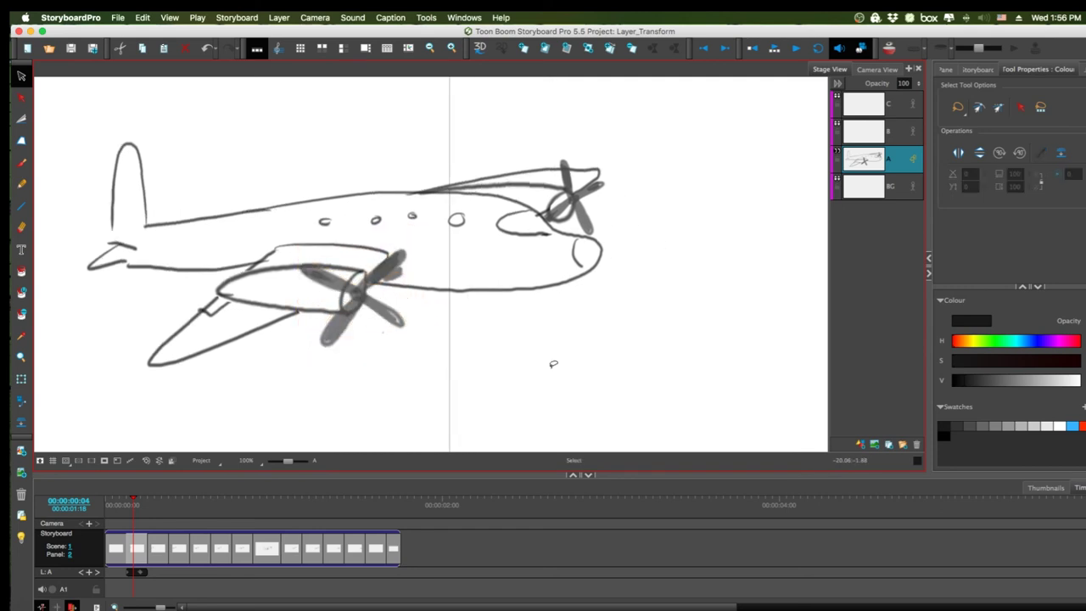
{"action": "left_click", "coordinate": [588, 219]}
{"action": "left_click_drag", "start_coordinate": [607, 192], "coordinate": [600, 225]}
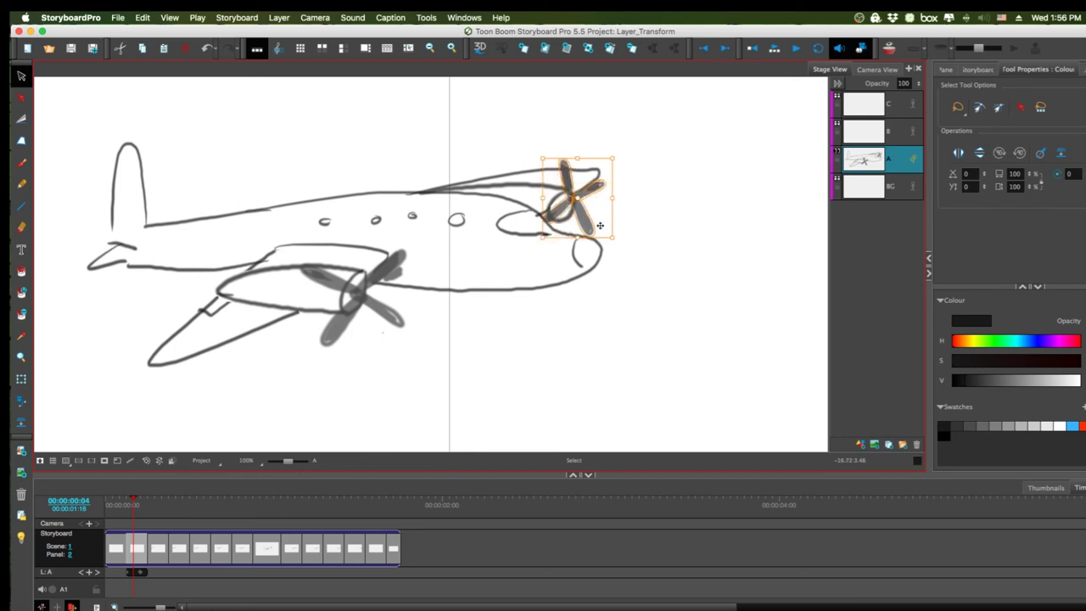
{"action": "left_click_drag", "start_coordinate": [617, 164], "coordinate": [614, 179]}
{"action": "left_click", "coordinate": [665, 192]}
Step: Darken the upper blade of the far-wing propeller with the brush, and reposition the whole propeller over its engine
{"action": "left_click", "coordinate": [21, 162]}
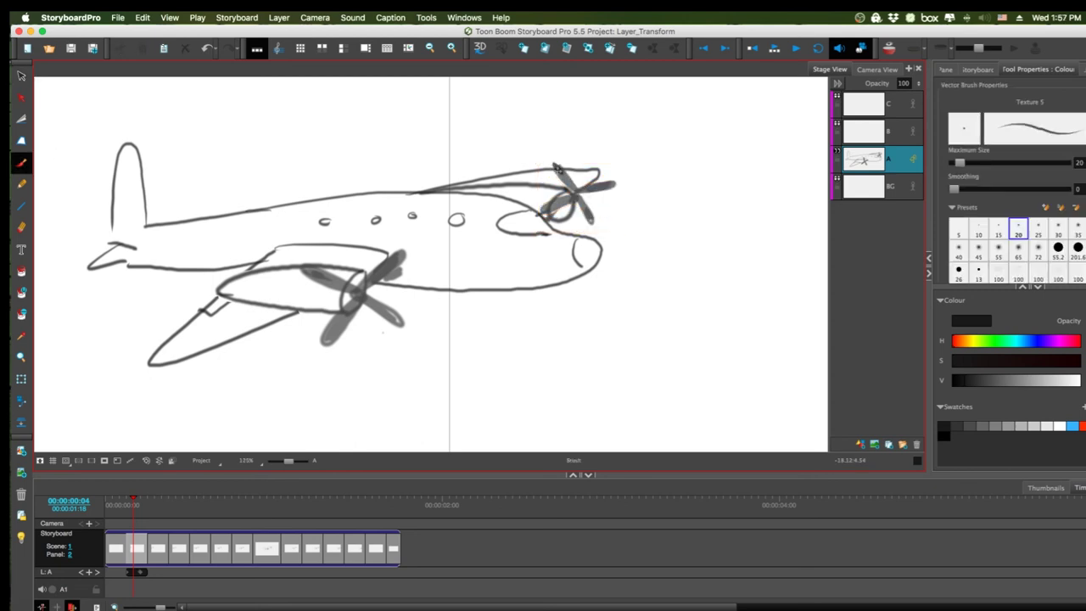
{"action": "mouse_move", "coordinate": [556, 168]}
{"action": "left_mouse_down"}
{"action": "mouse_move", "coordinate": [580, 194]}
{"action": "mouse_move", "coordinate": [556, 236]}
{"action": "left_mouse_up"}
{"action": "left_click", "coordinate": [21, 75]}
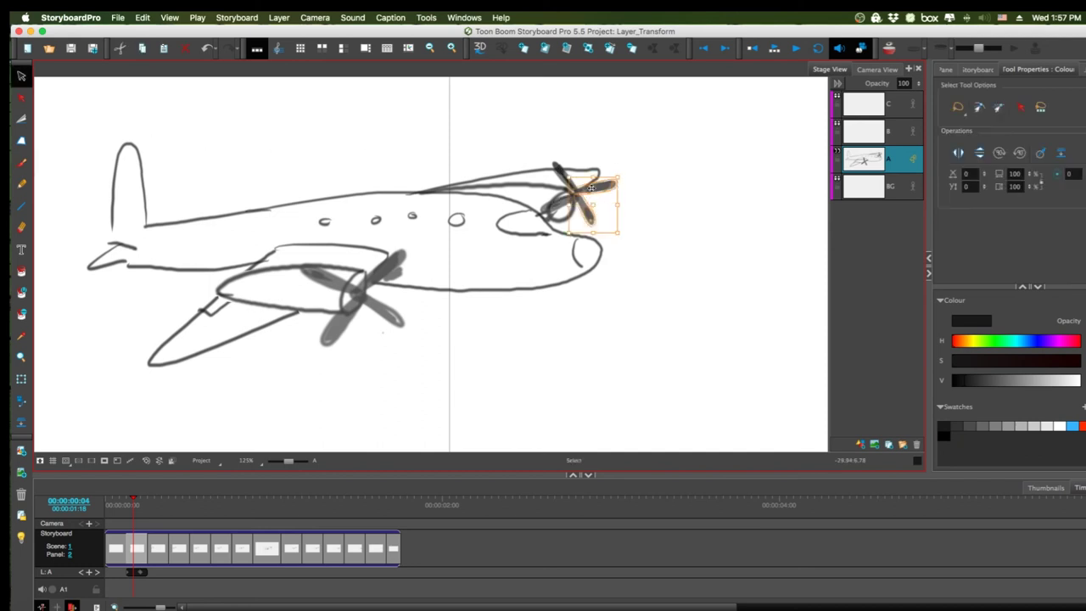
{"action": "left_click", "coordinate": [550, 172], "text": "shift"}
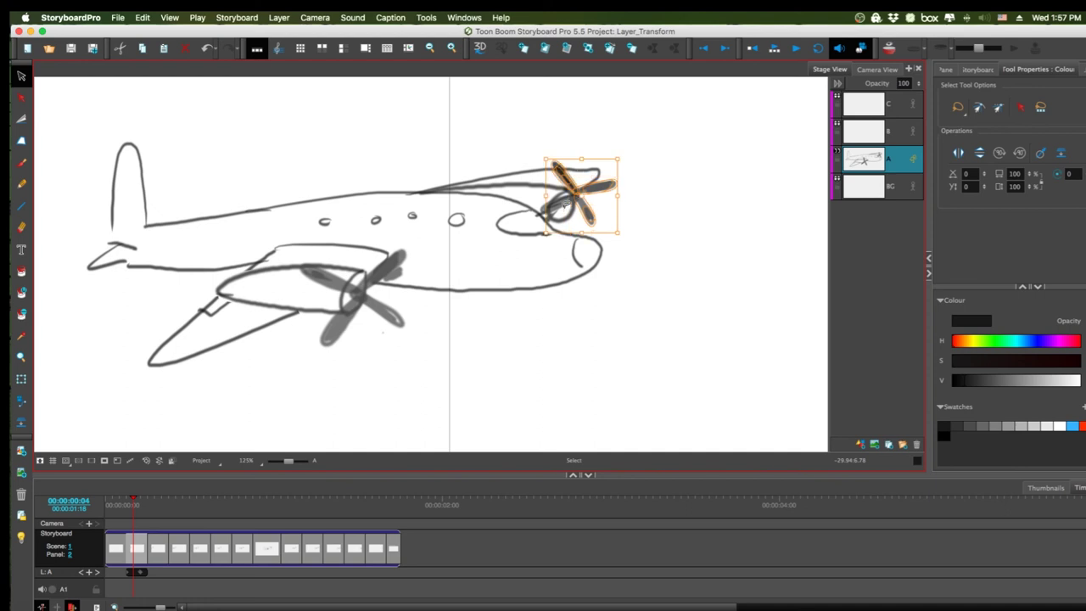
{"action": "left_click", "coordinate": [564, 202], "text": "shift"}
{"action": "left_click_drag", "start_coordinate": [585, 210], "coordinate": [581, 220]}
{"action": "left_click", "coordinate": [641, 187]}
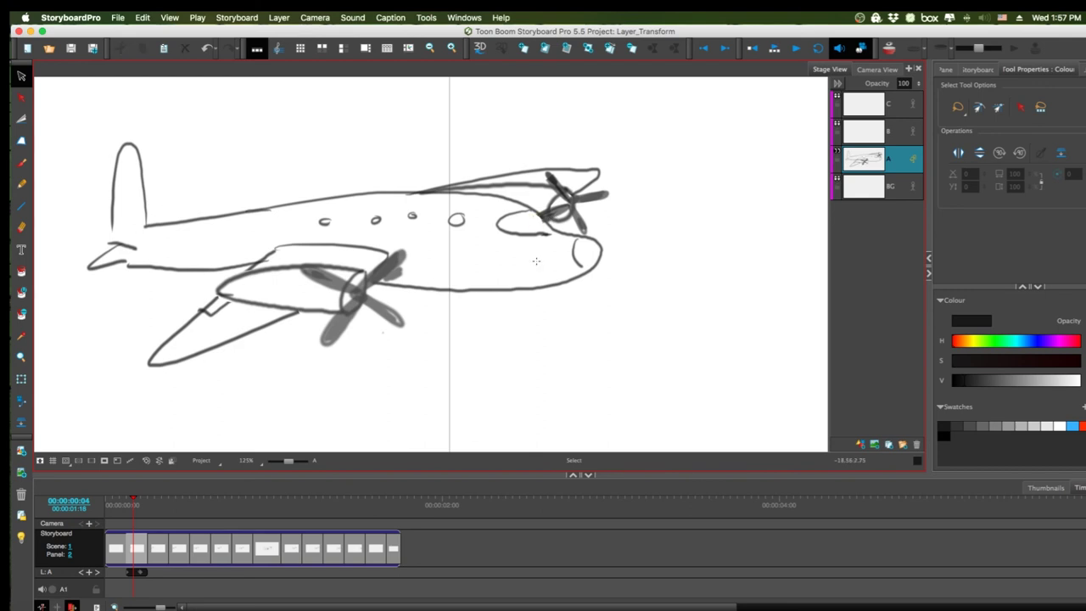
Step: Select both rotated propellers in panel 2 by their colour and copy them
{"action": "left_click", "coordinate": [402, 266]}
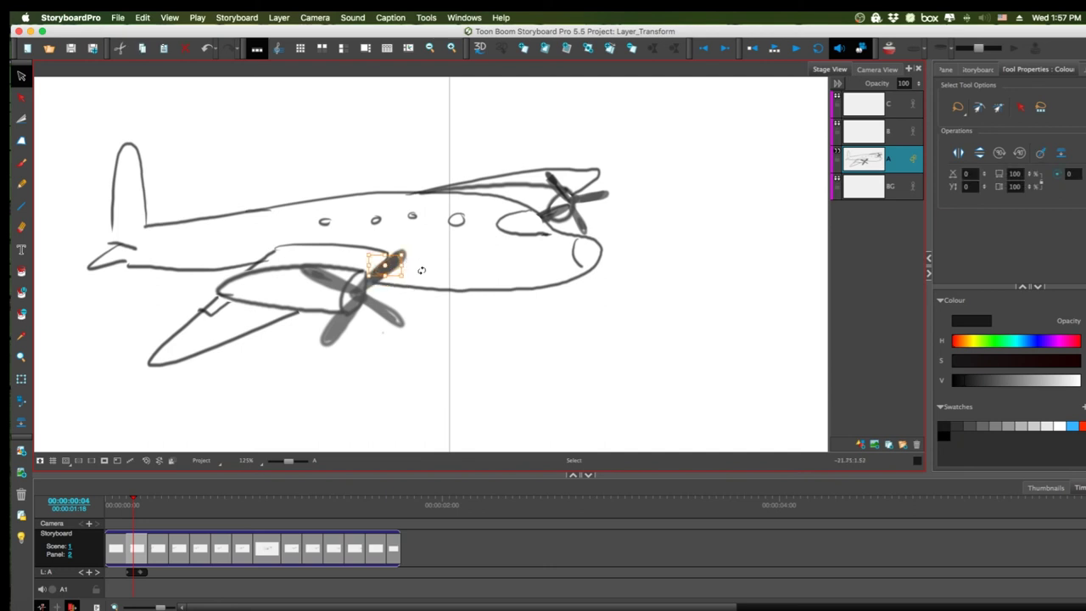
{"action": "left_click", "coordinate": [555, 384]}
{"action": "key", "text": "2"}
{"action": "key", "text": "2"}
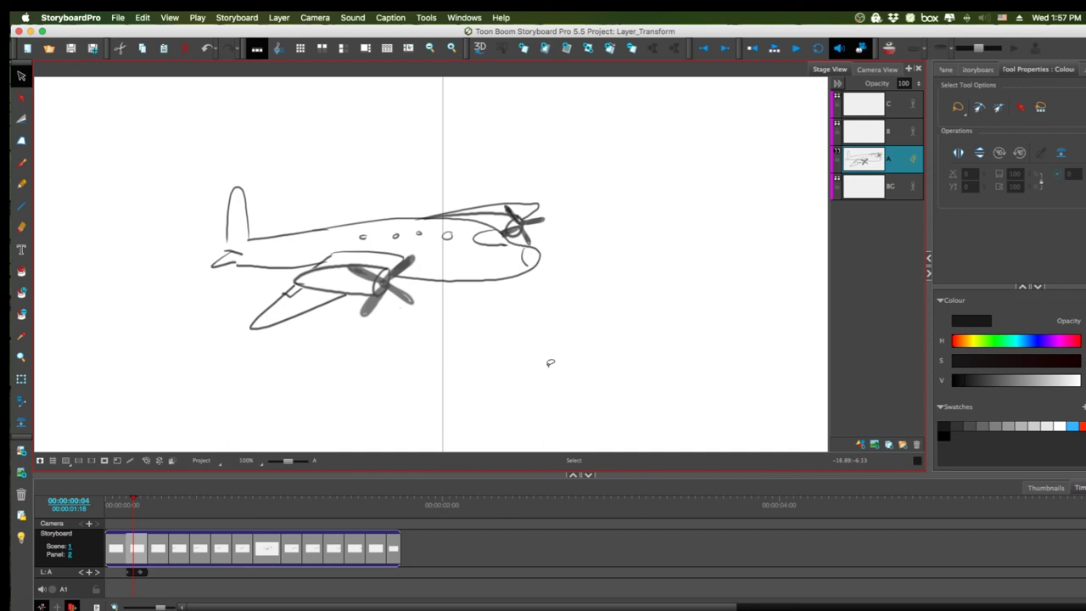
{"action": "key", "text": "f"}
{"action": "key", "text": "g"}
{"action": "left_click", "coordinate": [24, 98]}
{"action": "left_click", "coordinate": [401, 306]}
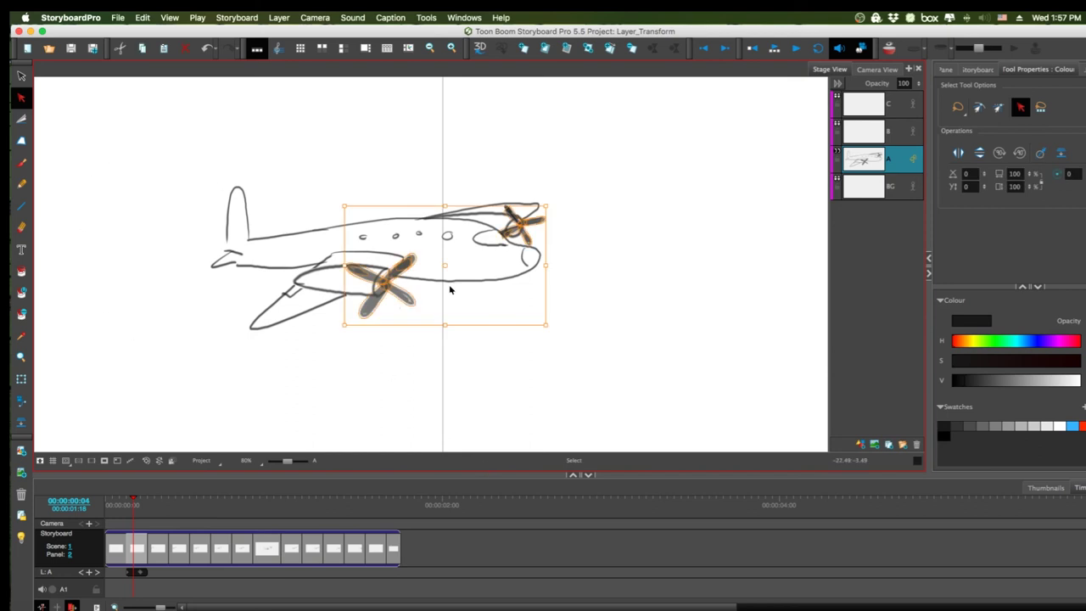
{"action": "key", "text": "alt+s"}
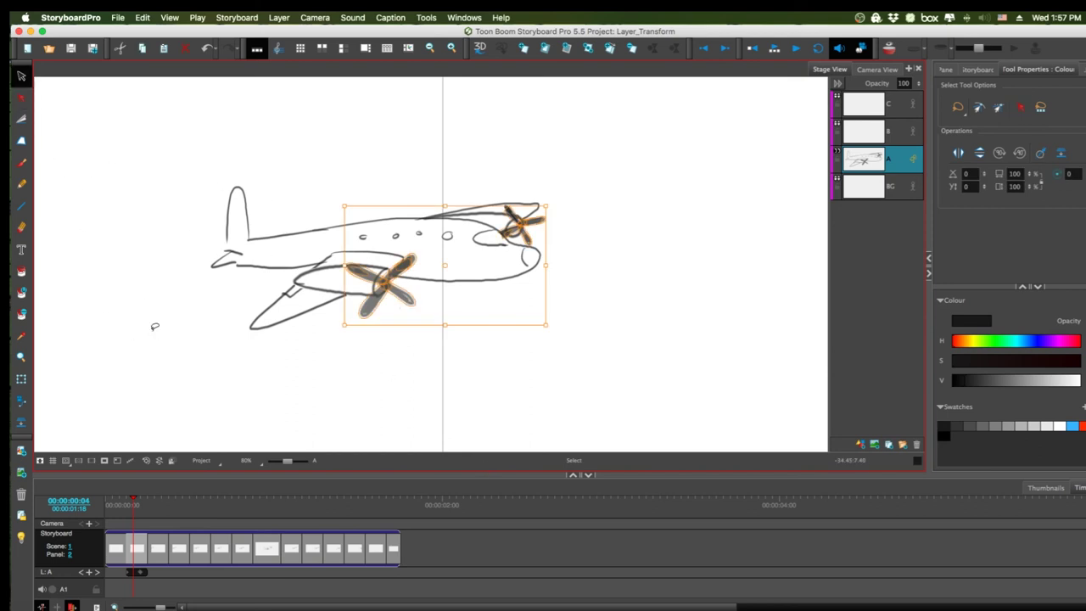
{"action": "key", "text": "super+x"}
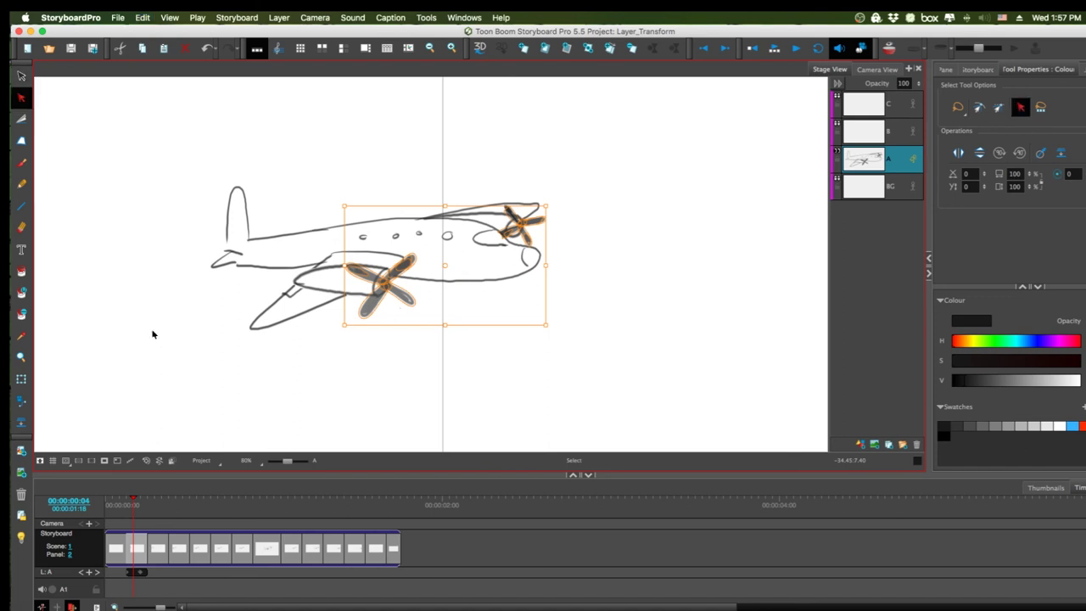
Step: Replace the propellers in panel 4 with the copied rotated pair, aligned over the airplane's engines
{"action": "left_click", "coordinate": [163, 557]}
{"action": "left_click", "coordinate": [183, 557]}
{"action": "left_click", "coordinate": [622, 316]}
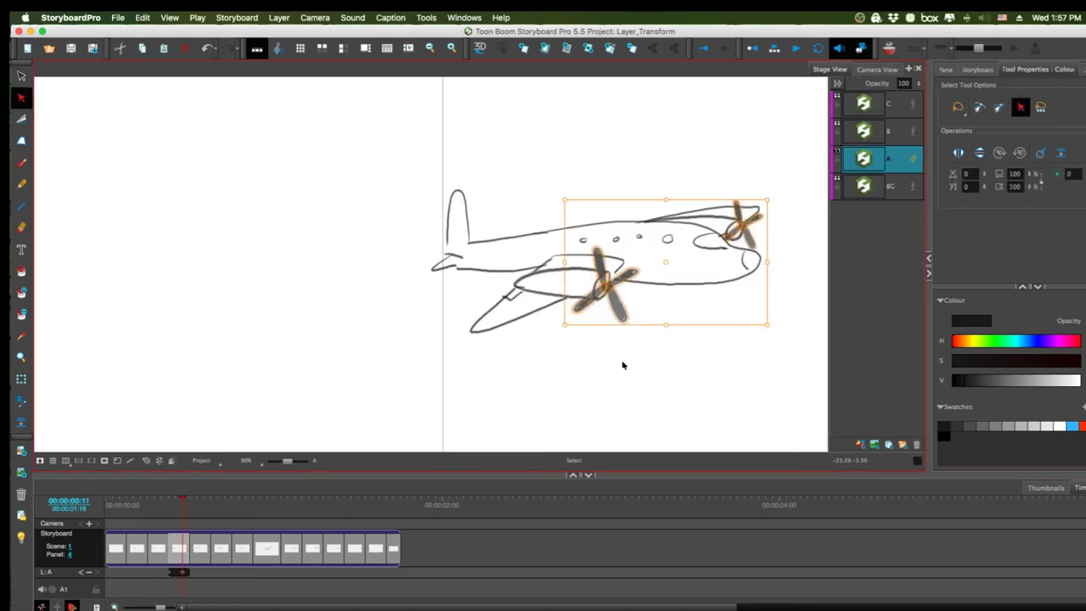
{"action": "key", "text": "super+x"}
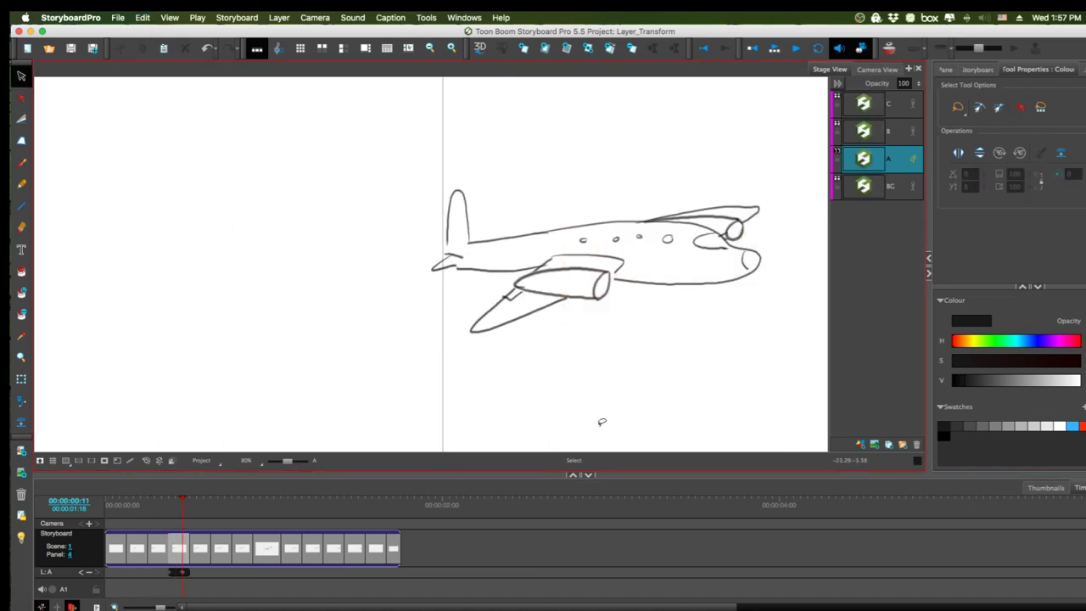
{"action": "key", "text": "super+v"}
{"action": "left_click_drag", "start_coordinate": [531, 244], "coordinate": [752, 246]}
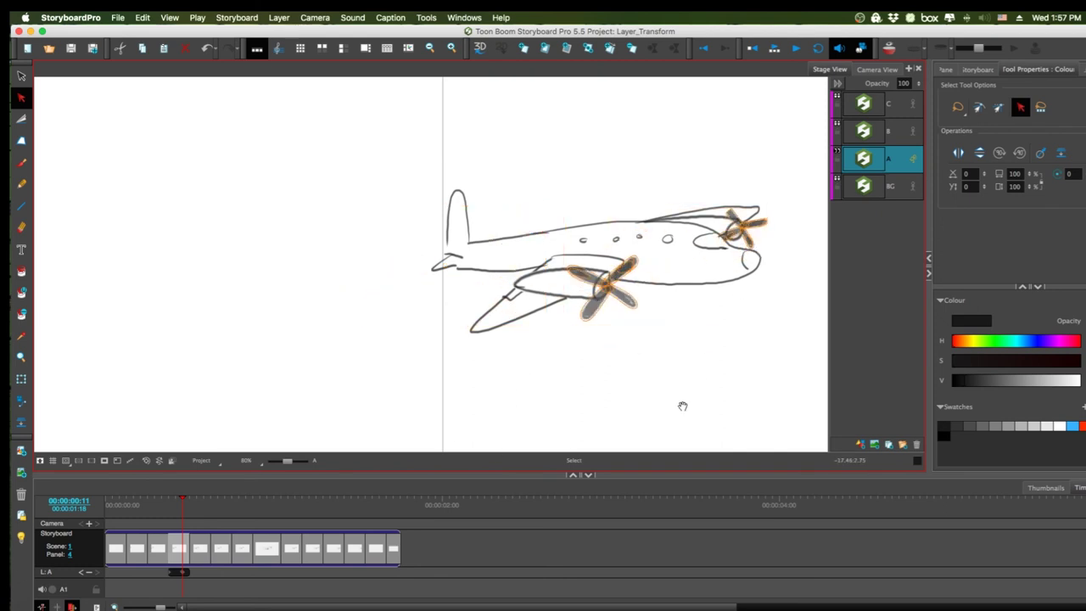
Step: Cut the propellers from panel 6 and paste the rotated pair in their place on the engines
{"action": "left_click_drag", "start_coordinate": [683, 405], "coordinate": [477, 371]}
{"action": "left_click", "coordinate": [205, 554]}
{"action": "left_click", "coordinate": [221, 554]}
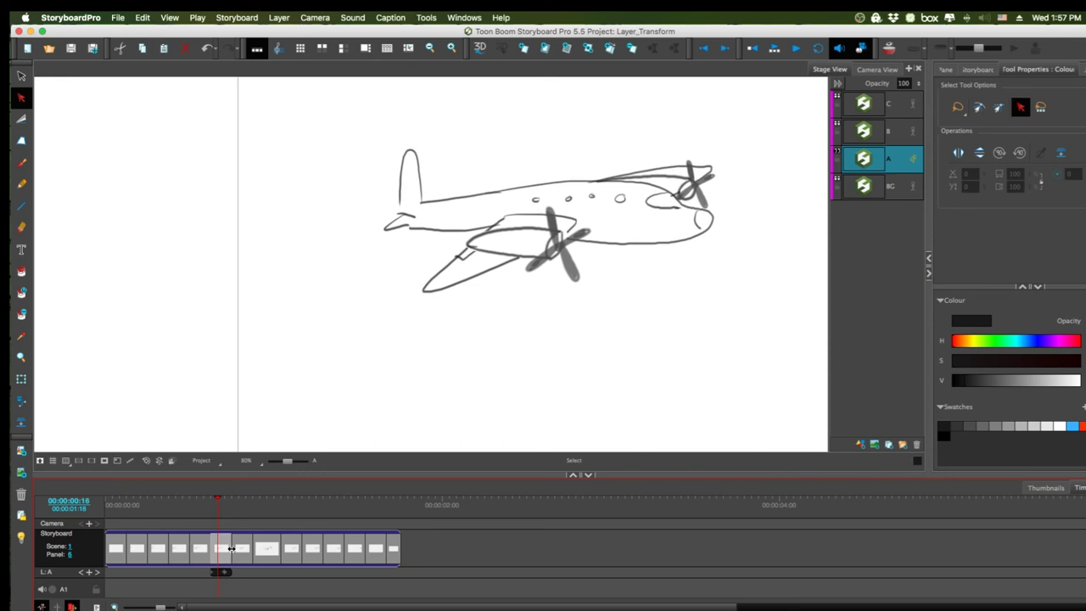
{"action": "left_click", "coordinate": [566, 270]}
{"action": "key", "text": "super+x"}
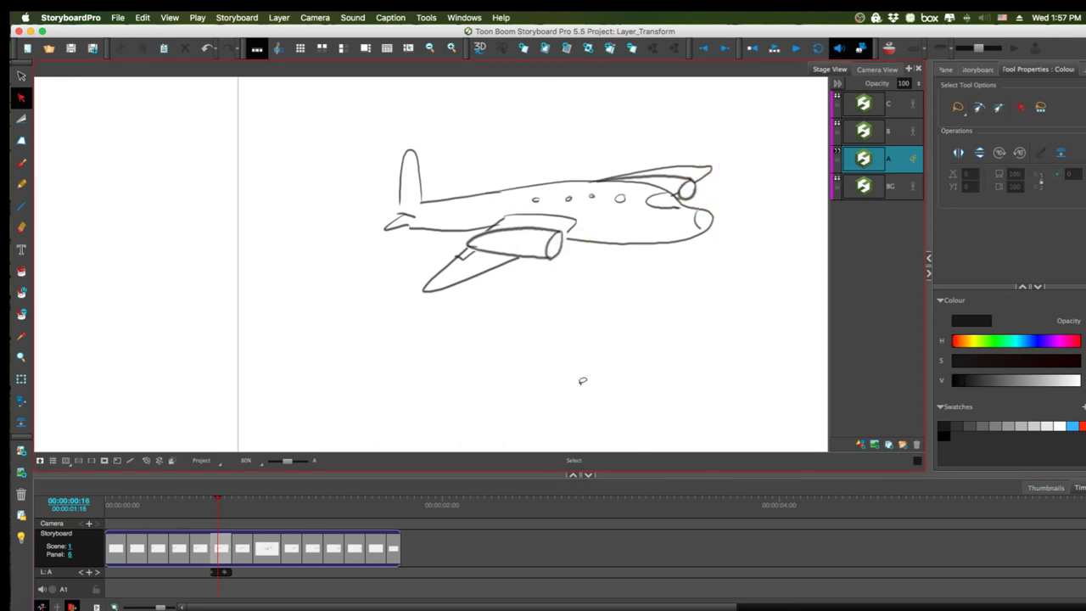
{"action": "key", "text": "super+v"}
{"action": "left_click_drag", "start_coordinate": [319, 191], "coordinate": [700, 197]}
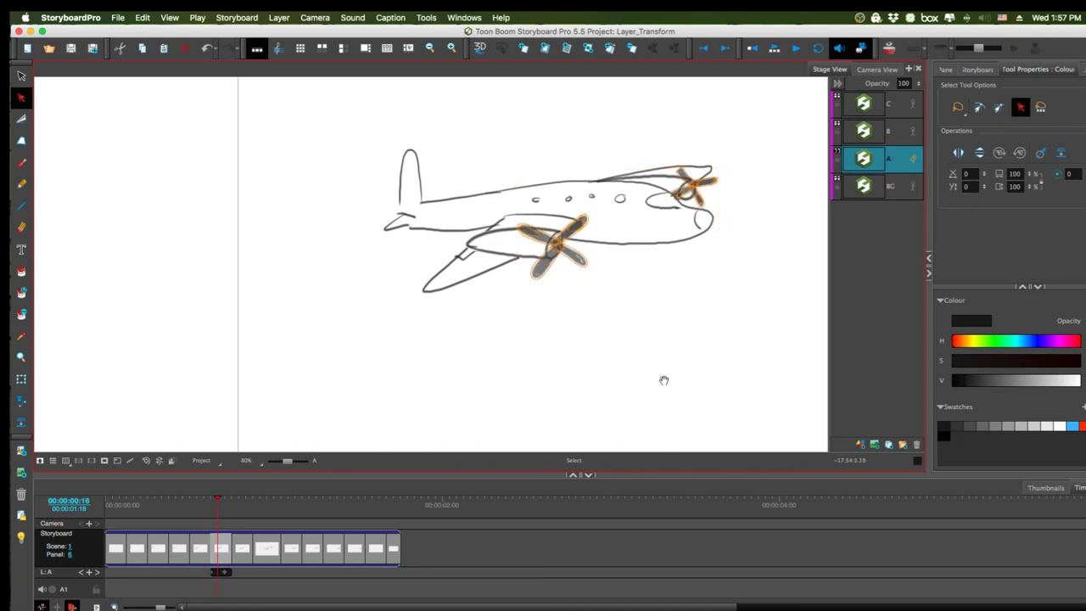
Step: Delete the propellers in panel 8 and paste the rotated pair, moving it across onto the airplane's engines
{"action": "left_click_drag", "start_coordinate": [661, 380], "coordinate": [530, 308]}
{"action": "left_click", "coordinate": [240, 550]}
{"action": "left_click", "coordinate": [267, 551]}
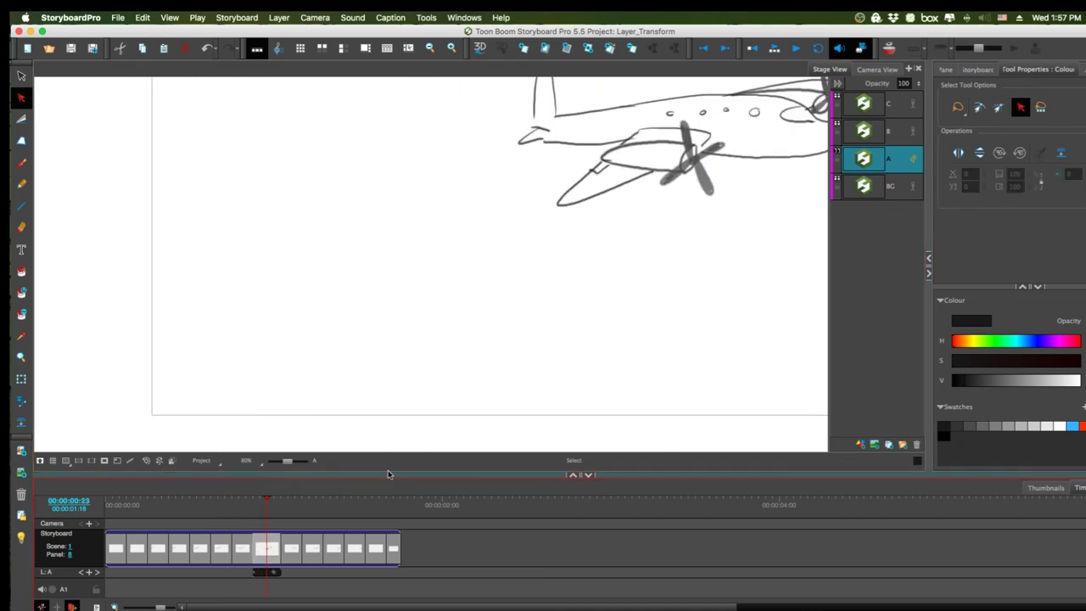
{"action": "left_click_drag", "start_coordinate": [600, 336], "coordinate": [297, 442]}
{"action": "left_click", "coordinate": [412, 293]}
{"action": "key", "text": "Delete"}
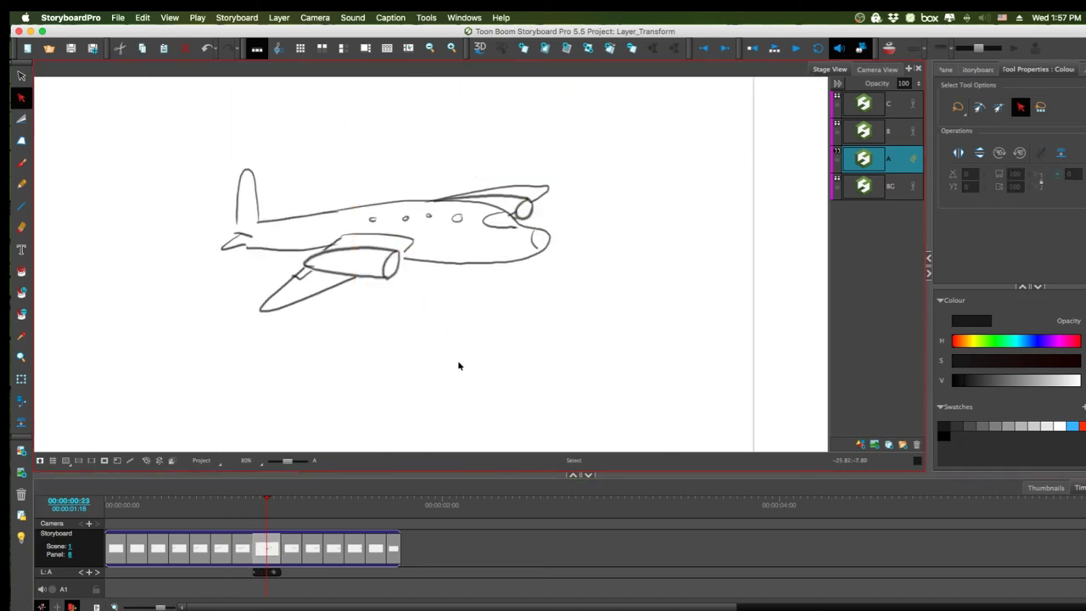
{"action": "key", "text": "alt+s"}
{"action": "key", "text": "shift+t"}
{"action": "left_click_drag", "start_coordinate": [262, 342], "coordinate": [493, 346]}
{"action": "left_click_drag", "start_coordinate": [177, 221], "coordinate": [772, 232]}
Step: Swap the propellers in panel 10 for the pasted rotated pair, and fine-tune its position over the engines
{"action": "left_click_drag", "start_coordinate": [724, 358], "coordinate": [516, 330]}
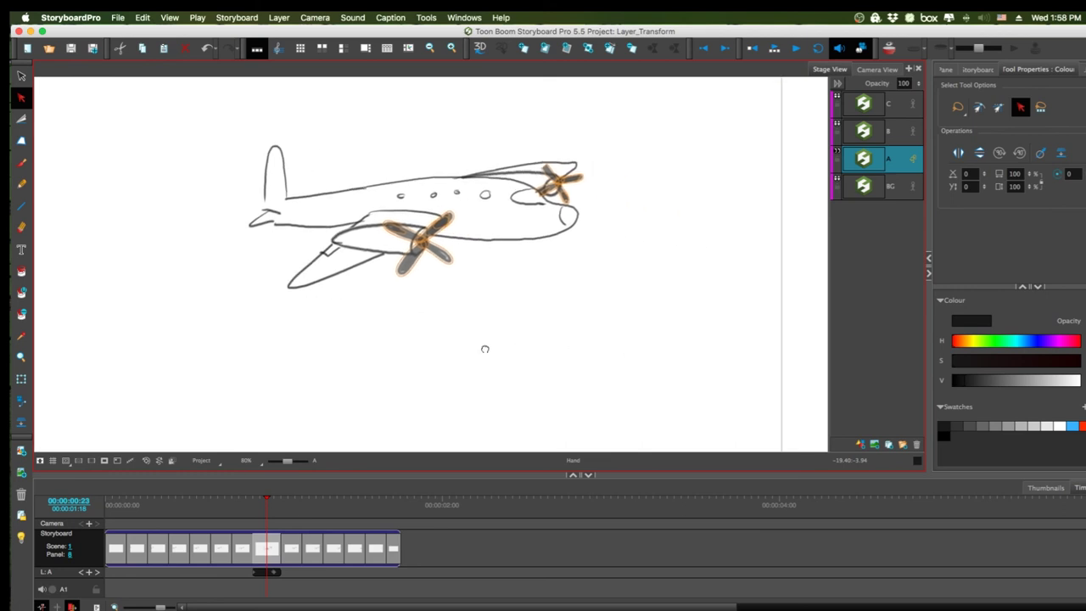
{"action": "left_click", "coordinate": [293, 550]}
{"action": "left_click", "coordinate": [309, 553]}
{"action": "left_click_drag", "start_coordinate": [502, 386], "coordinate": [366, 397]}
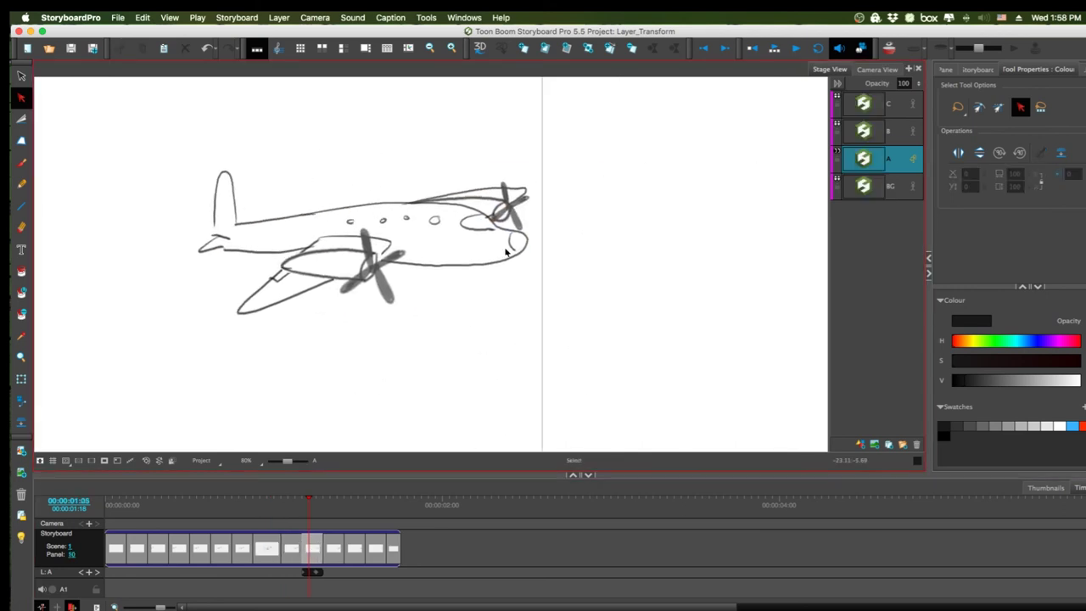
{"action": "left_click", "coordinate": [519, 229]}
{"action": "key", "text": "Delete"}
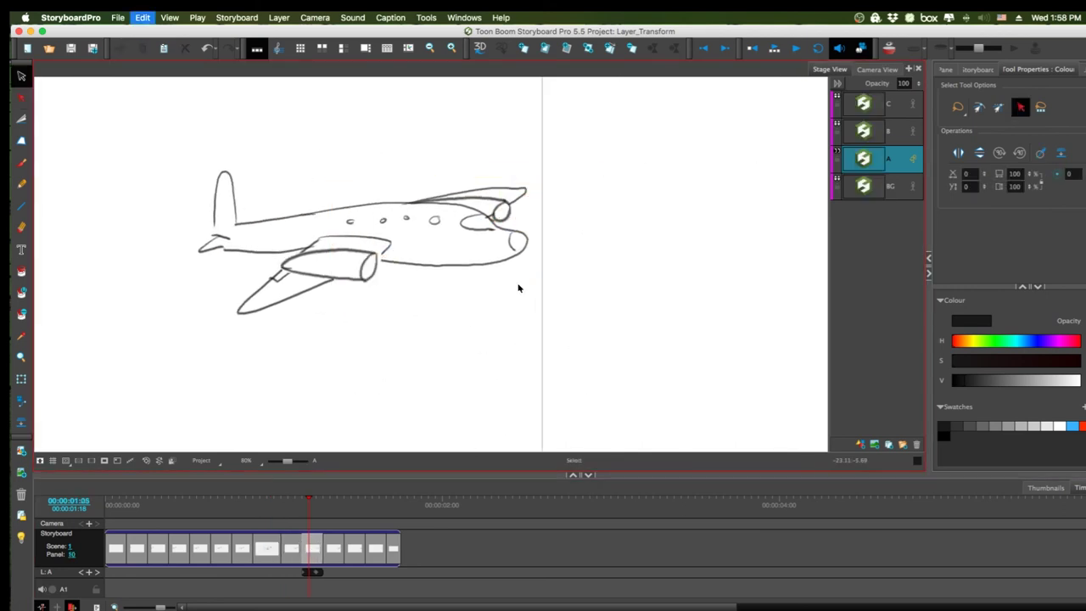
{"action": "left_click_drag", "start_coordinate": [363, 377], "coordinate": [836, 391]}
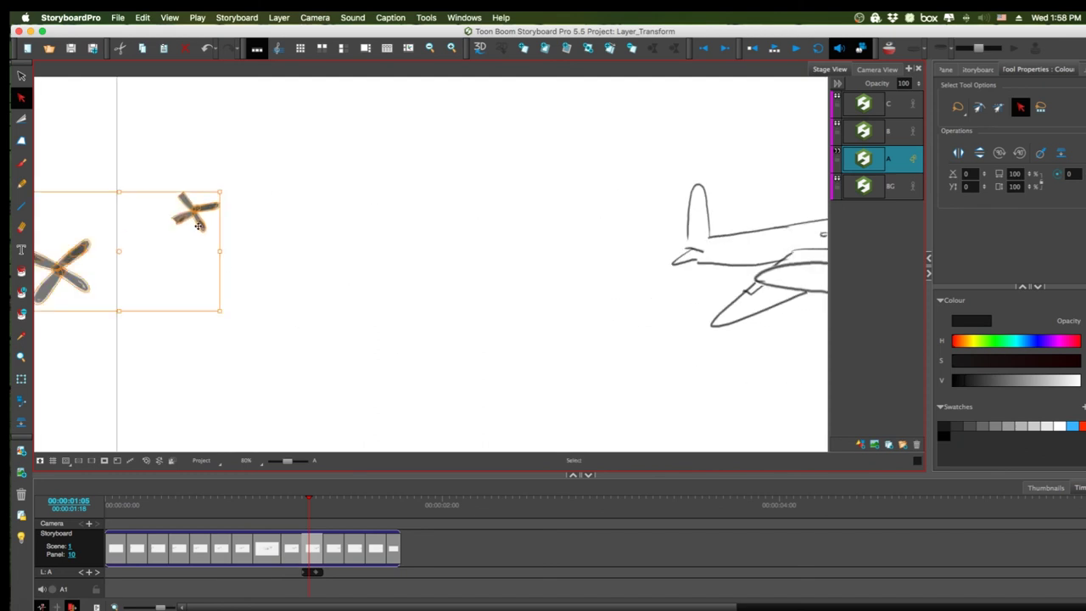
{"action": "left_click_drag", "start_coordinate": [199, 227], "coordinate": [836, 247]}
{"action": "left_click_drag", "start_coordinate": [629, 389], "coordinate": [272, 381]}
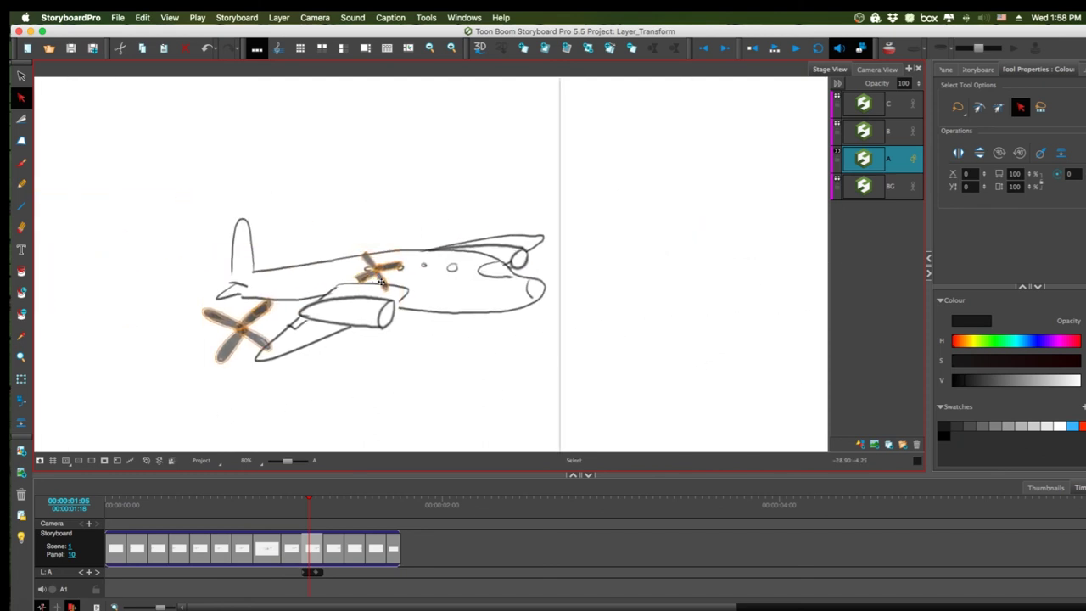
{"action": "left_click_drag", "start_coordinate": [383, 285], "coordinate": [526, 273]}
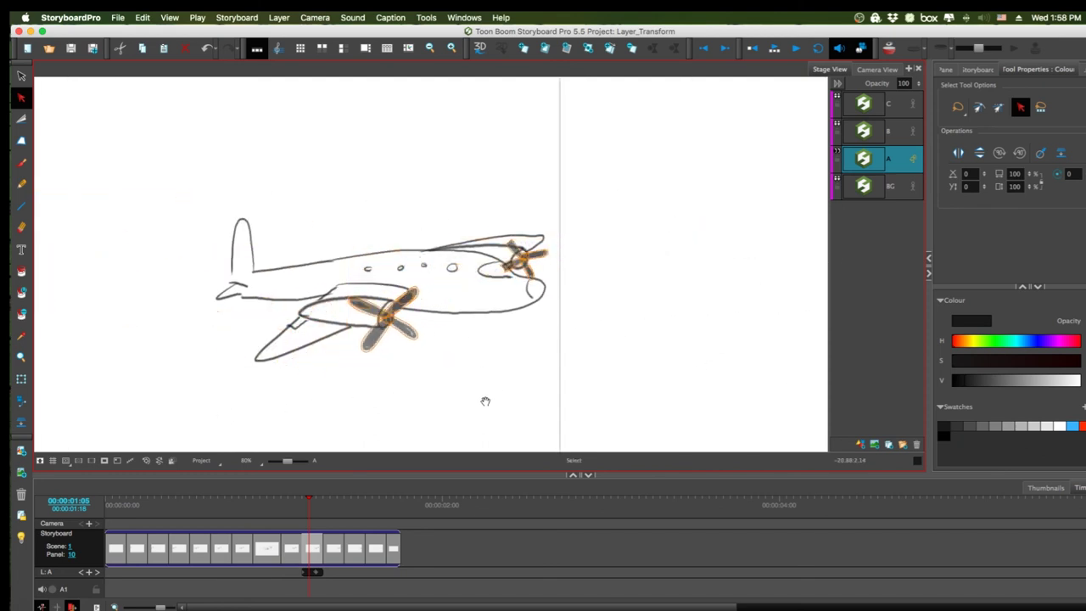
{"action": "left_click_drag", "start_coordinate": [484, 399], "coordinate": [485, 381]}
{"action": "left_click_drag", "start_coordinate": [513, 248], "coordinate": [520, 240]}
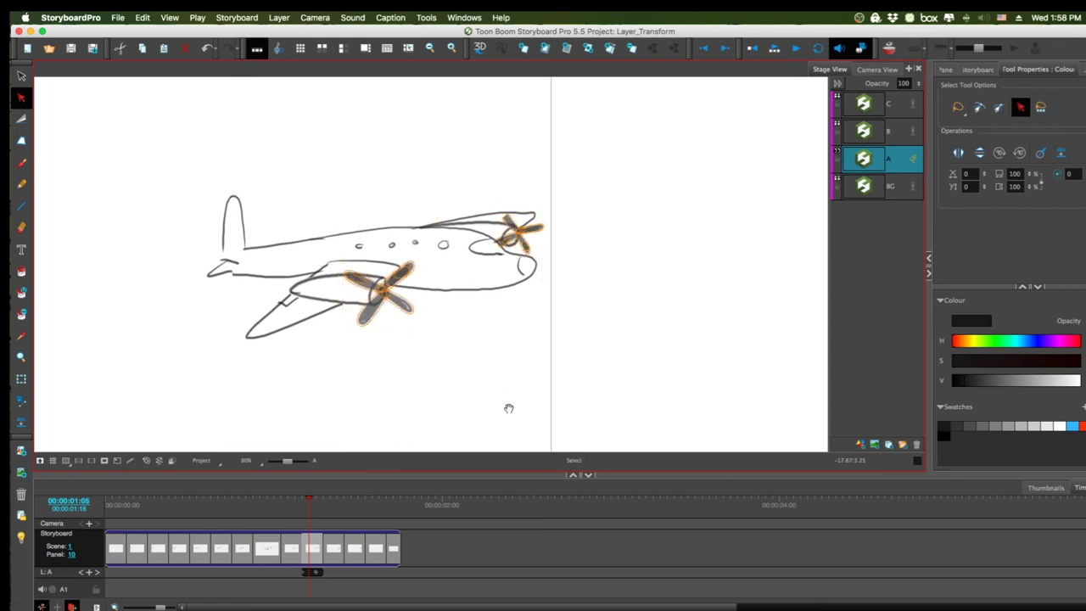
Step: Mask the stage to the camera frame and preview the propeller animation back and forth along the timeline
{"action": "left_click_drag", "start_coordinate": [508, 407], "coordinate": [509, 381]}
{"action": "left_click", "coordinate": [356, 553]}
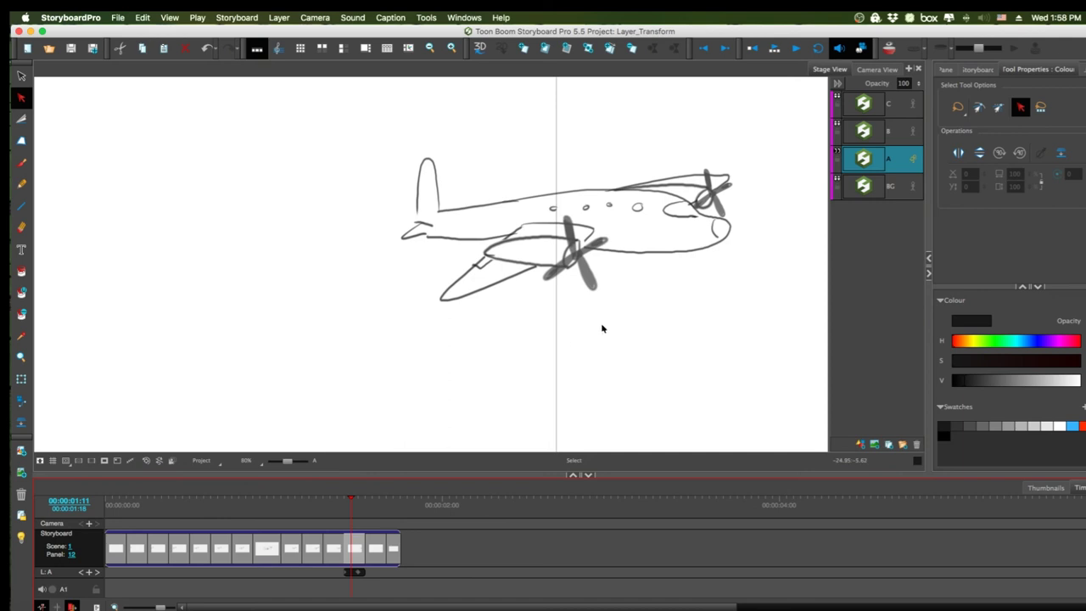
{"action": "left_click_drag", "start_coordinate": [602, 328], "coordinate": [549, 327]}
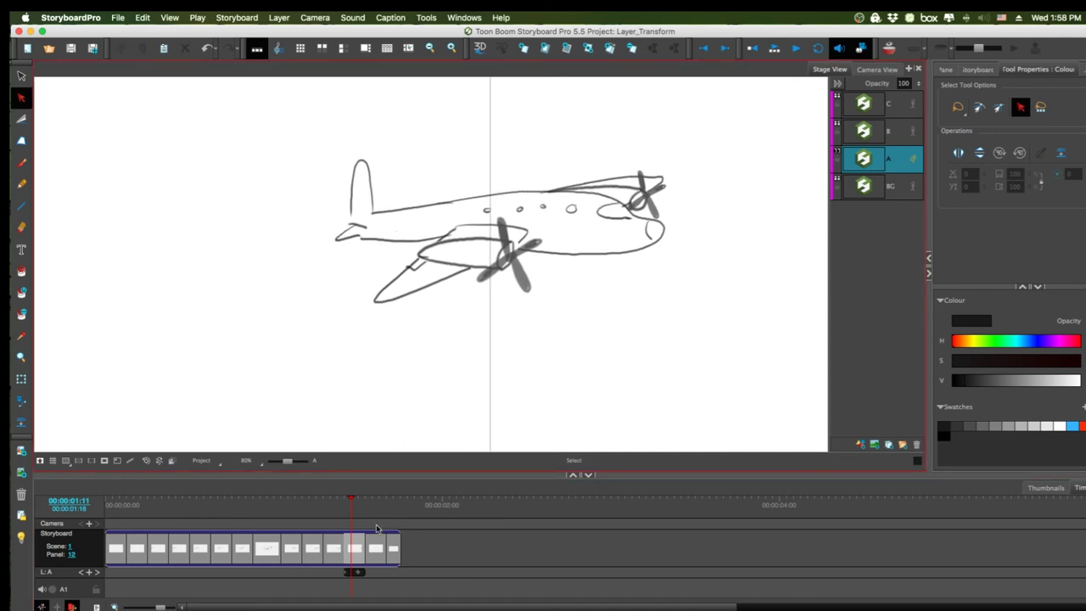
{"action": "left_click", "coordinate": [105, 461]}
{"action": "scroll", "coordinate": [426, 406], "scroll_direction": "down", "scroll_amount": 5}
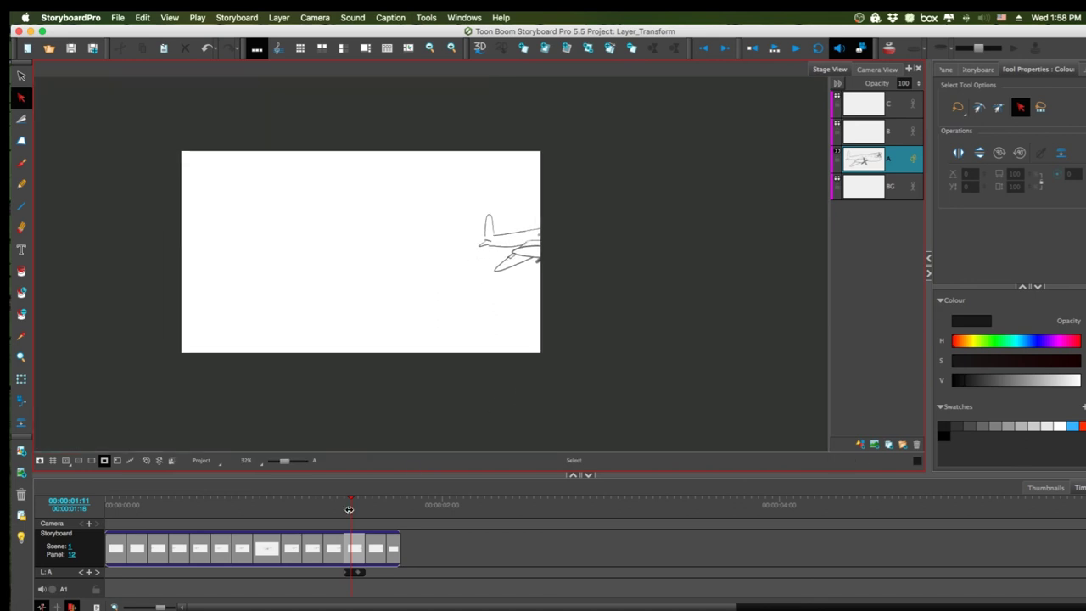
{"action": "left_click_drag", "start_coordinate": [348, 509], "coordinate": [178, 573]}
Step: Undo the propeller replacements and the panel splits until scene 1 is a single panel holding the whole airplane
{"action": "key", "text": "super+z"}
{"action": "key", "text": "super+z"}
{"action": "key", "text": "super+z"}
{"action": "key", "text": "super+z"}
{"action": "key", "text": "super+z"}
{"action": "key", "text": "super+z"}
{"action": "key", "text": "super+z"}
{"action": "key", "text": "super+z"}
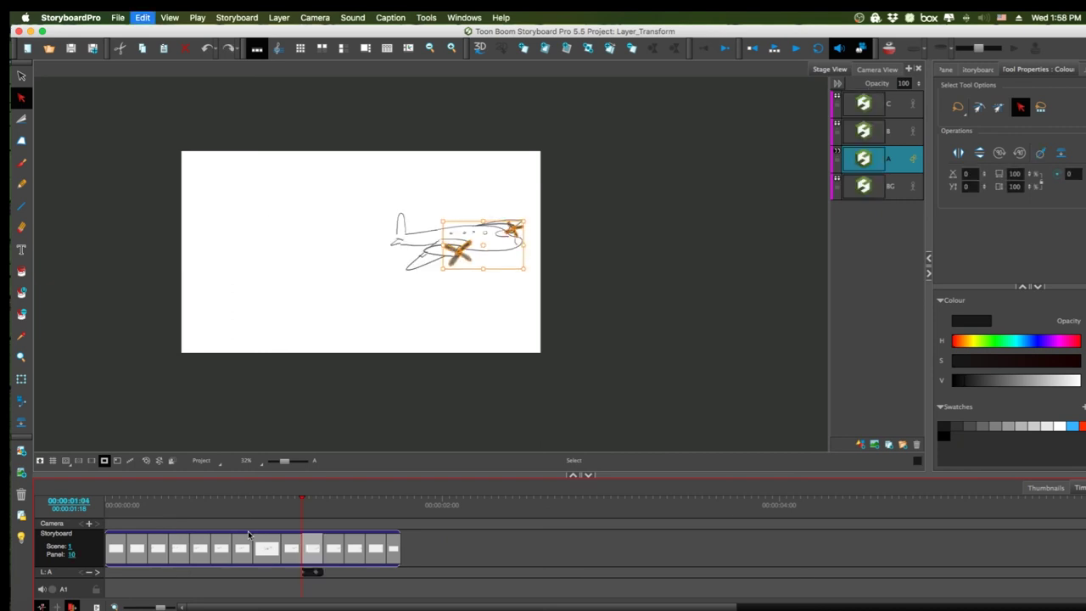
{"action": "key", "text": "comma"}
{"action": "key", "text": "comma"}
{"action": "key", "text": "comma"}
{"action": "key", "text": "comma"}
{"action": "key", "text": "comma"}
{"action": "key", "text": "comma"}
{"action": "key", "text": "comma"}
{"action": "key", "text": "comma"}
{"action": "key", "text": "comma"}
{"action": "key", "text": "comma"}
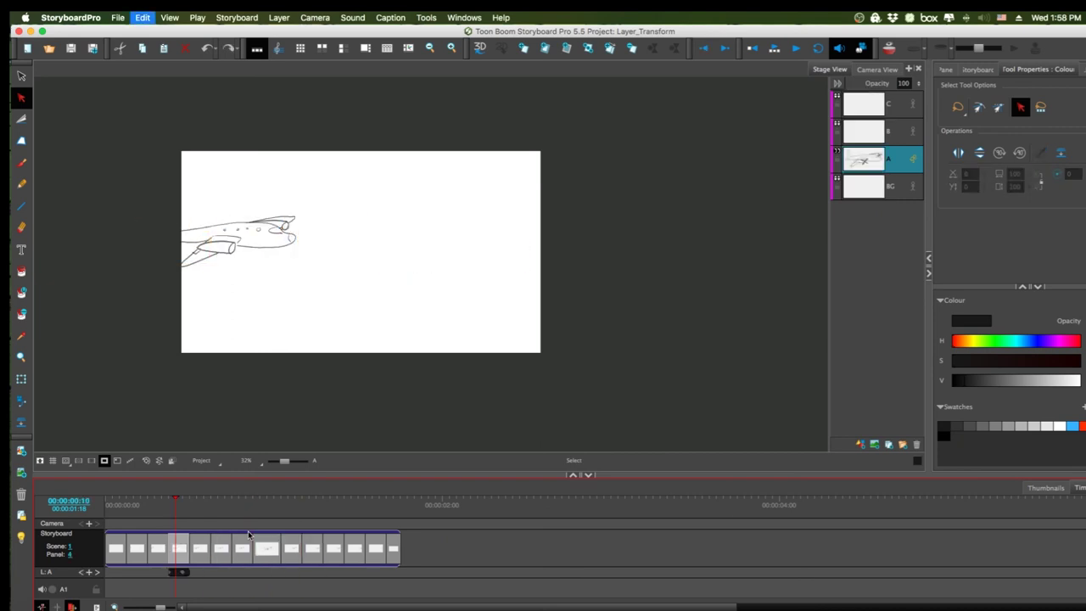
{"action": "key", "text": "super+z"}
{"action": "key", "text": "super+z"}
{"action": "key", "text": "super+z"}
{"action": "key", "text": "super+z"}
{"action": "key", "text": "super+z"}
{"action": "key", "text": "super+z"}
{"action": "key", "text": "super+z"}
{"action": "key", "text": "super+z"}
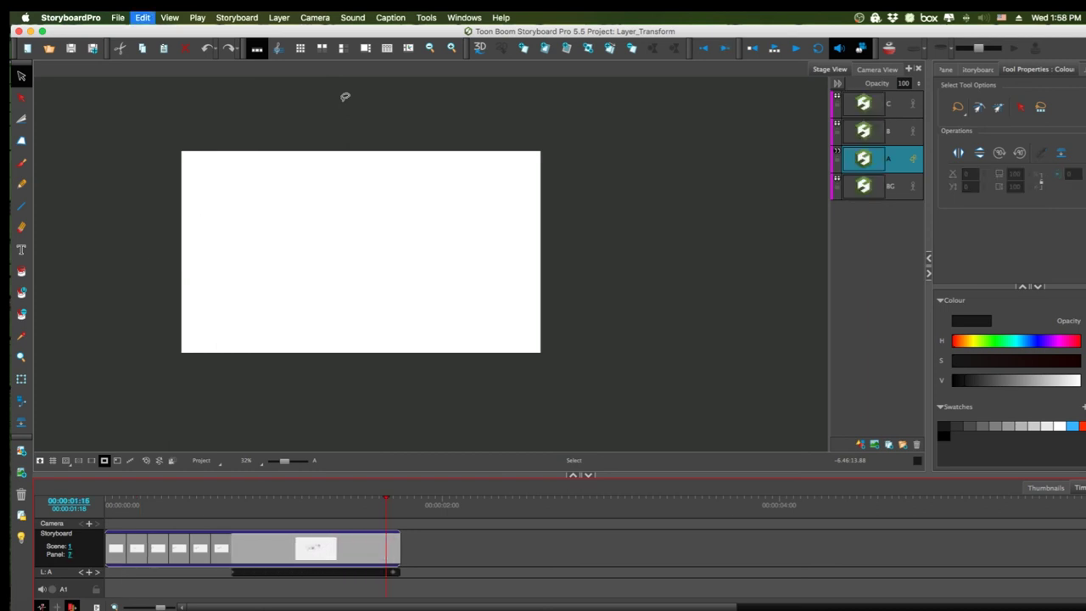
{"action": "key", "text": "ctrl+a"}
{"action": "key", "text": "super+z"}
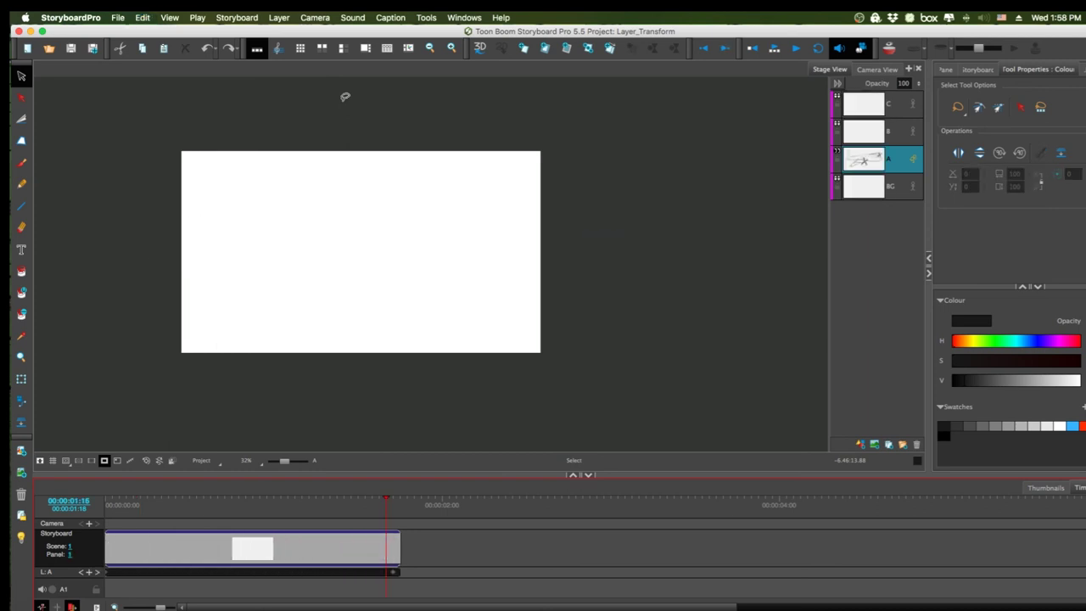
Step: Remove the camera mask and move the airplane layer down at 00:00:00:20 with Layer Transform, then preview the curved path
{"action": "key", "text": "alt+a"}
{"action": "left_click", "coordinate": [105, 460]}
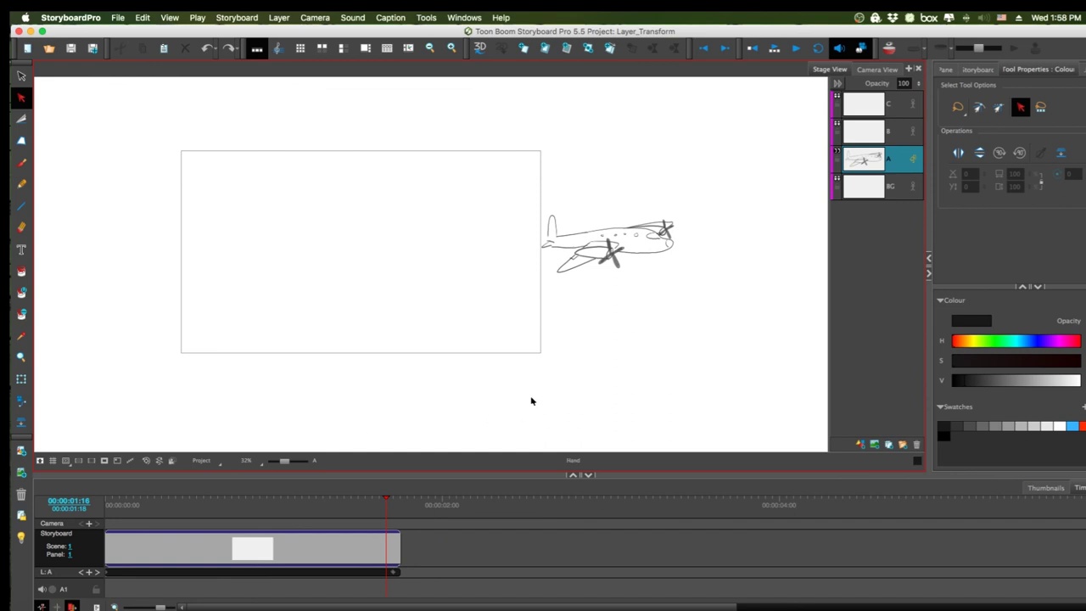
{"action": "left_click_drag", "start_coordinate": [385, 501], "coordinate": [248, 556]}
{"action": "key", "text": "shift+t"}
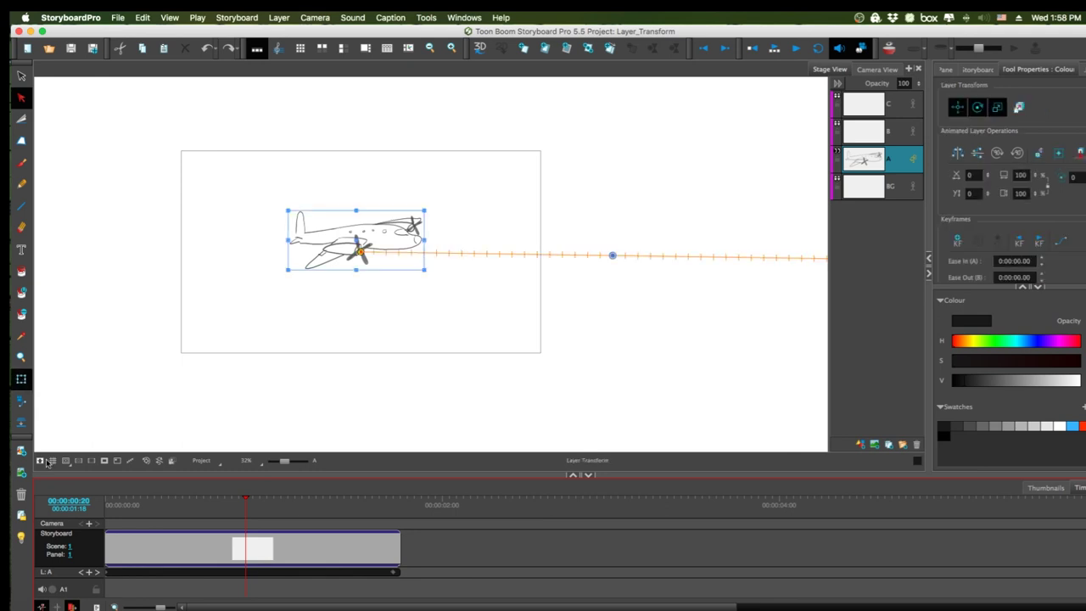
{"action": "left_click_drag", "start_coordinate": [366, 243], "coordinate": [435, 286]}
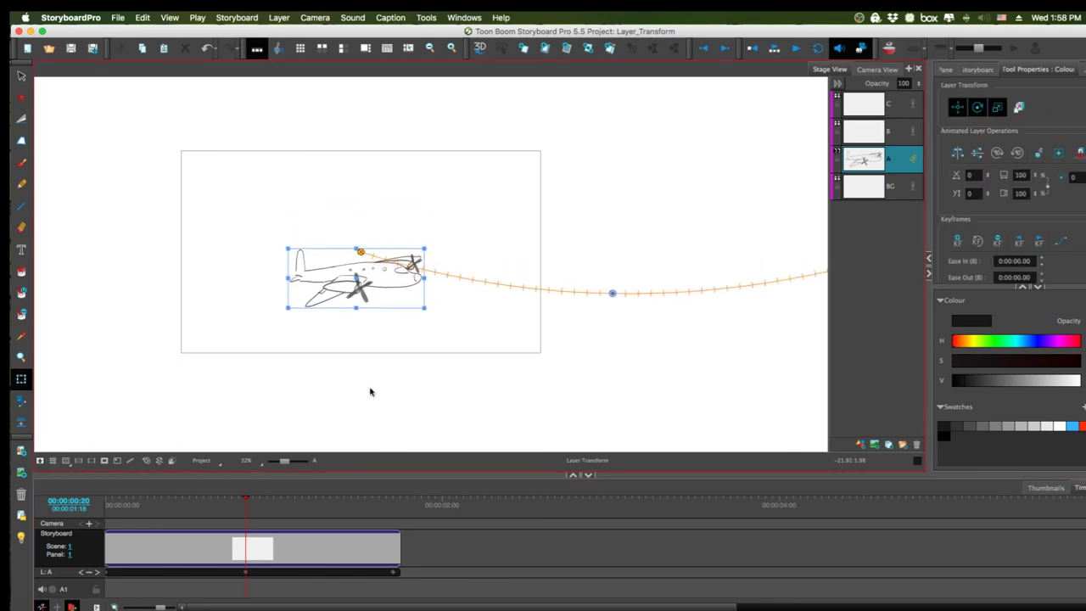
{"action": "left_click_drag", "start_coordinate": [153, 521], "coordinate": [246, 575]}
{"action": "mouse_move", "coordinate": [239, 510]}
{"action": "left_mouse_down"}
{"action": "mouse_move", "coordinate": [249, 511]}
{"action": "mouse_move", "coordinate": [238, 513]}
{"action": "left_mouse_up"}
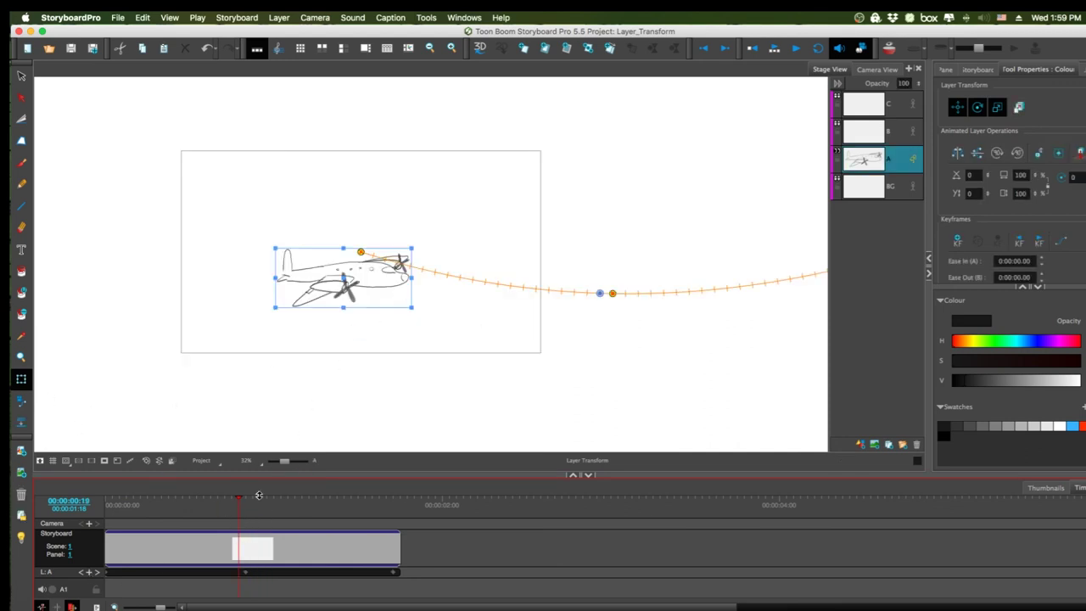
{"action": "left_click_drag", "start_coordinate": [240, 509], "coordinate": [252, 537]}
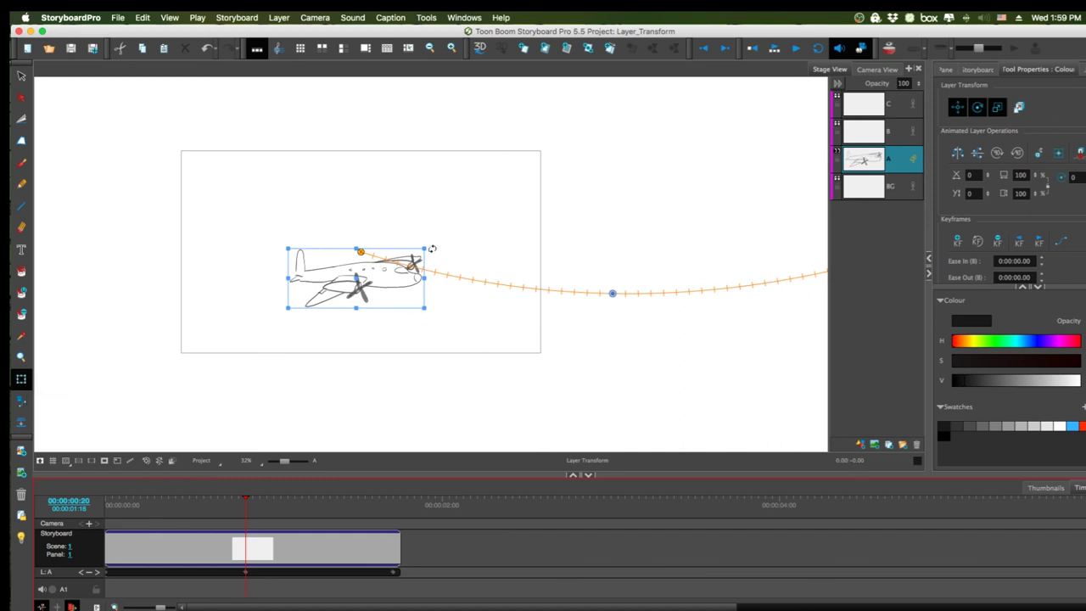
Step: Try rotating the airplane at 00:00:00:20 clockwise and counter-clockwise around its distant pivot, undoing each rotation
{"action": "left_click_drag", "start_coordinate": [432, 247], "coordinate": [451, 258]}
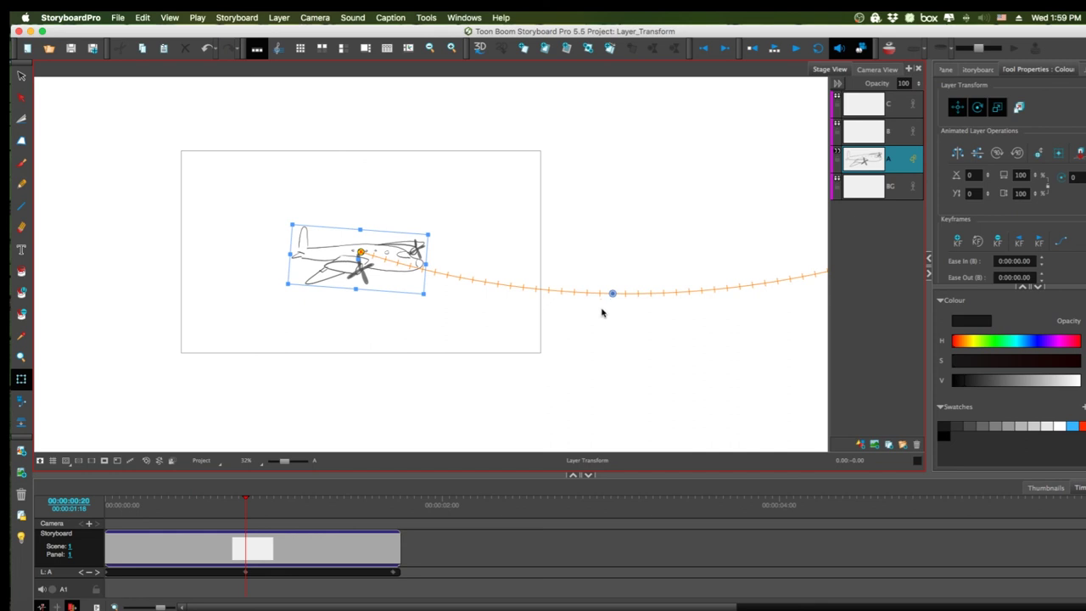
{"action": "key", "text": "super+z"}
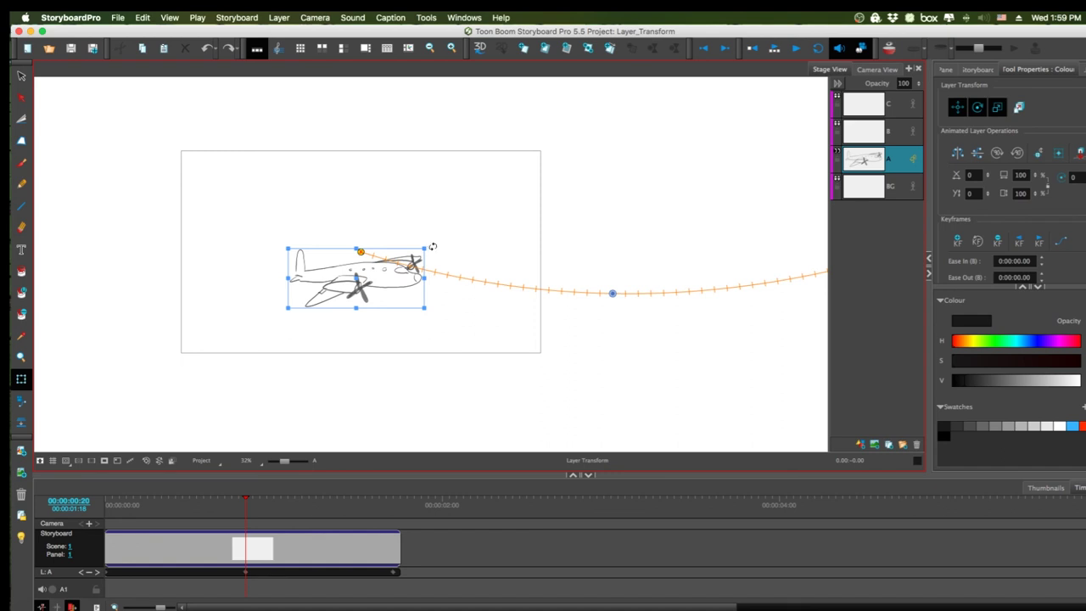
{"action": "left_click_drag", "start_coordinate": [433, 246], "coordinate": [459, 282]}
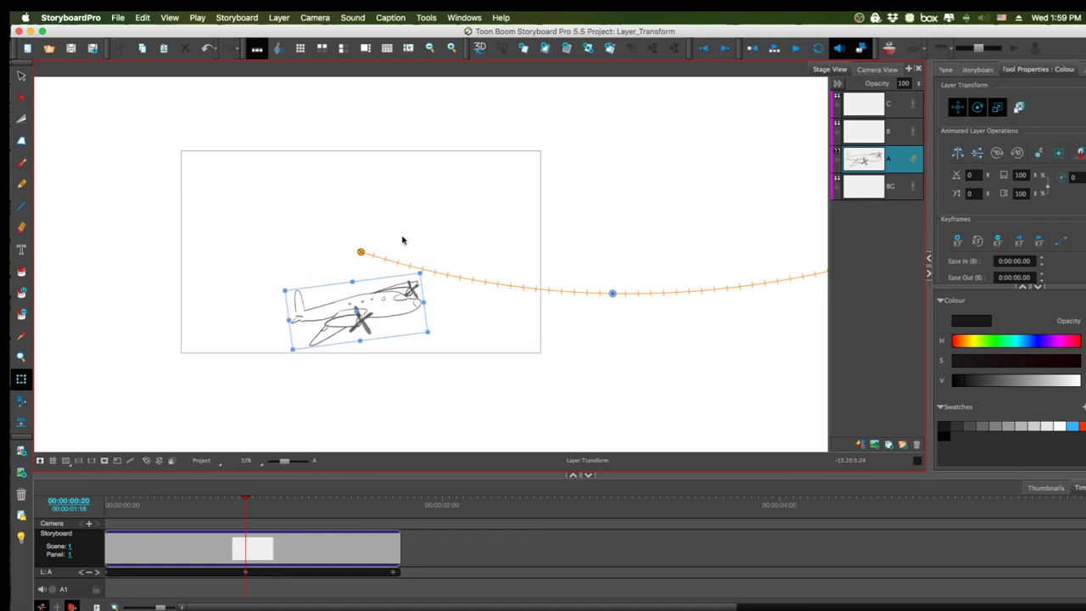
{"action": "key", "text": "super+z"}
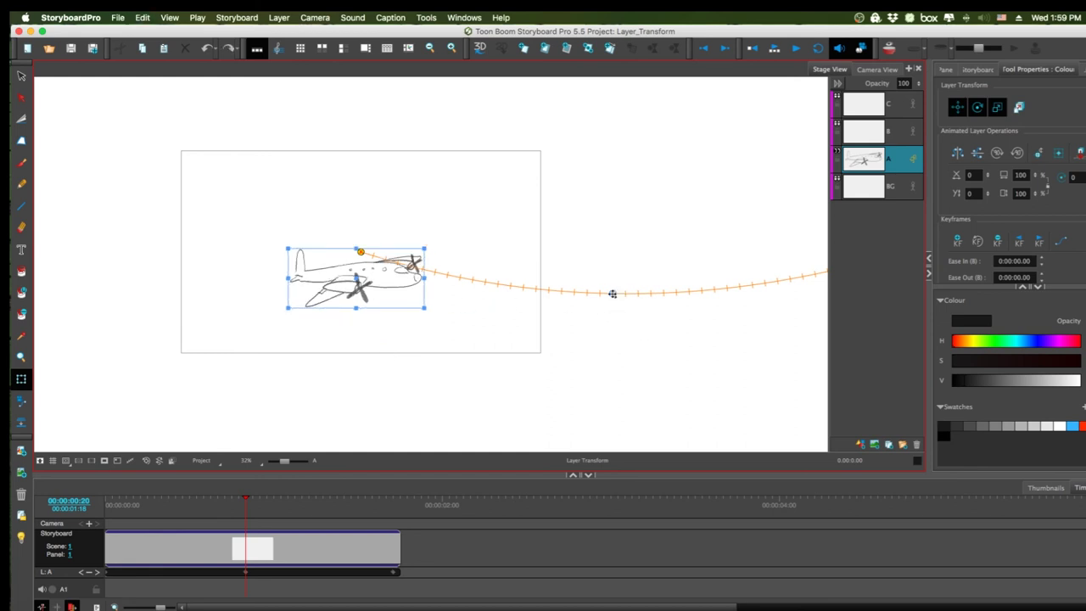
Step: Move the layer's pivot onto the airplane's middle and rotate the airplane nose-down at 00:00:00:20
{"action": "left_click_drag", "start_coordinate": [612, 294], "coordinate": [359, 282]}
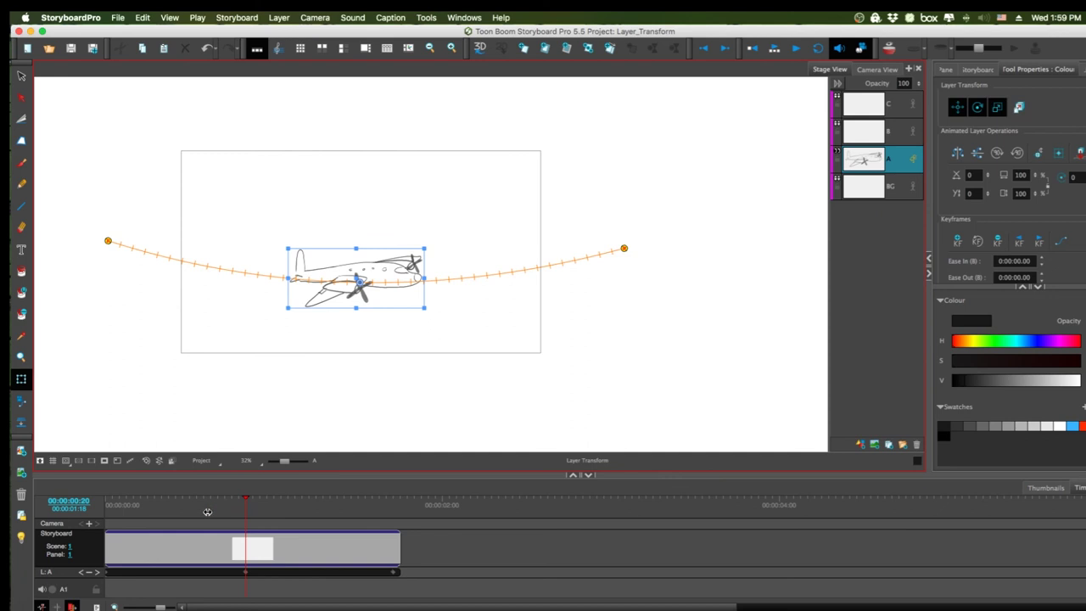
{"action": "left_click_drag", "start_coordinate": [148, 507], "coordinate": [246, 535]}
{"action": "left_click_drag", "start_coordinate": [433, 245], "coordinate": [436, 268]}
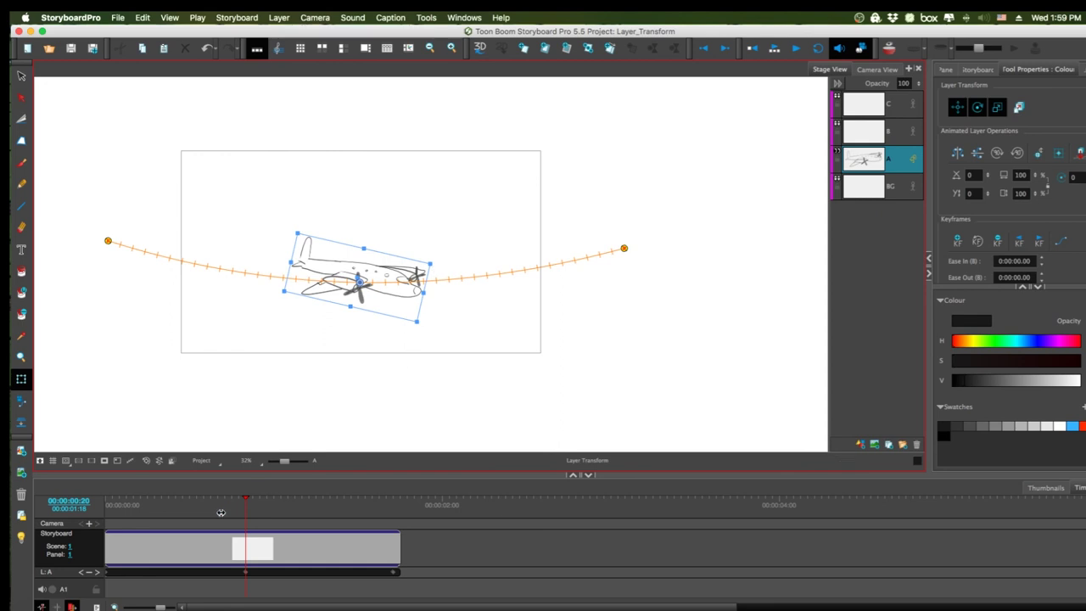
Step: Rotate the airplane nose-up at 00:00:01:06 and steeply nose-down at 00:00:00:09
{"action": "left_click_drag", "start_coordinate": [221, 512], "coordinate": [315, 539]}
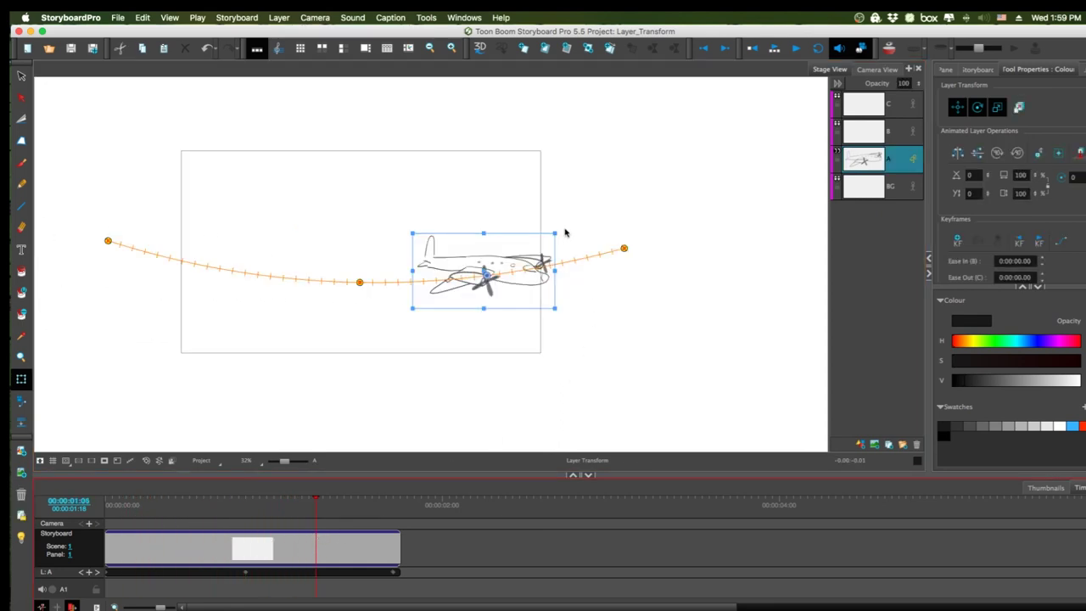
{"action": "left_click_drag", "start_coordinate": [564, 236], "coordinate": [533, 209]}
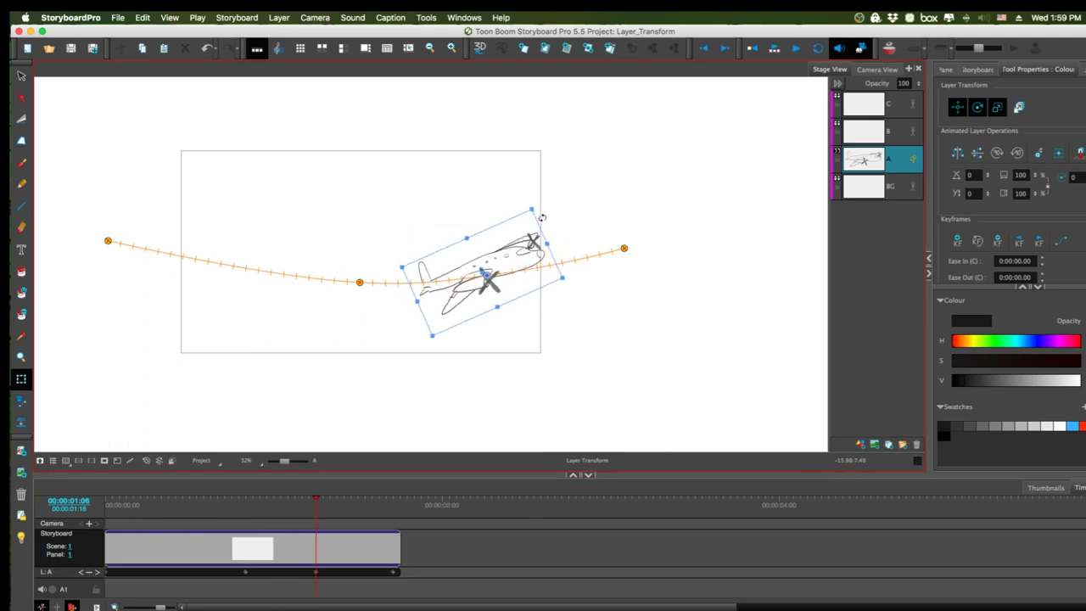
{"action": "left_click_drag", "start_coordinate": [106, 535], "coordinate": [168, 556]}
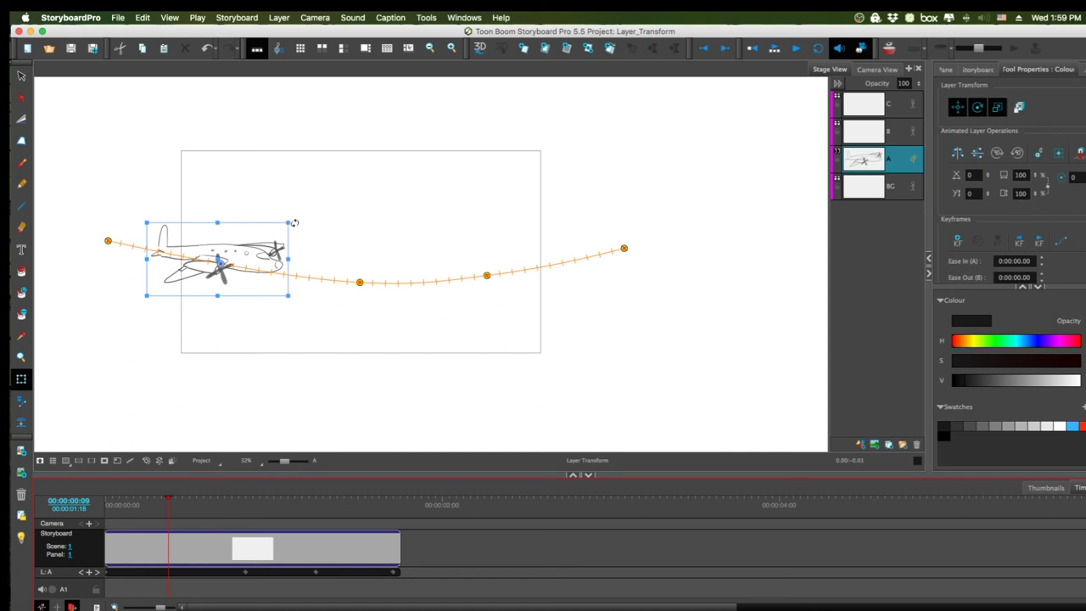
{"action": "left_click_drag", "start_coordinate": [295, 223], "coordinate": [261, 319]}
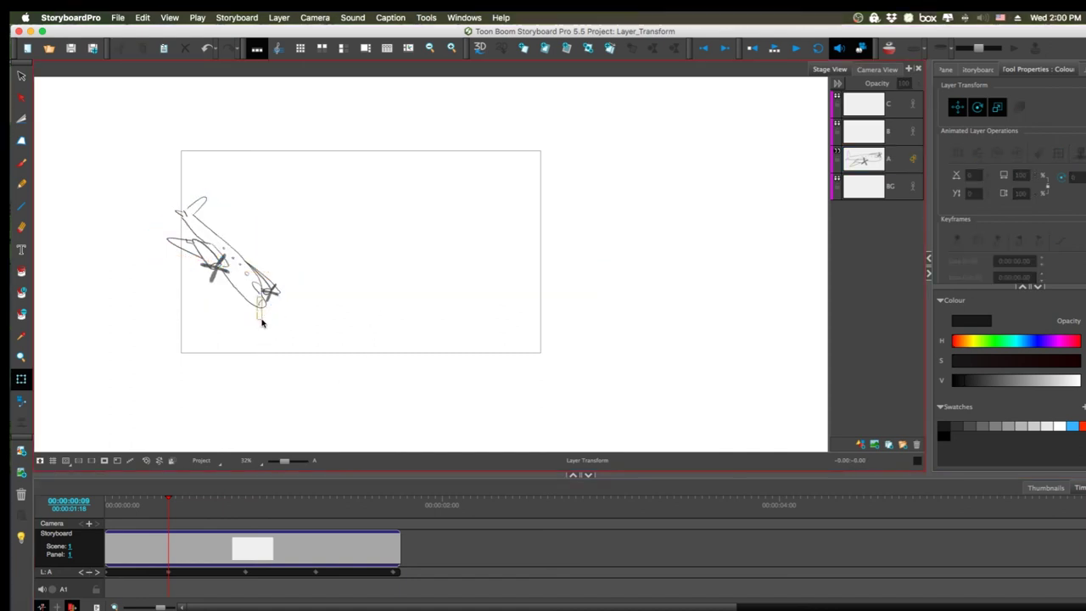
Step: Move the nose-down airplane lower at 00:00:00:09, and return to the first frame with Layer Transform active
{"action": "left_click", "coordinate": [262, 323]}
{"action": "left_click", "coordinate": [221, 436]}
{"action": "left_click", "coordinate": [262, 309]}
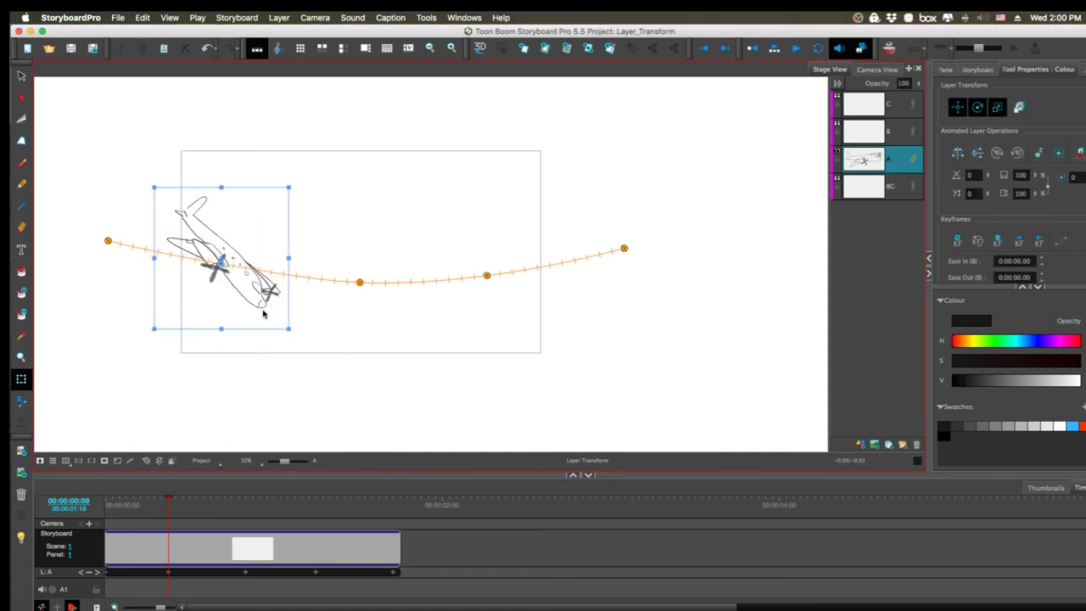
{"action": "left_click_drag", "start_coordinate": [262, 309], "coordinate": [266, 329]}
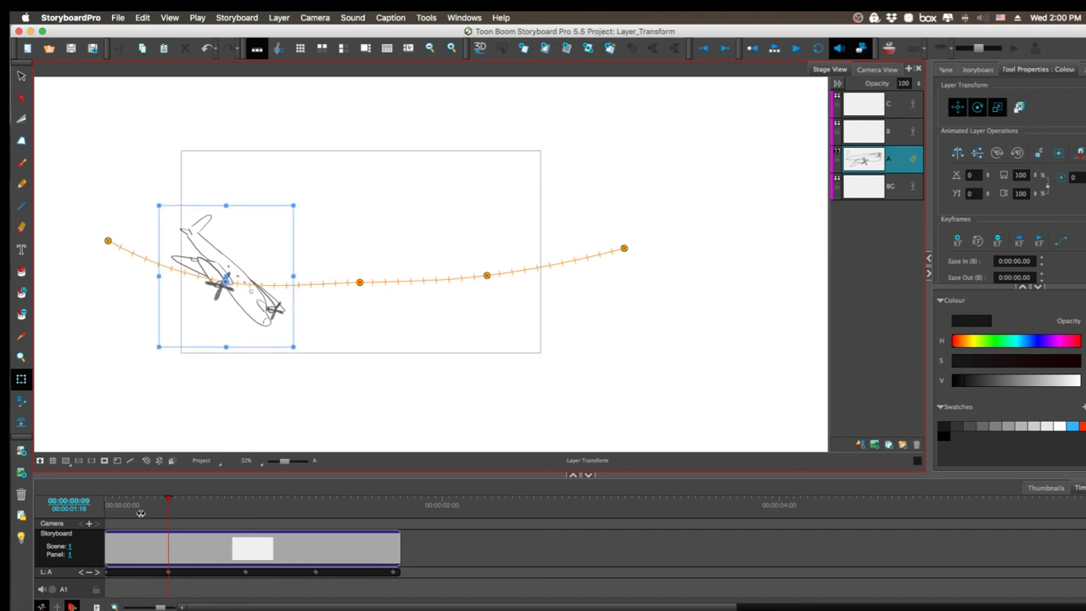
{"action": "left_click_drag", "start_coordinate": [140, 514], "coordinate": [86, 585]}
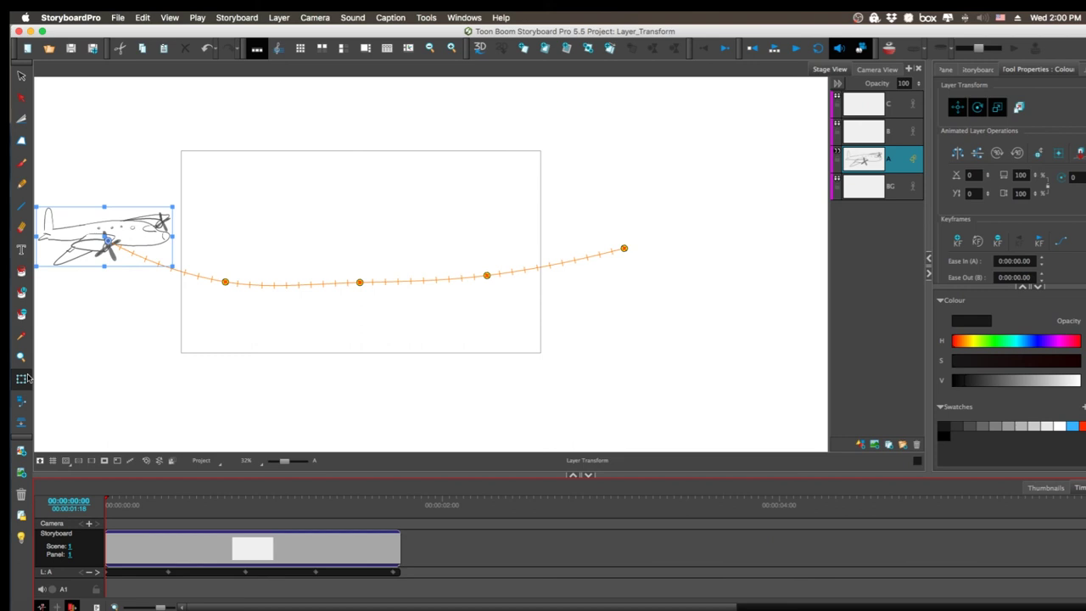
{"action": "left_click", "coordinate": [22, 378]}
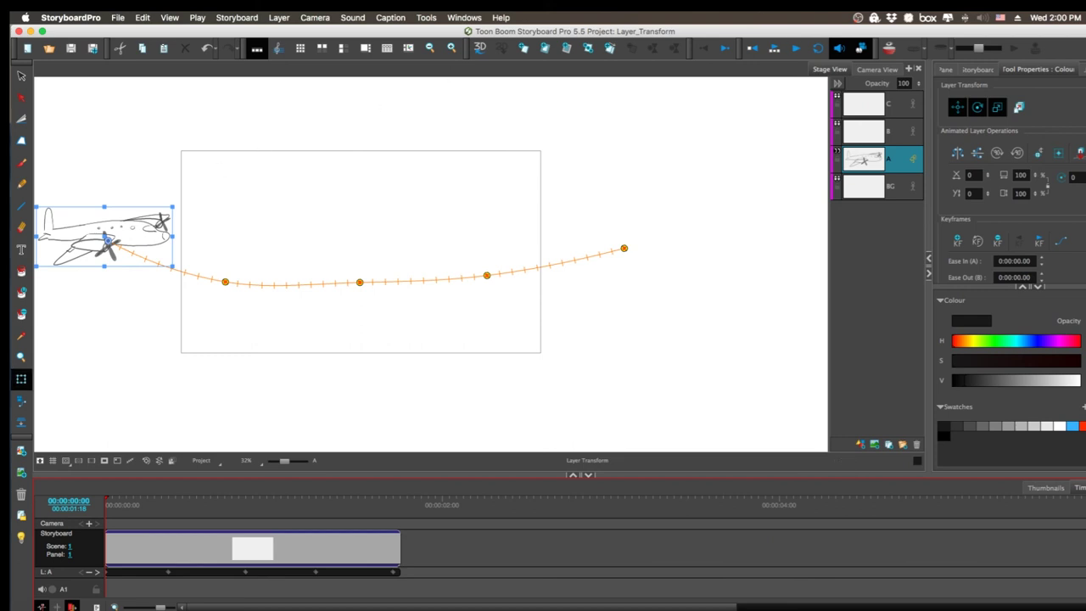